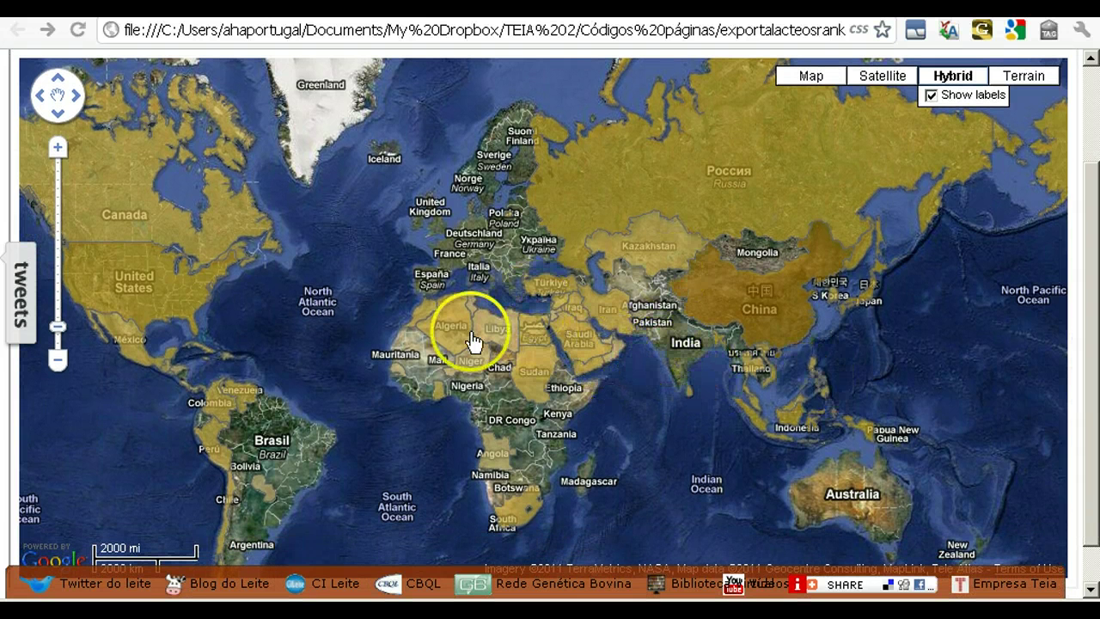
# Open the United Arab Emirates' information on the map and load its complete Importação e Exportação data
pyautogui.scroll(1, 600, 362)
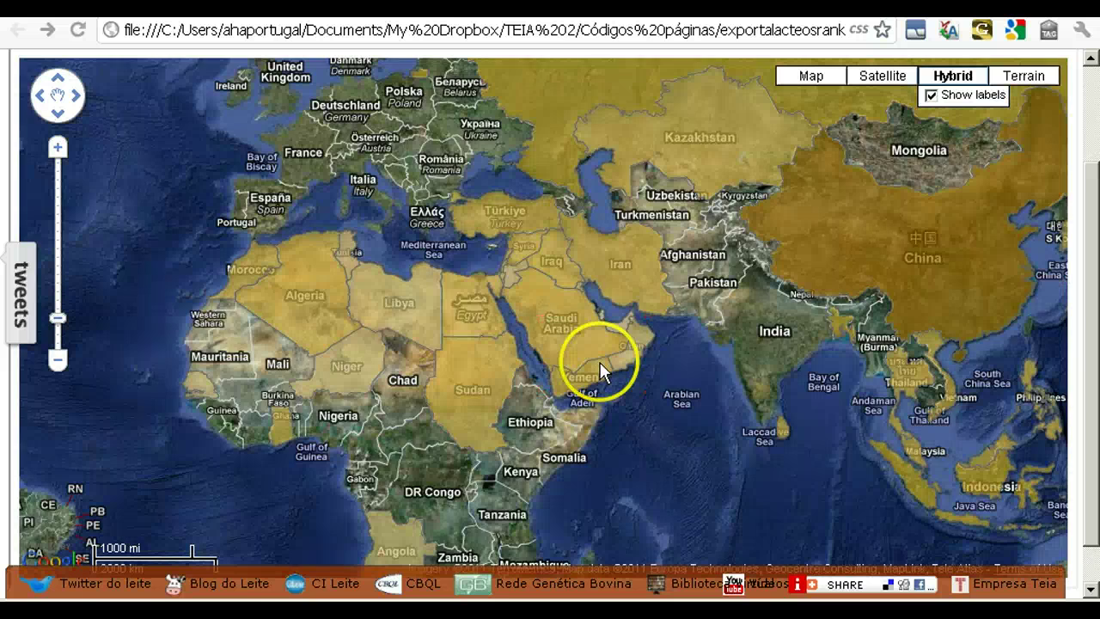
pyautogui.scroll(1, 600, 361)
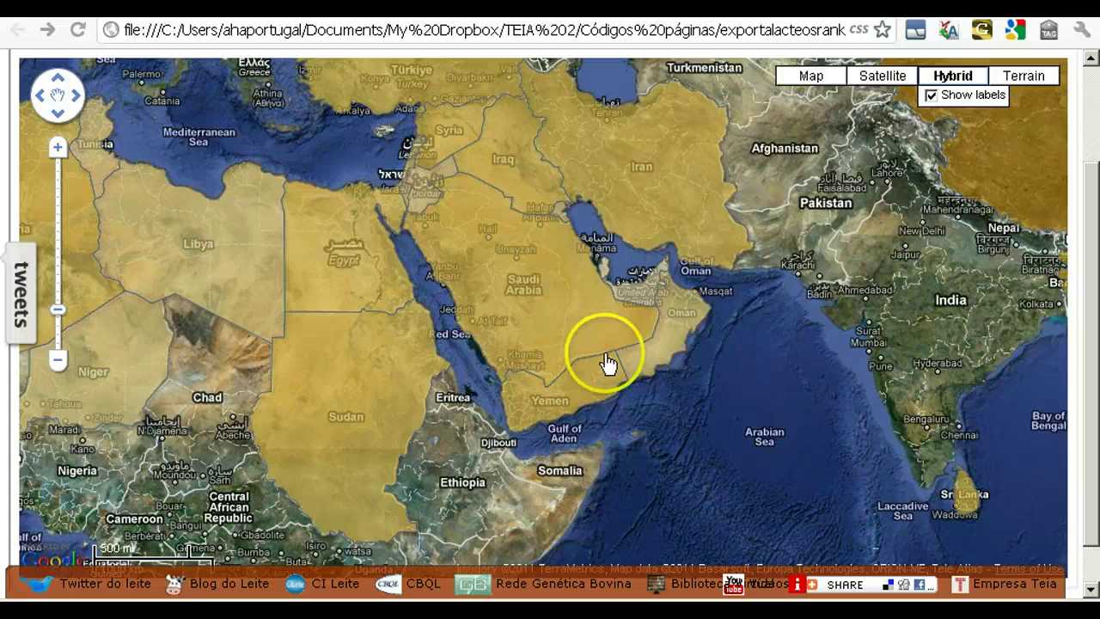
pyautogui.click(645, 303)
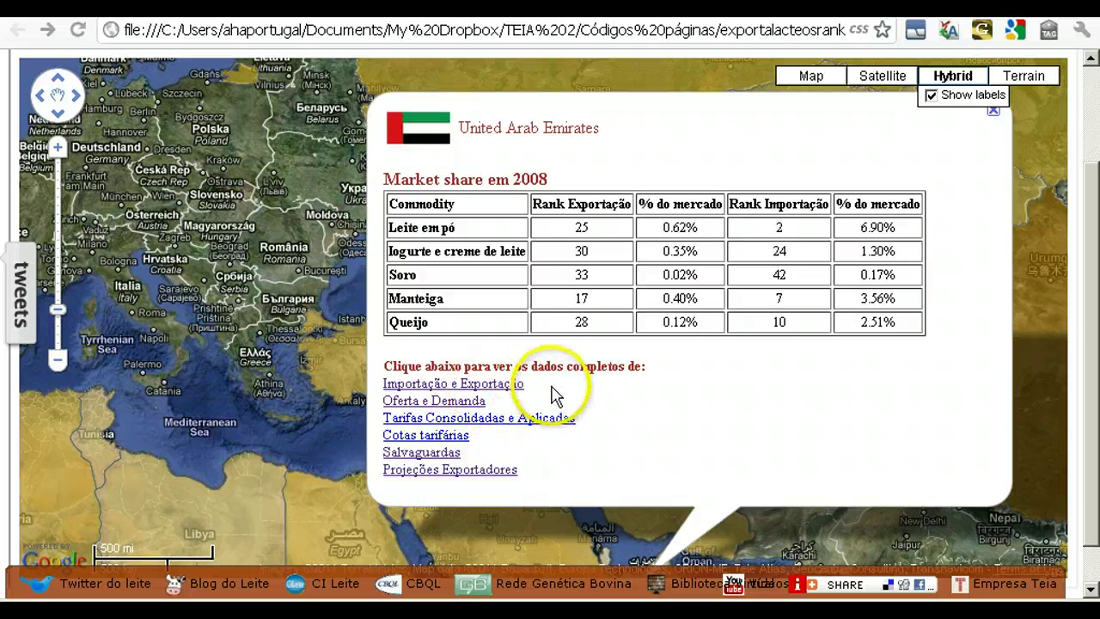
pyautogui.click(499, 389)
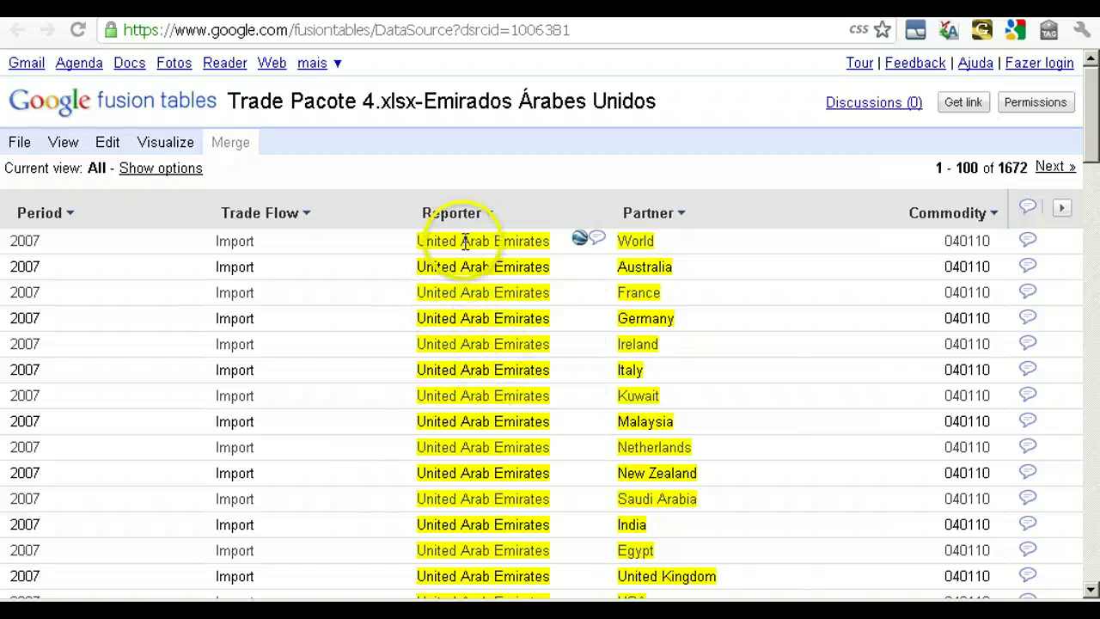
# Examine the periods, trade flows and partners listed in the United Arab Emirates trade table
pyautogui.click(555, 576)
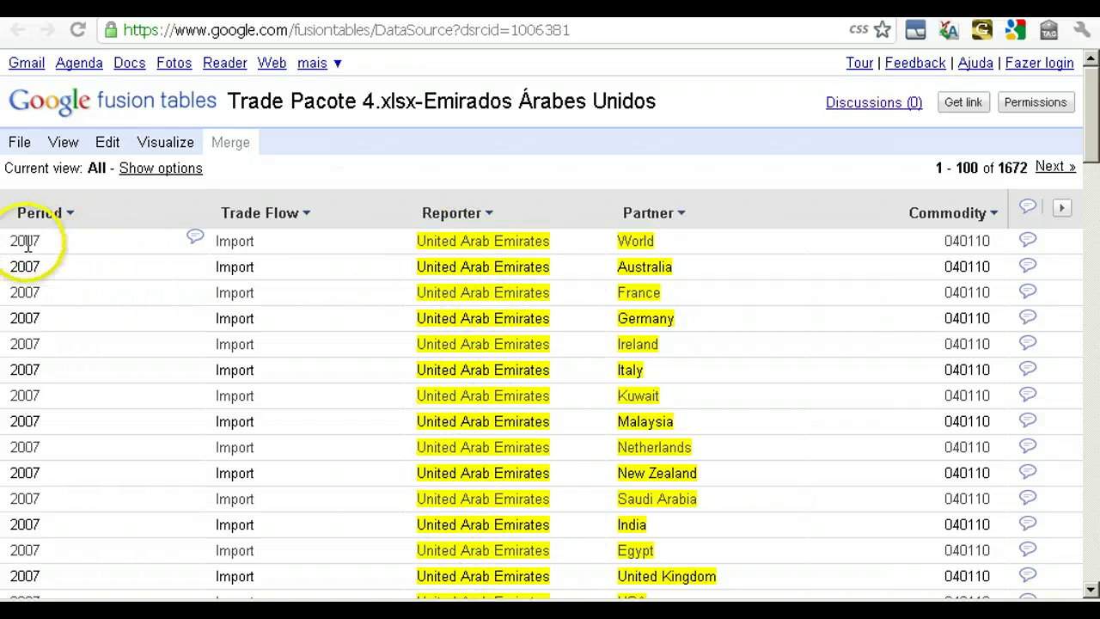
pyautogui.scroll(-3, 93, 414)
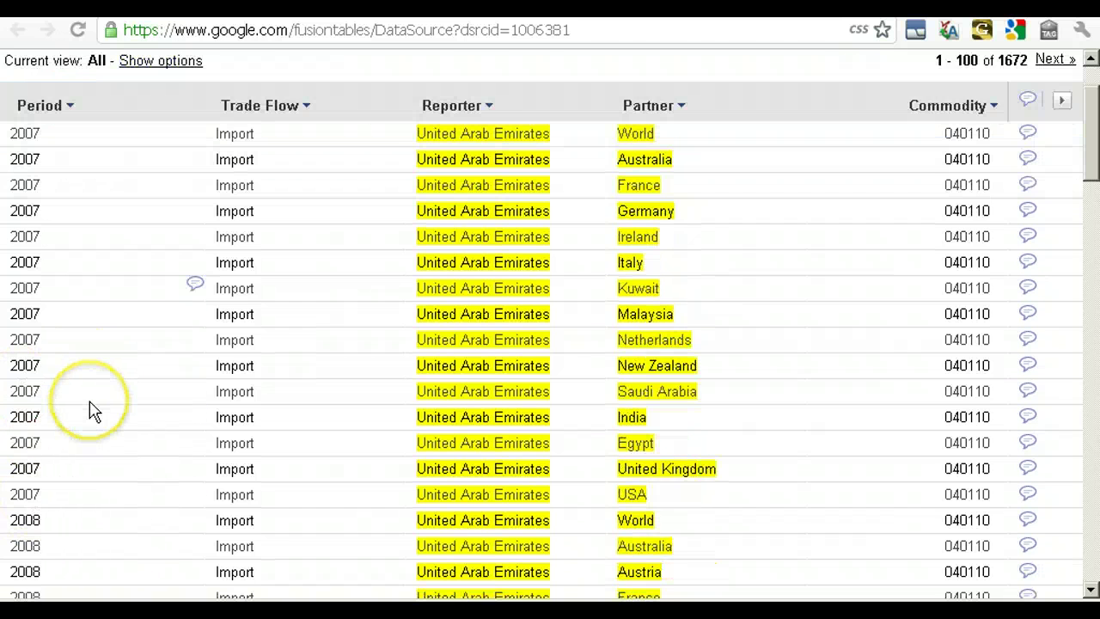
pyautogui.scroll(-5, 93, 411)
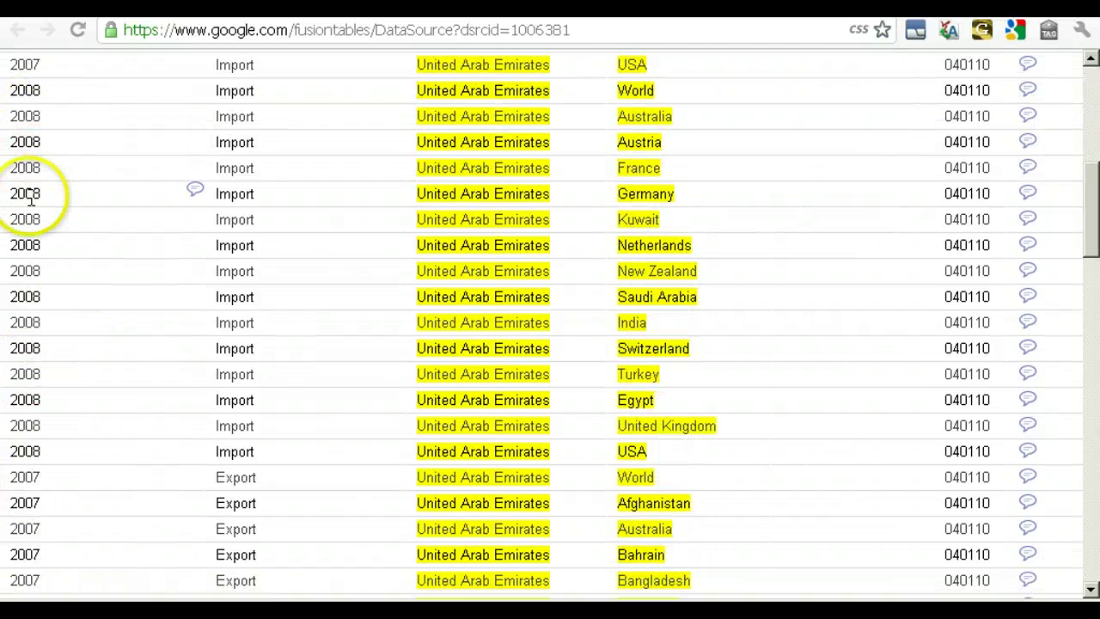
pyautogui.scroll(-5, 51, 309)
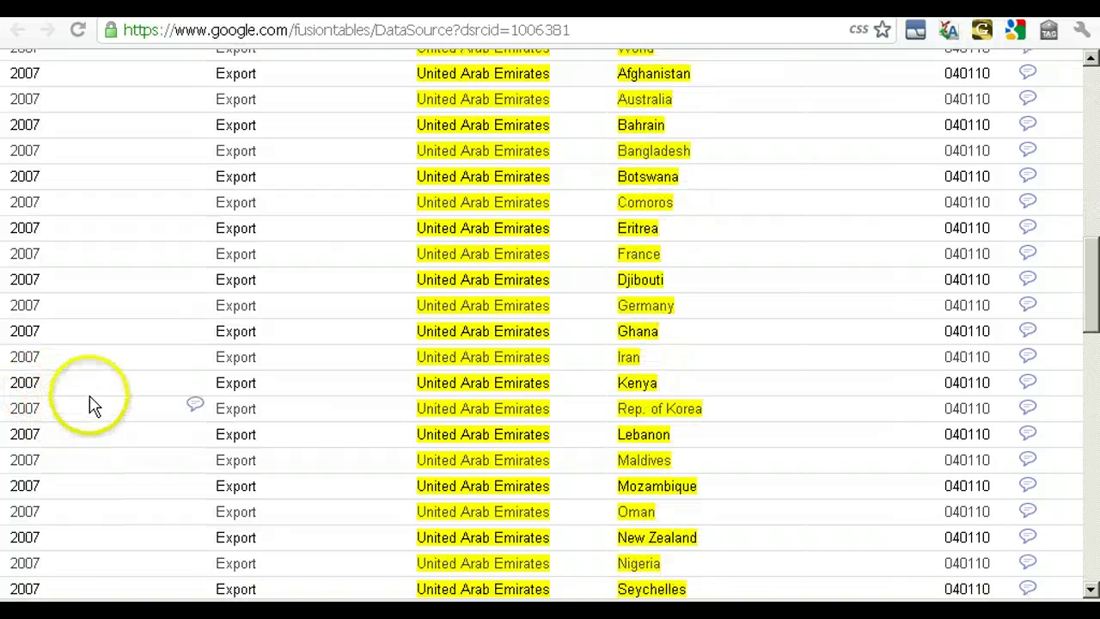
pyautogui.scroll(3, 111, 391)
pyautogui.scroll(9, 119, 387)
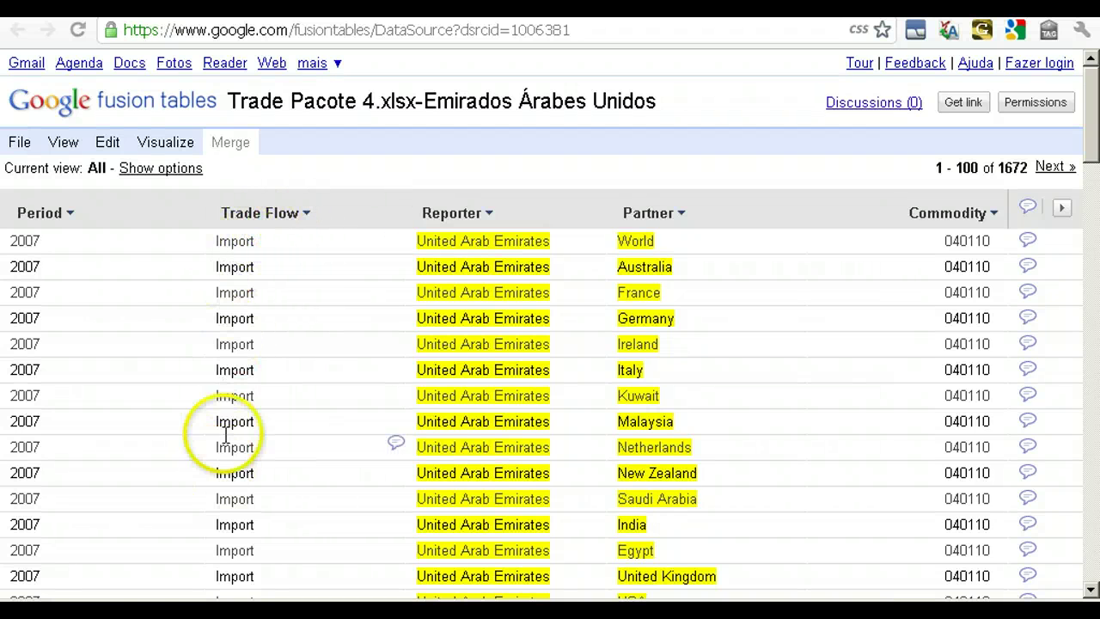
# Sort the table by Trade Flow in ascending order and look over the export rows
pyautogui.click(307, 214)
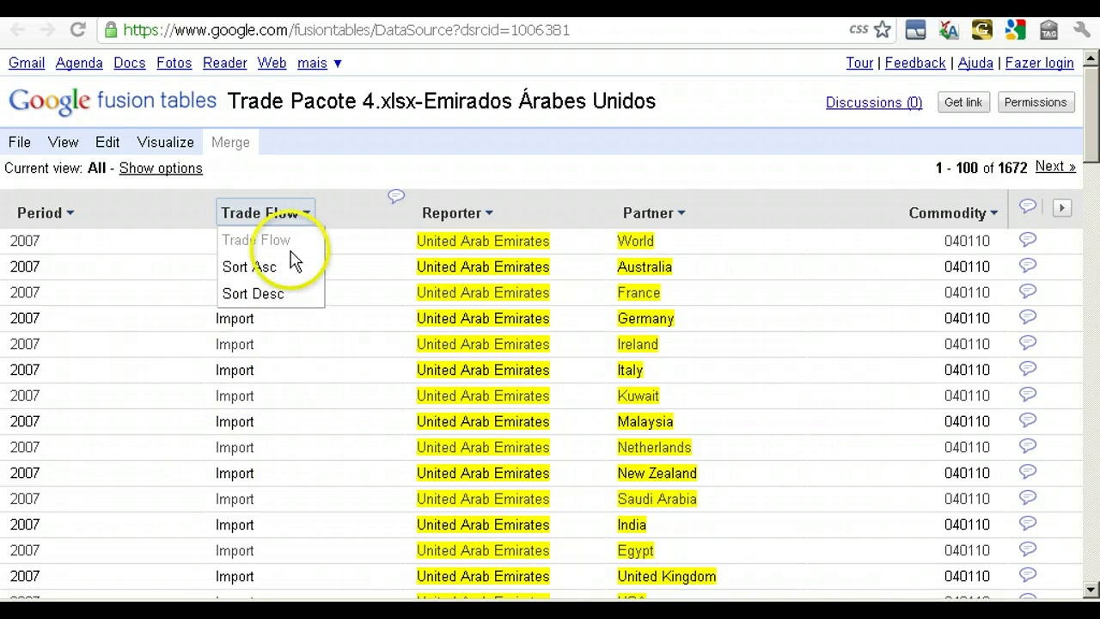
pyautogui.click(284, 273)
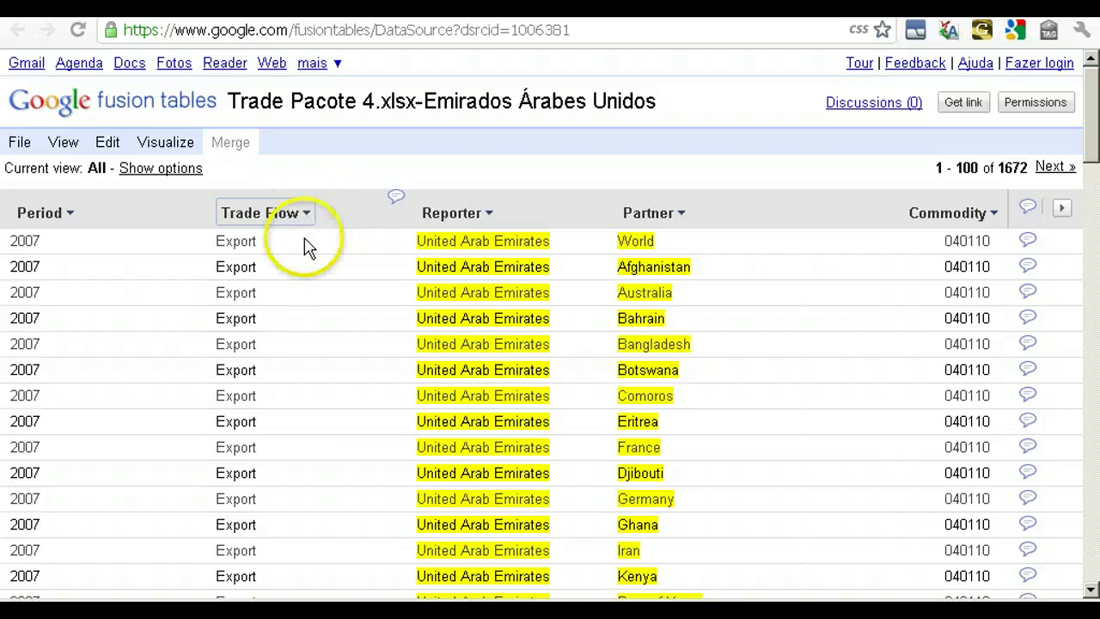
pyautogui.scroll(-3, 334, 426)
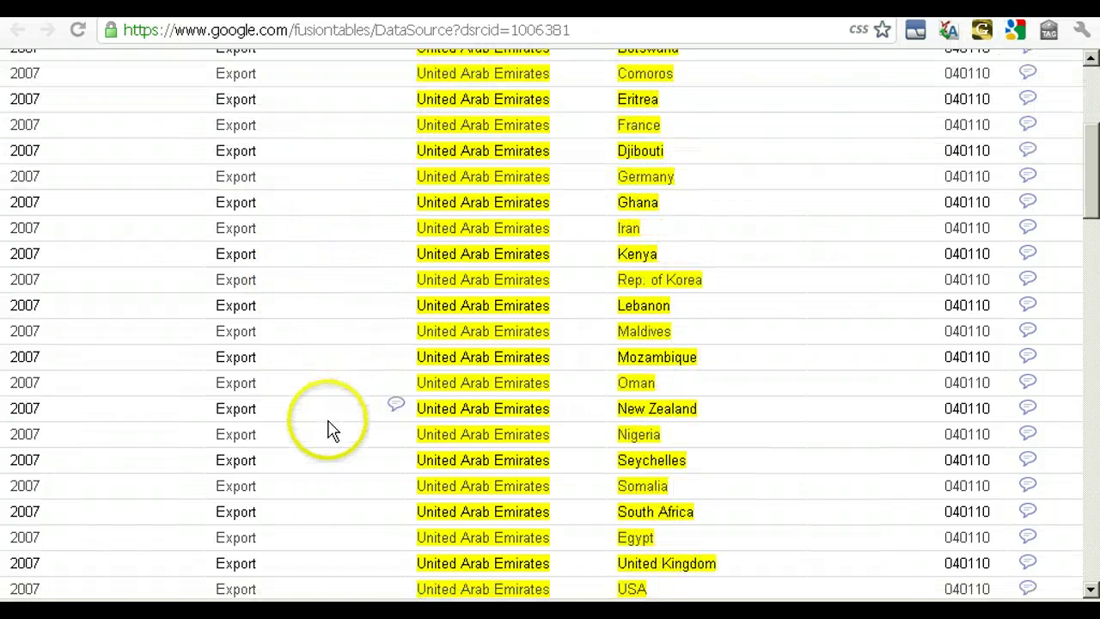
pyautogui.scroll(3, 333, 430)
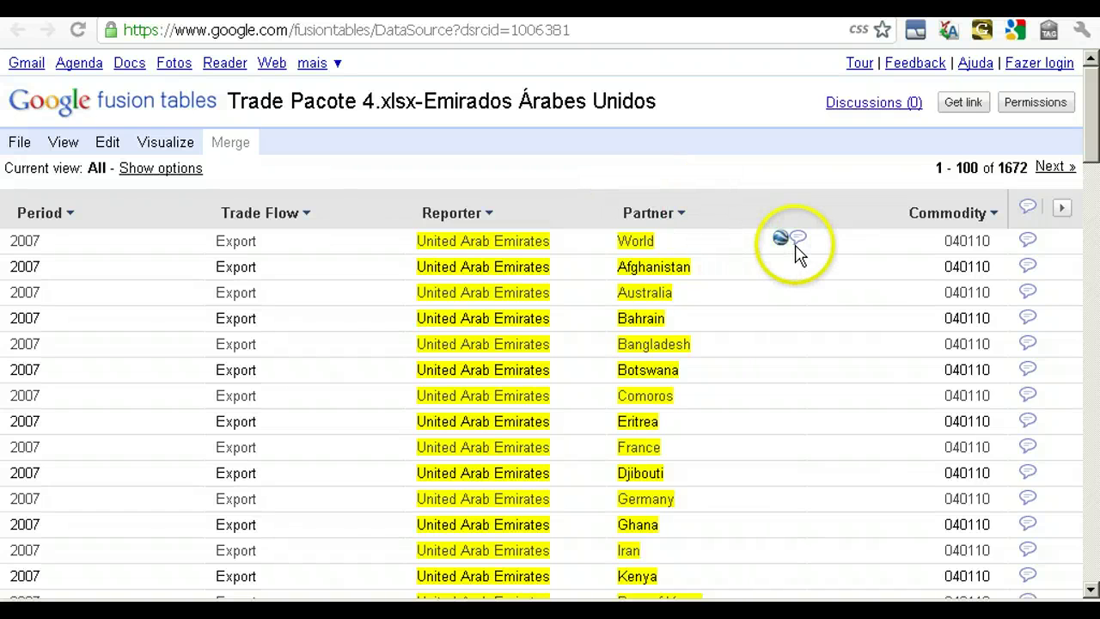
# Show the table's remaining columns and examine the product, trade value, net weight and trade quantity figures
pyautogui.click(1064, 210)
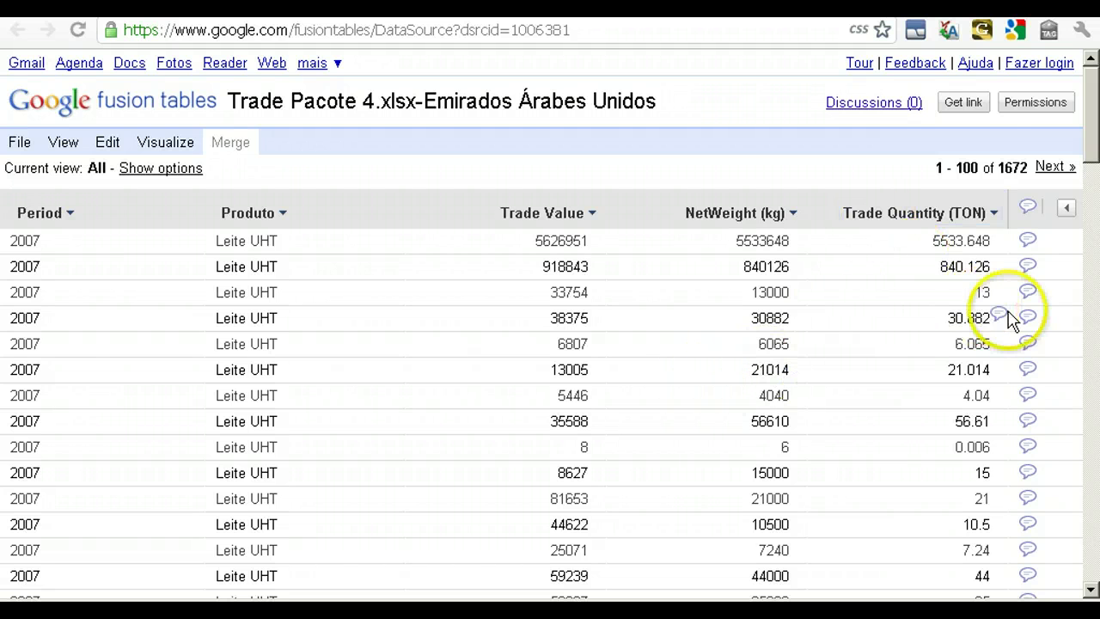
pyautogui.scroll(-3, 1006, 318)
pyautogui.scroll(-5, 995, 307)
pyautogui.scroll(-10, 924, 317)
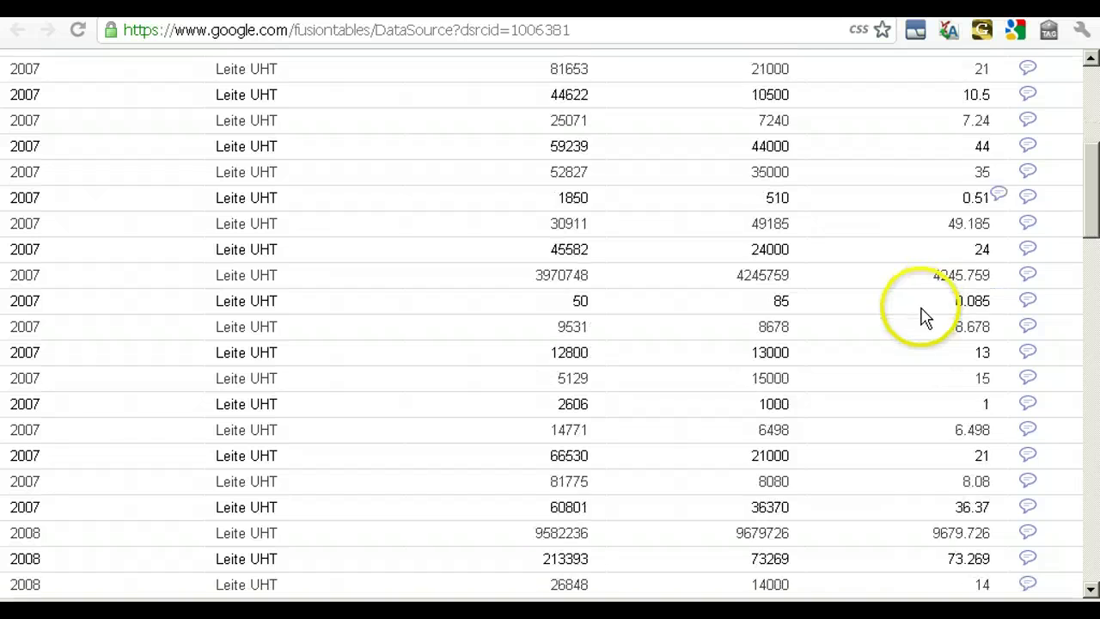
pyautogui.scroll(-4, 928, 316)
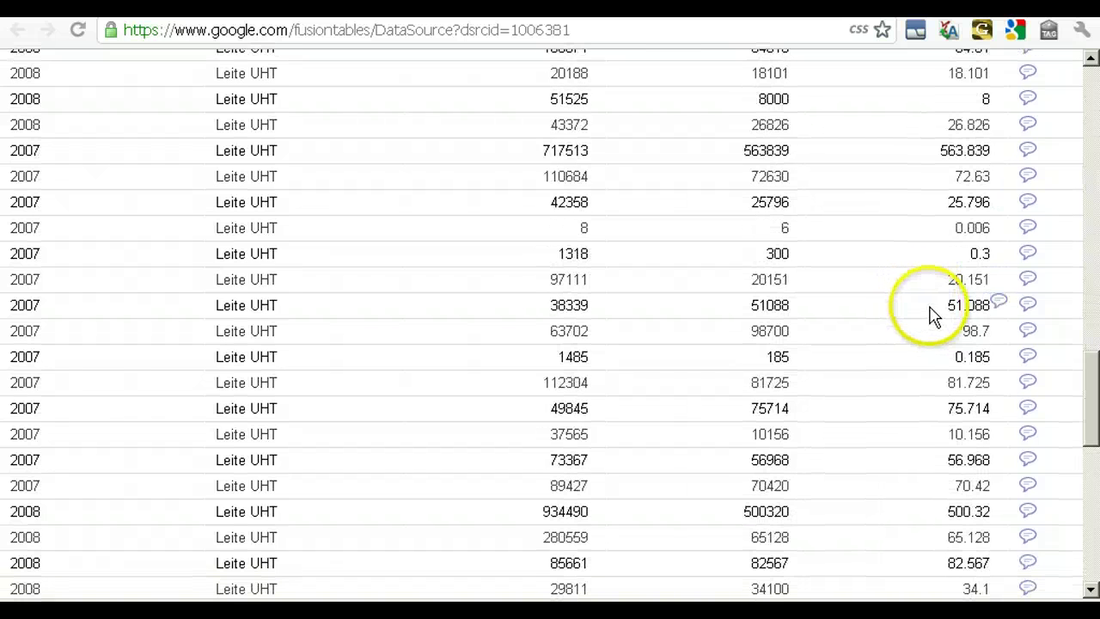
pyautogui.moveTo(1093, 374); pyautogui.dragTo(1090, 74)
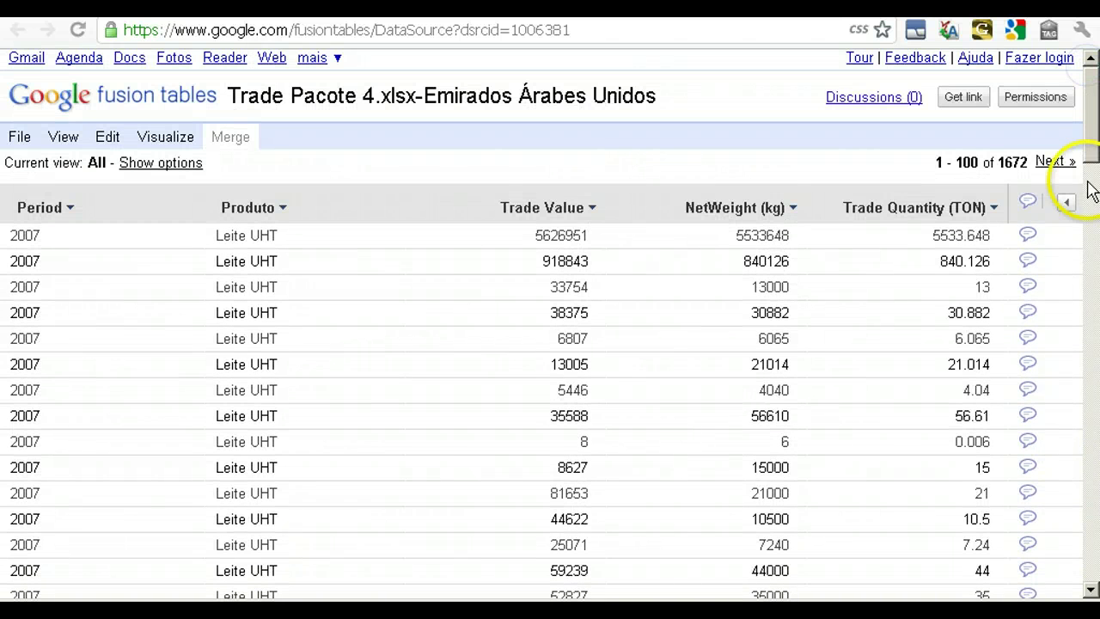
# Go to records 101 - 200 and bring back the Trade Flow, Reporter, Partner and Commodity columns
pyautogui.click(1045, 168)
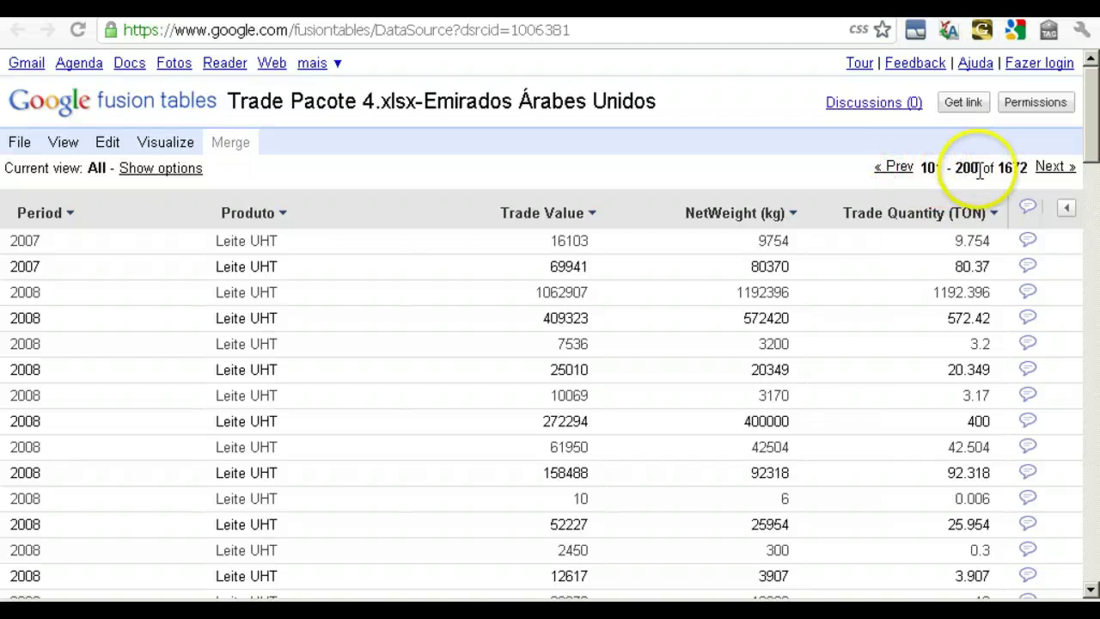
pyautogui.click(1066, 211)
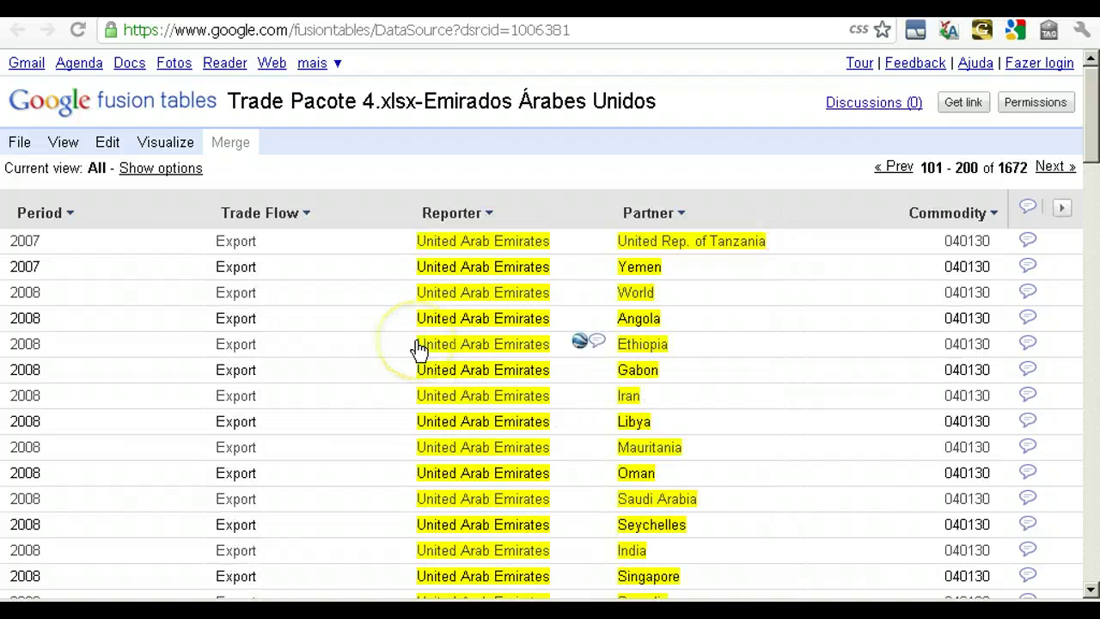
pyautogui.click(311, 341)
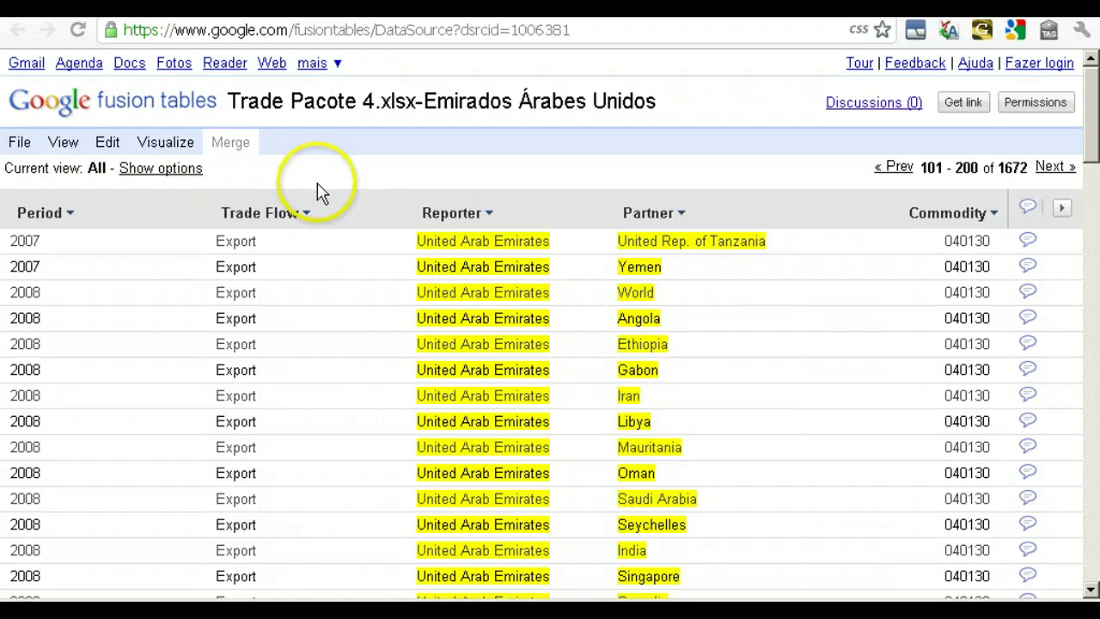
# Visualize the trade table as a bar chart
pyautogui.click(153, 147)
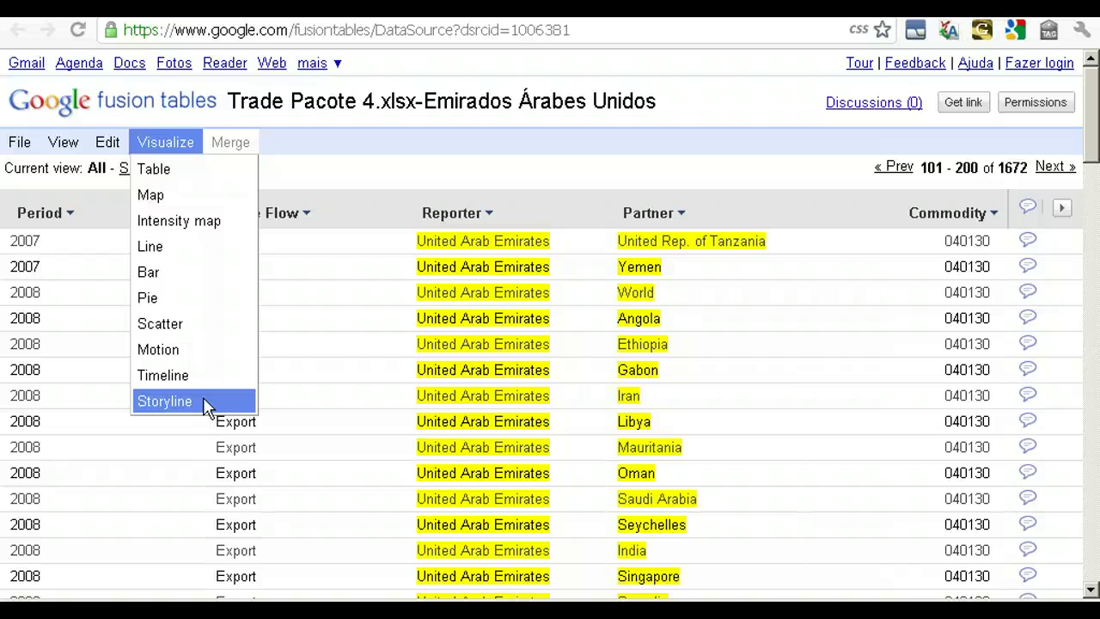
pyautogui.moveTo(206, 397); pyautogui.dragTo(187, 287)
pyautogui.click(351, 324)
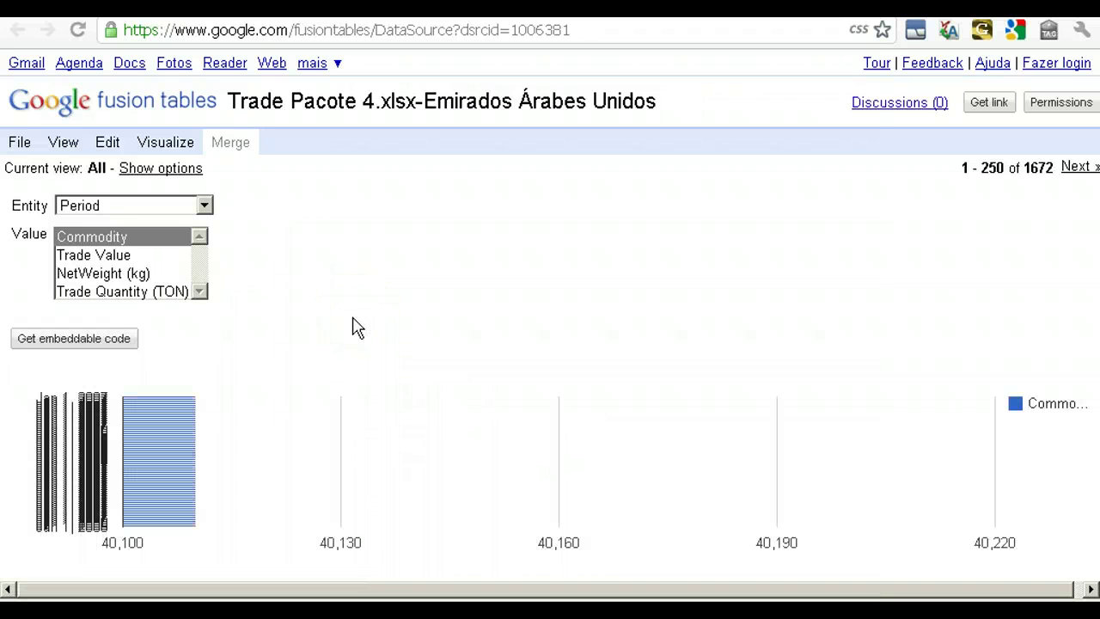
pyautogui.click(346, 299)
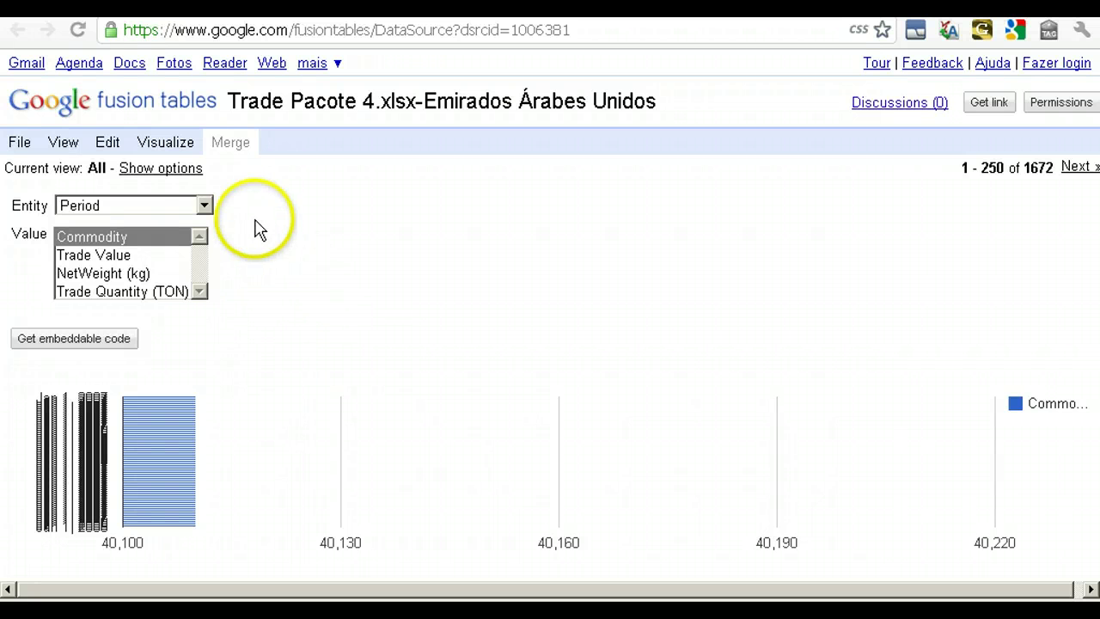
# Set the bar chart's entity to Commodity and its value to Trade Value
pyautogui.click(205, 207)
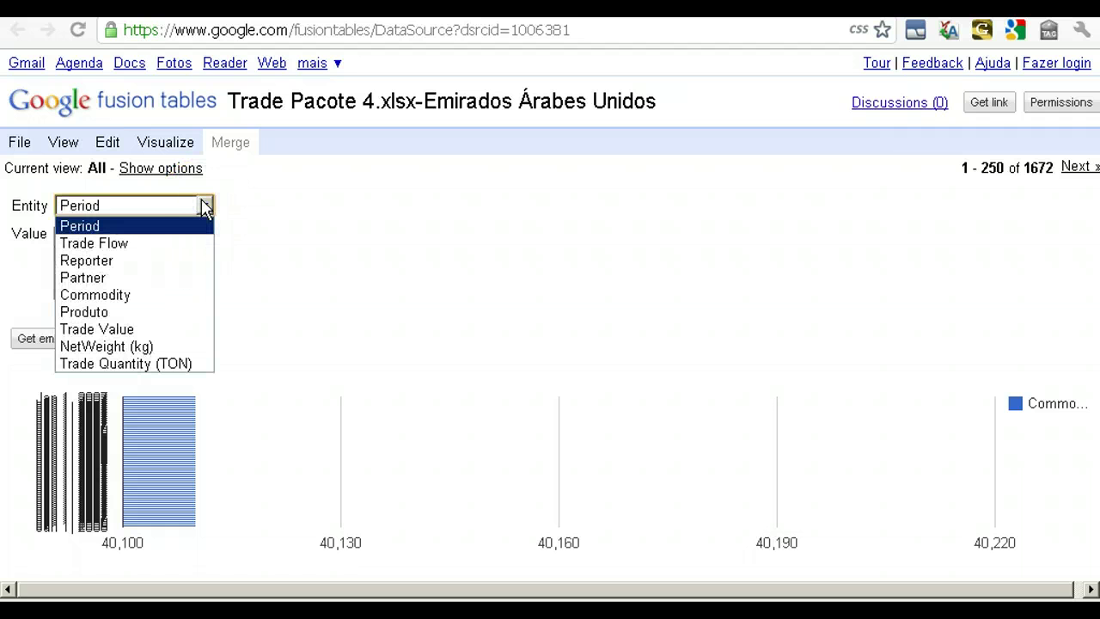
pyautogui.click(178, 301)
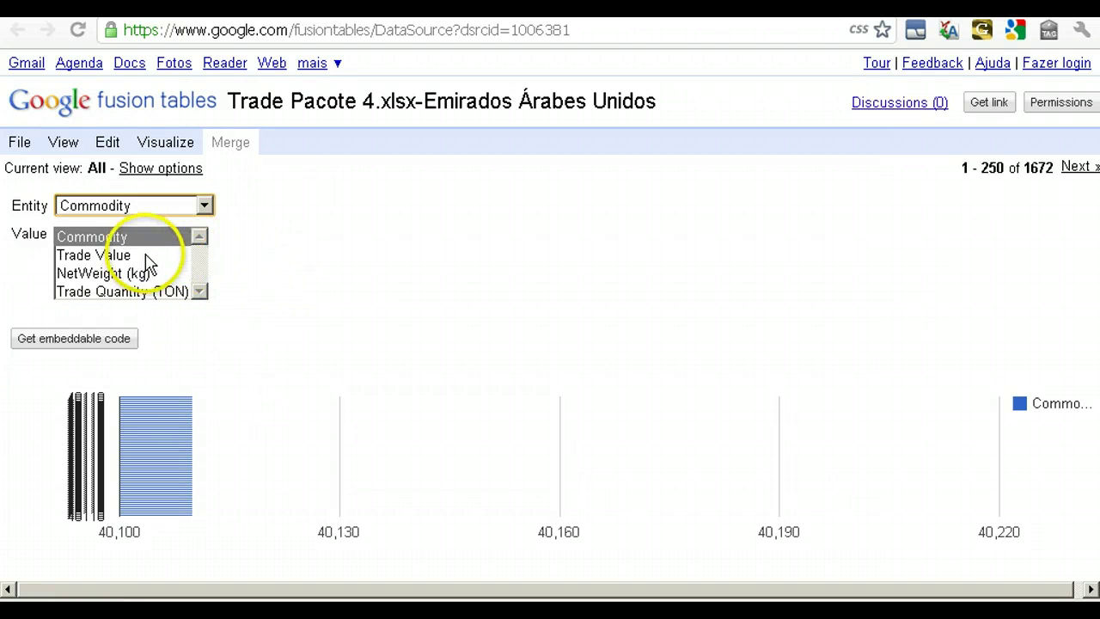
pyautogui.click(99, 256)
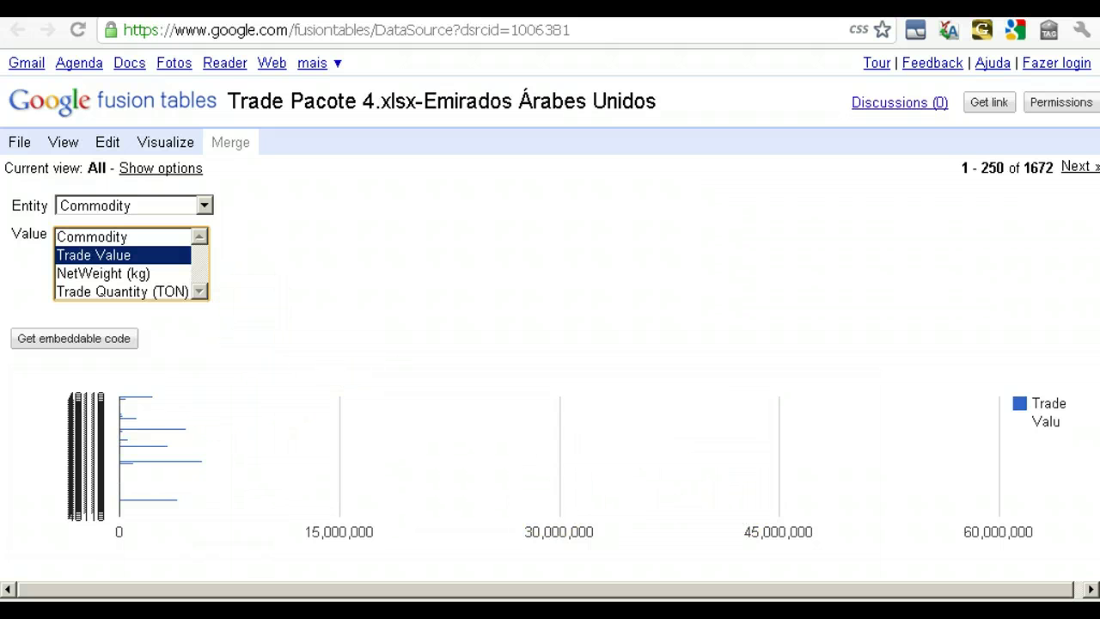
pyautogui.hscroll(1, 550, 329)
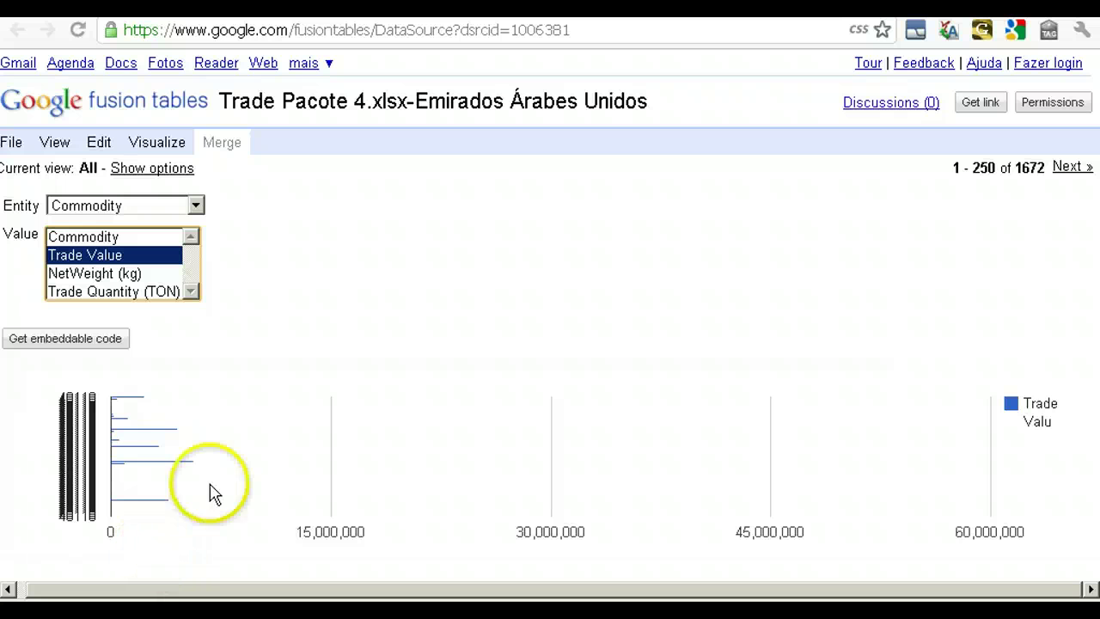
# Inspect the trade value of a commodity 40110 bar in the chart
pyautogui.moveTo(169, 443)
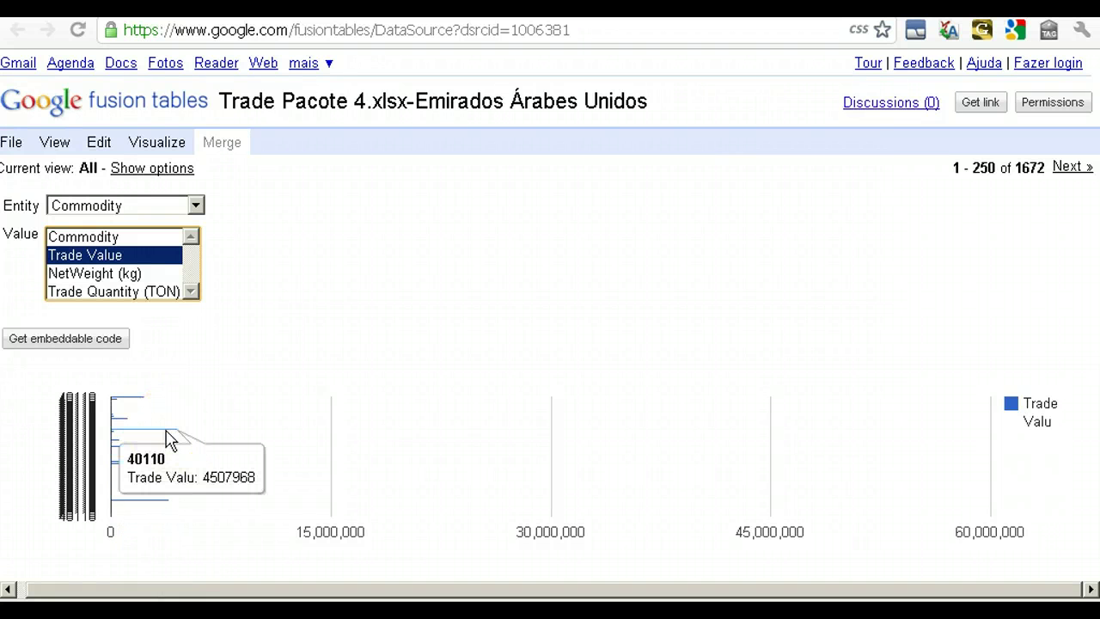
pyautogui.click(91, 454)
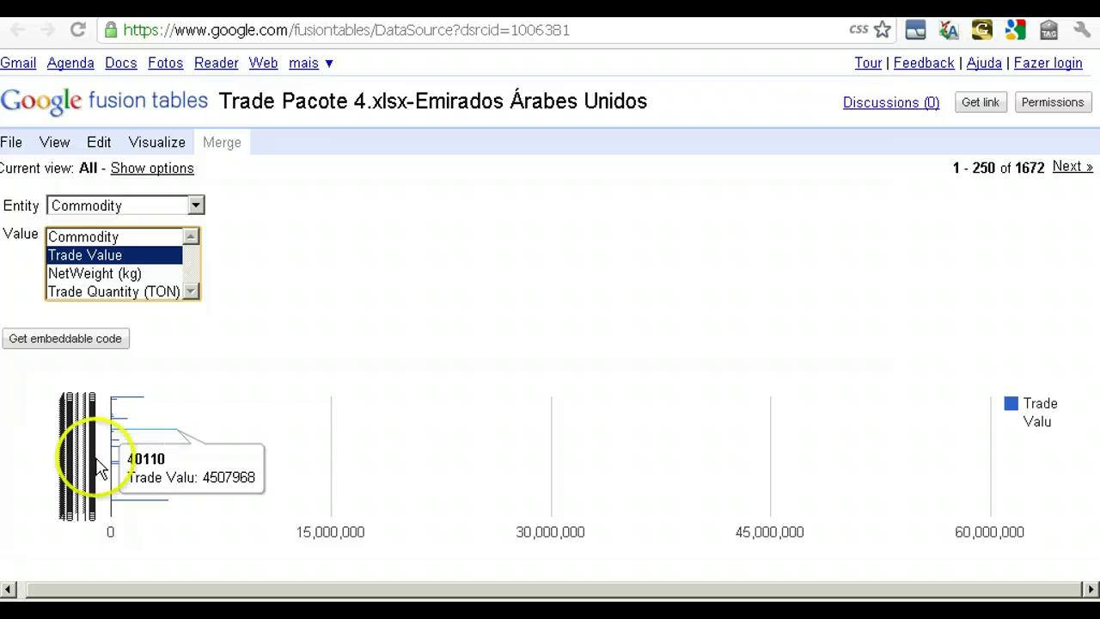
pyautogui.click(154, 429)
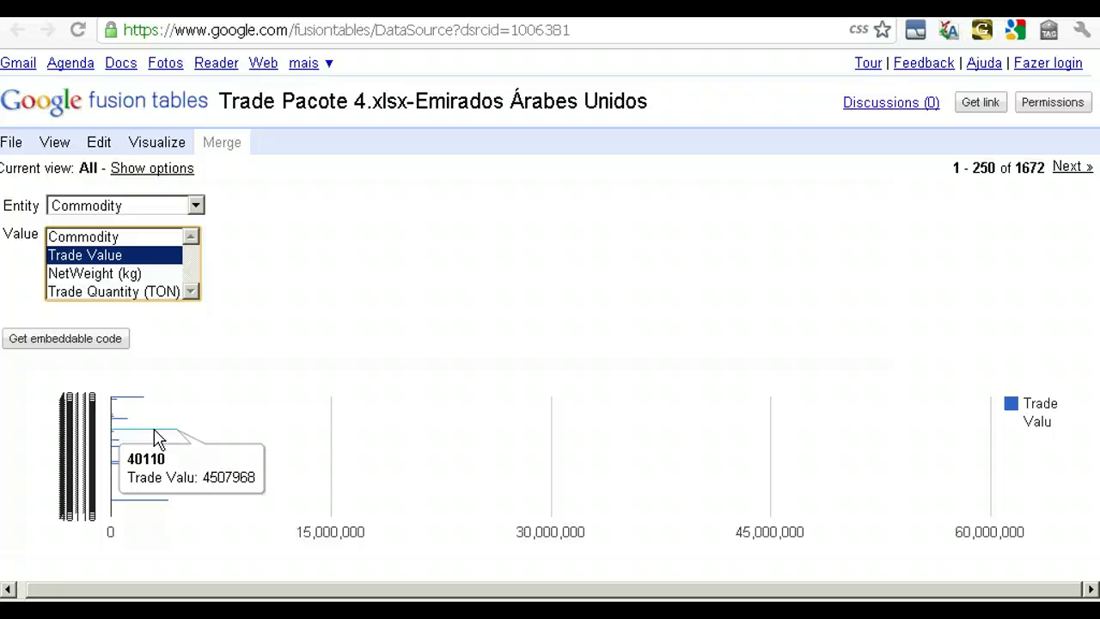
pyautogui.click(237, 416)
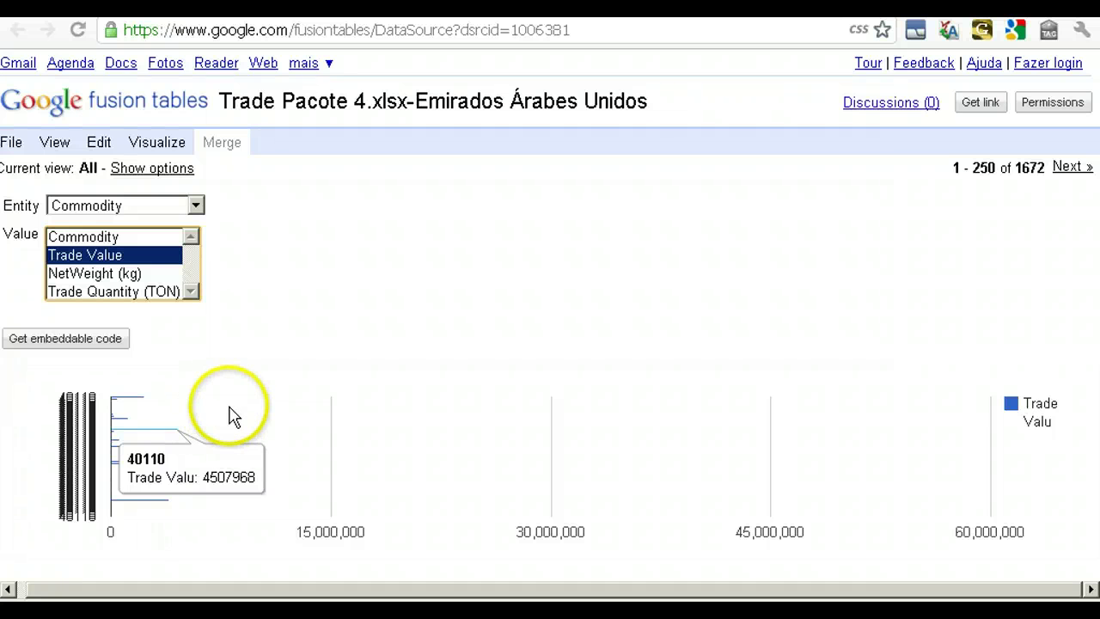
pyautogui.click(309, 401)
# Set the bar chart's entity to Partner and its value to NetWeight (kg)
pyautogui.click(197, 206)
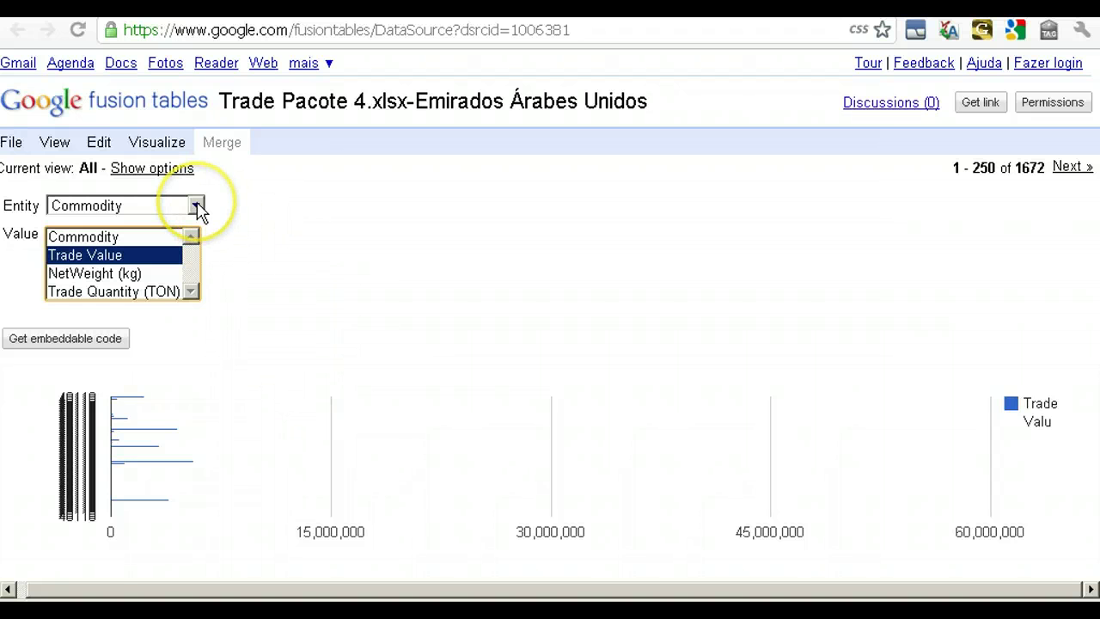
pyautogui.click(197, 206)
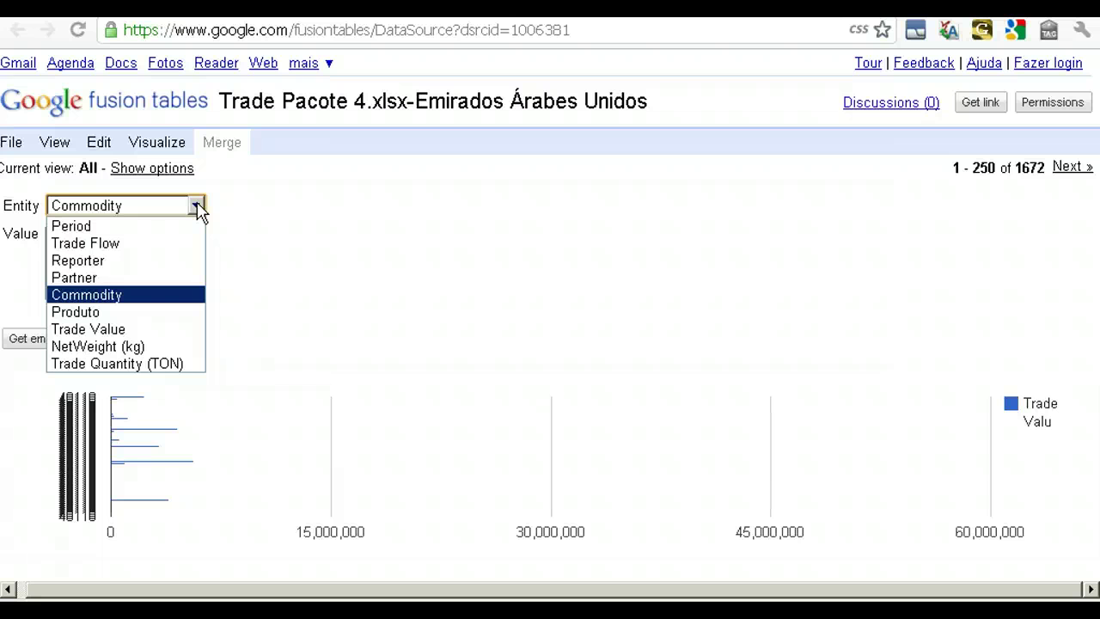
pyautogui.click(106, 278)
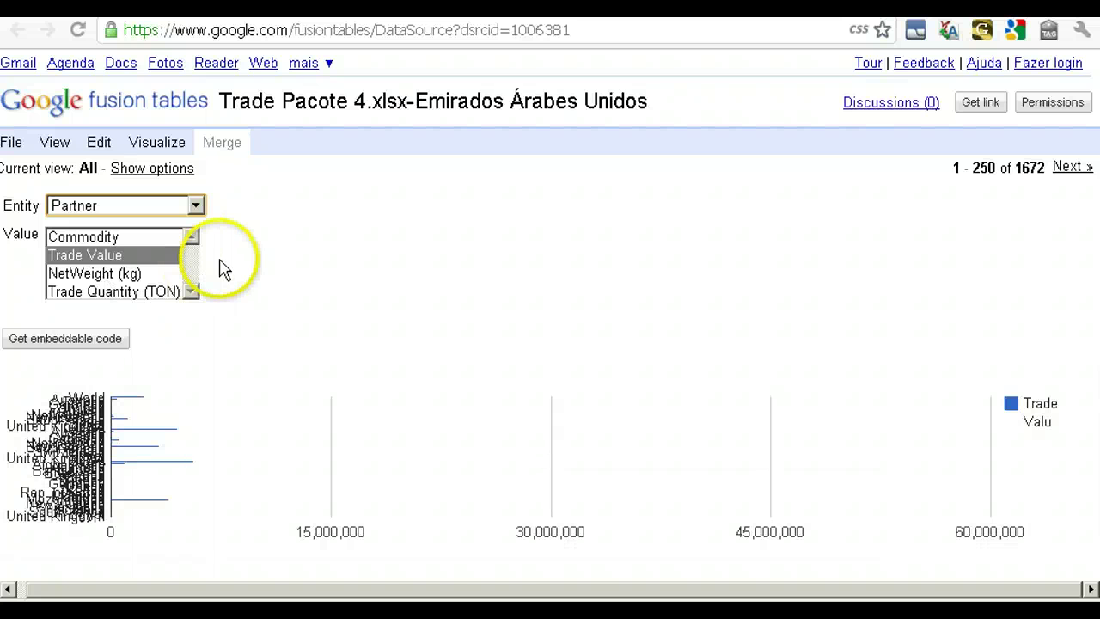
pyautogui.click(125, 275)
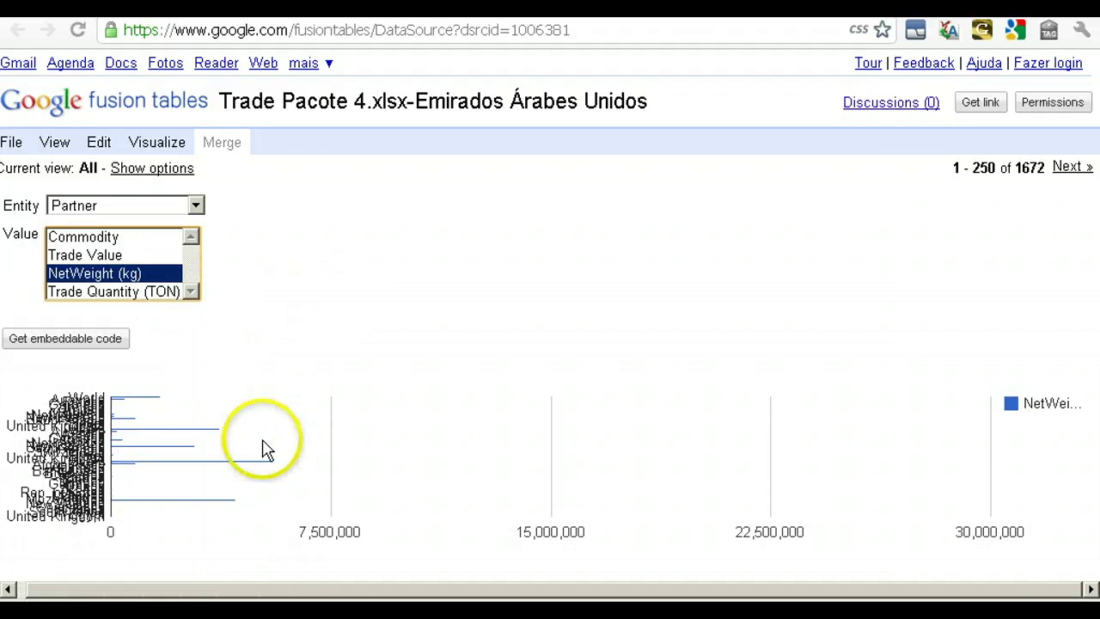
pyautogui.moveTo(211, 436)
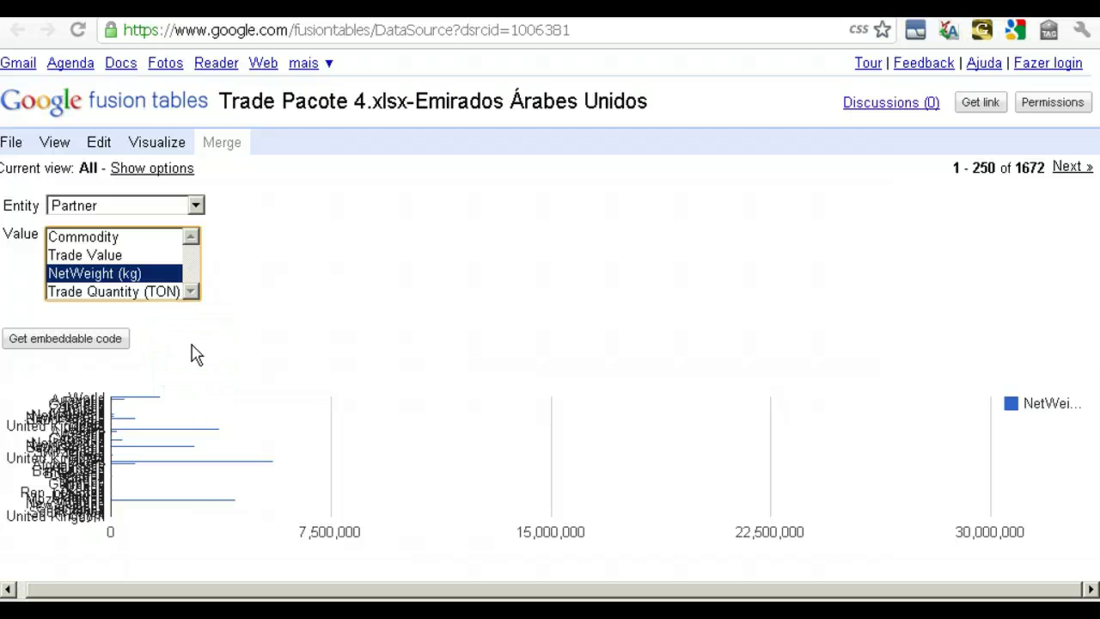
pyautogui.moveTo(216, 478)
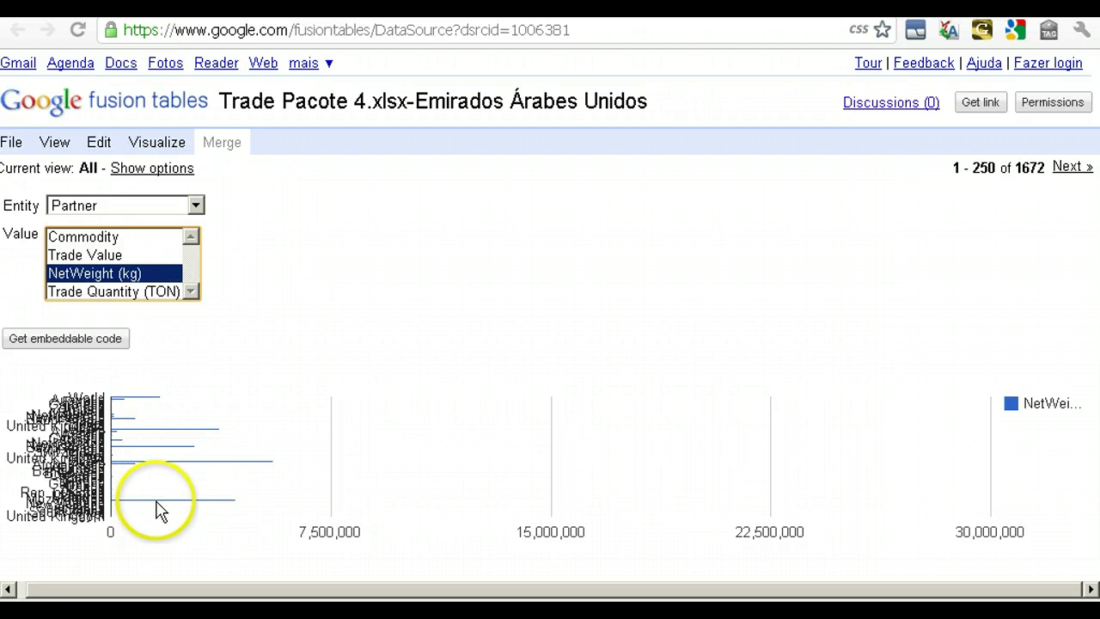
pyautogui.moveTo(157, 508)
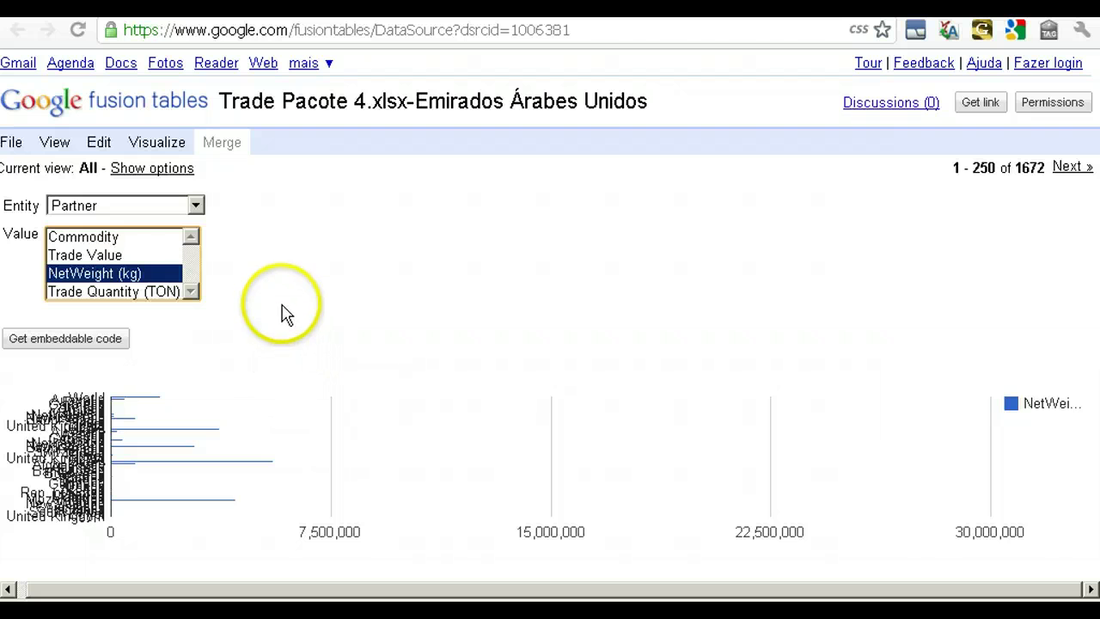
# Visualize the trade table as an intensity map with Partner as the location and NetWeight (kg) as the value
pyautogui.click(163, 143)
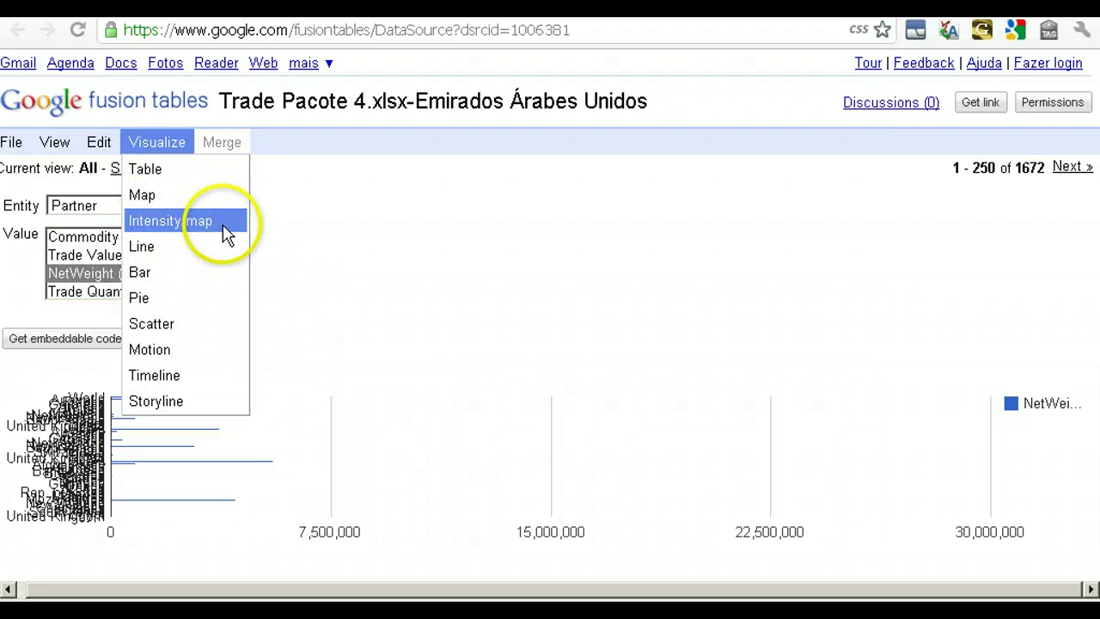
pyautogui.click(228, 225)
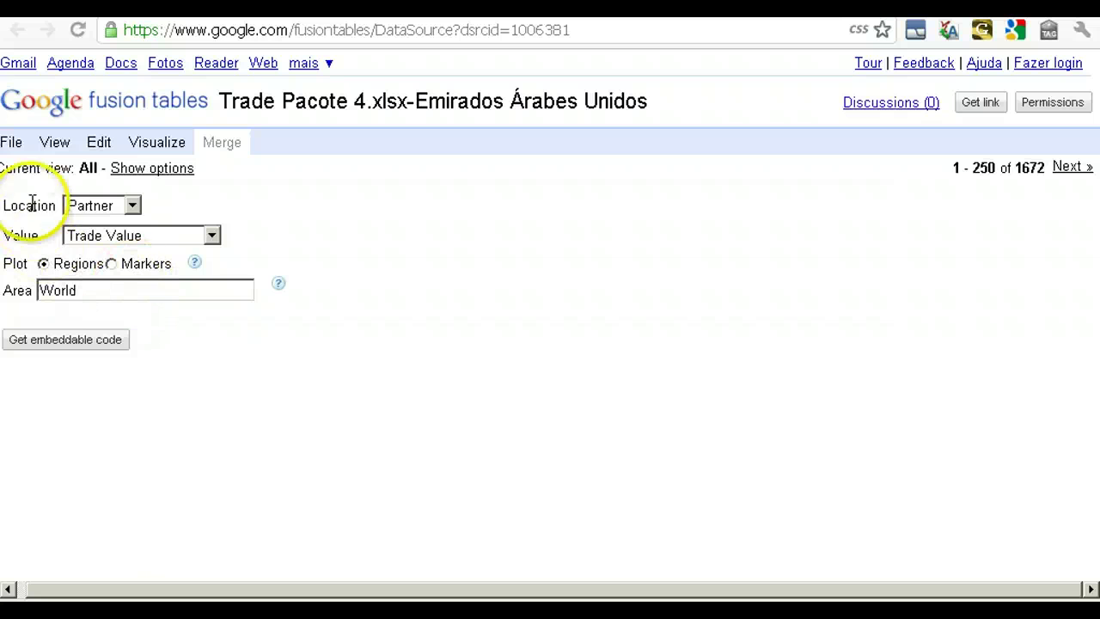
pyautogui.click(211, 237)
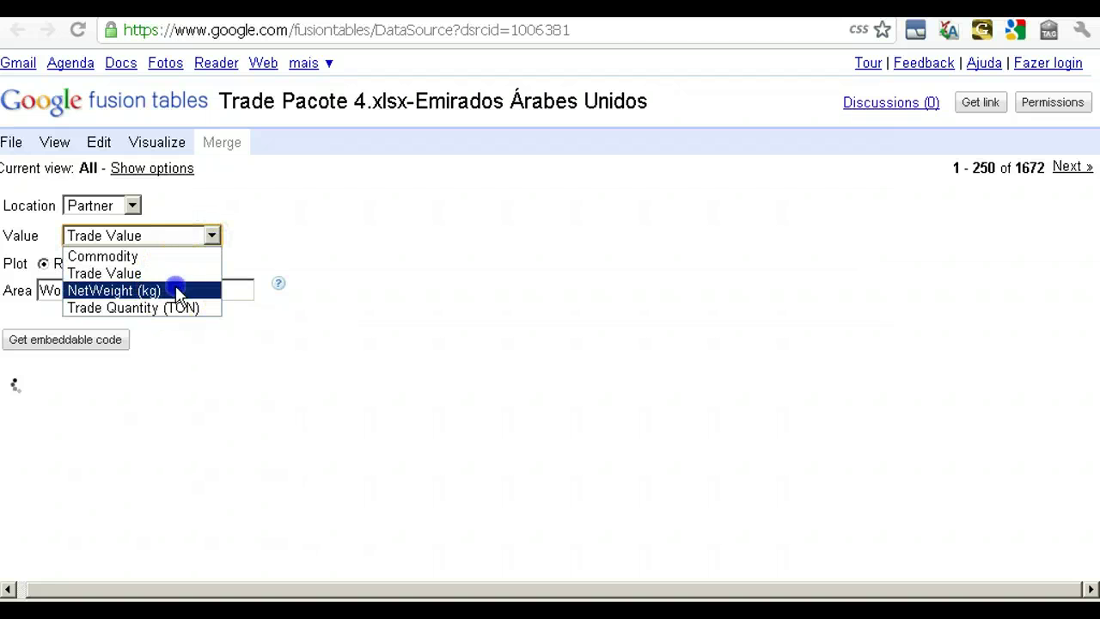
pyautogui.click(179, 207)
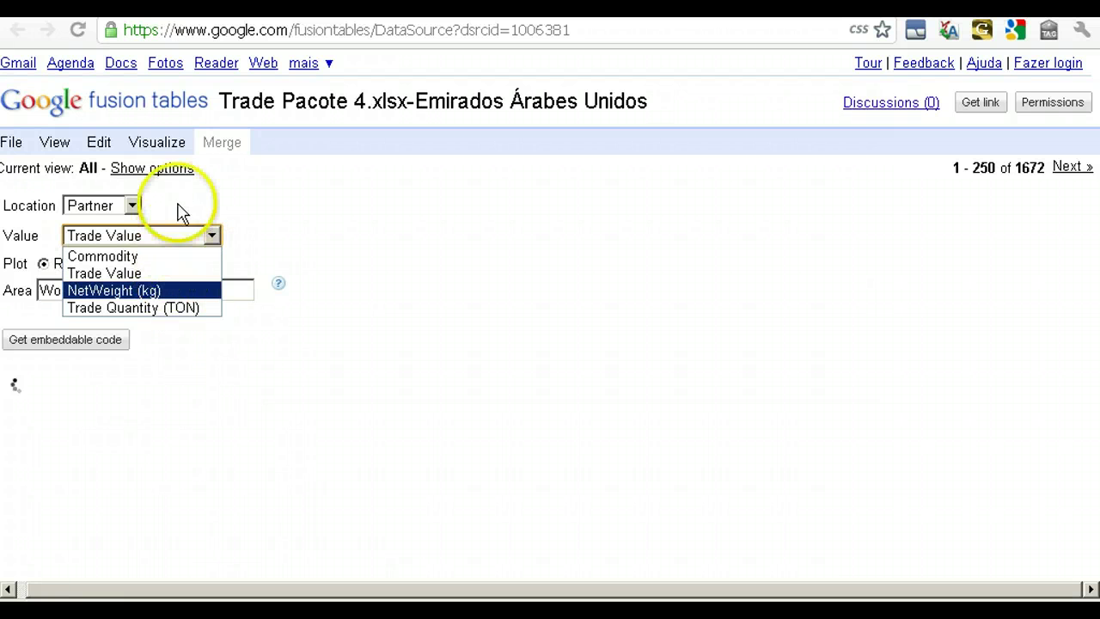
pyautogui.click(125, 206)
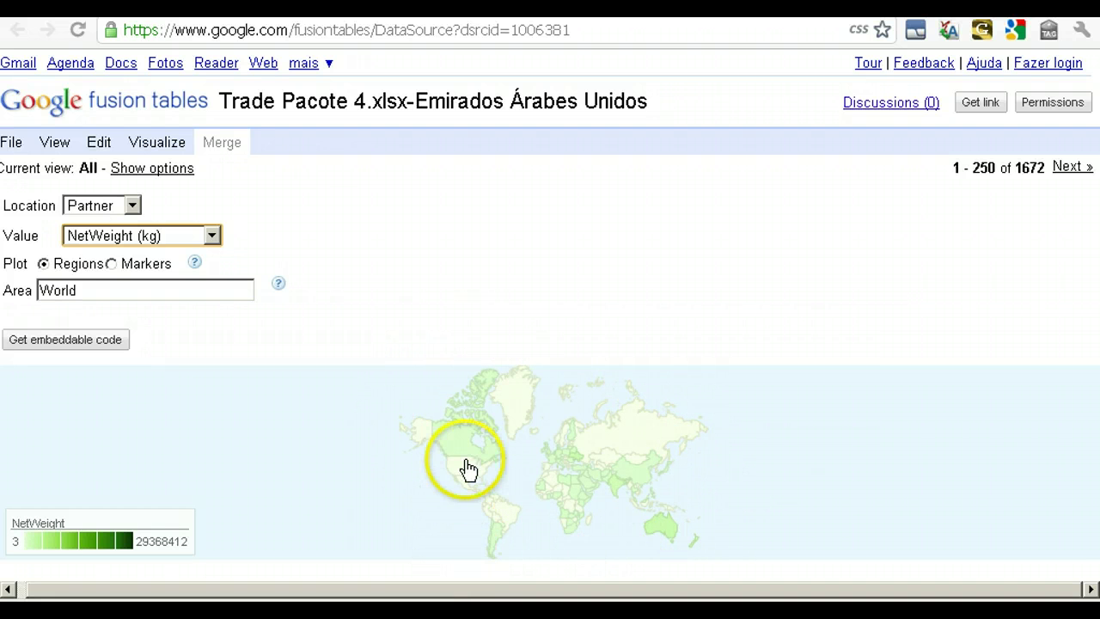
# Inspect the net weights of individual countries on the intensity map, including Canada and Argentina
pyautogui.moveTo(455, 450)
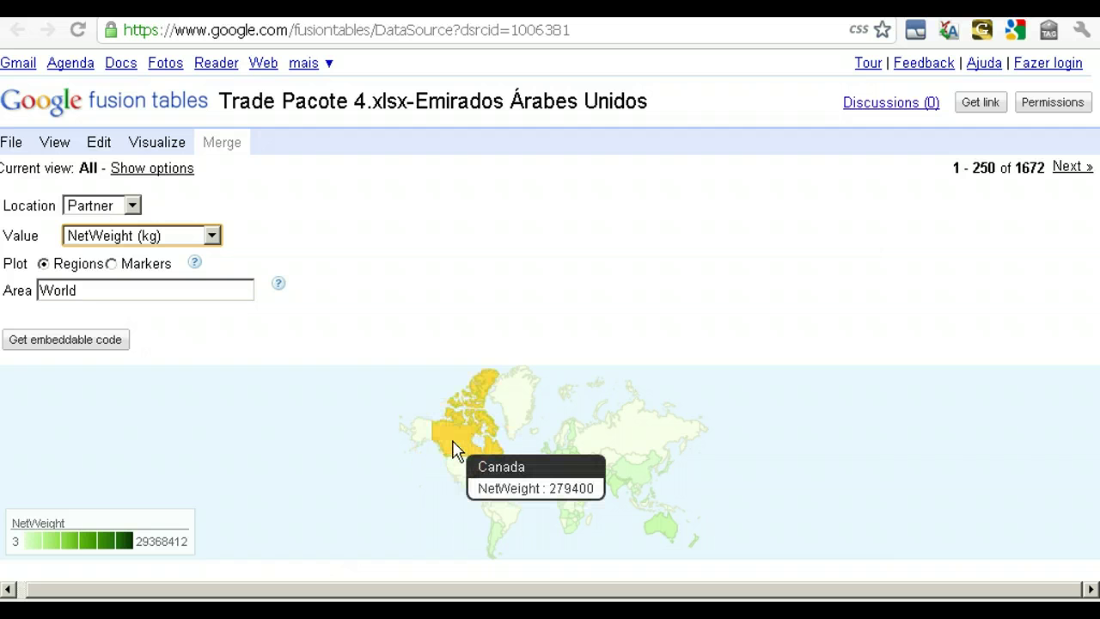
pyautogui.moveTo(499, 542)
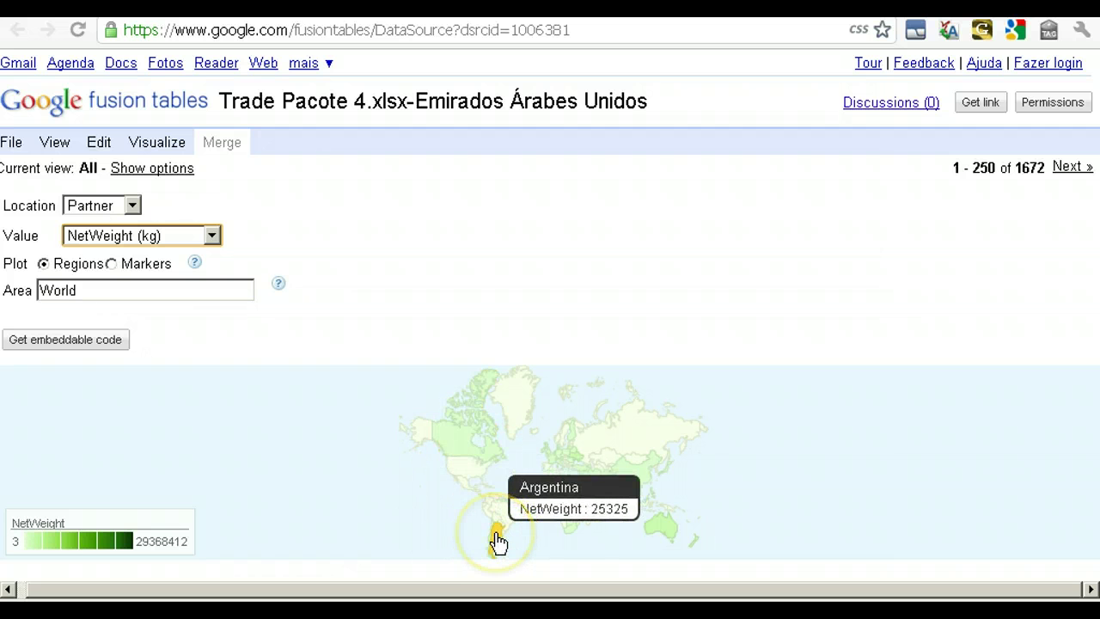
pyautogui.moveTo(656, 533)
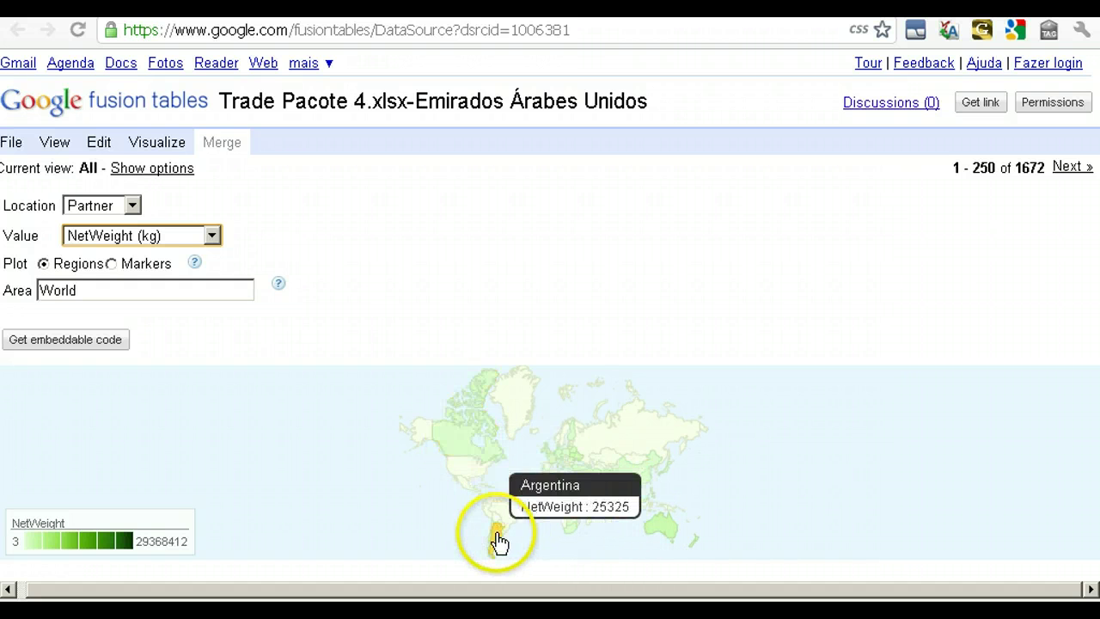
pyautogui.moveTo(640, 479)
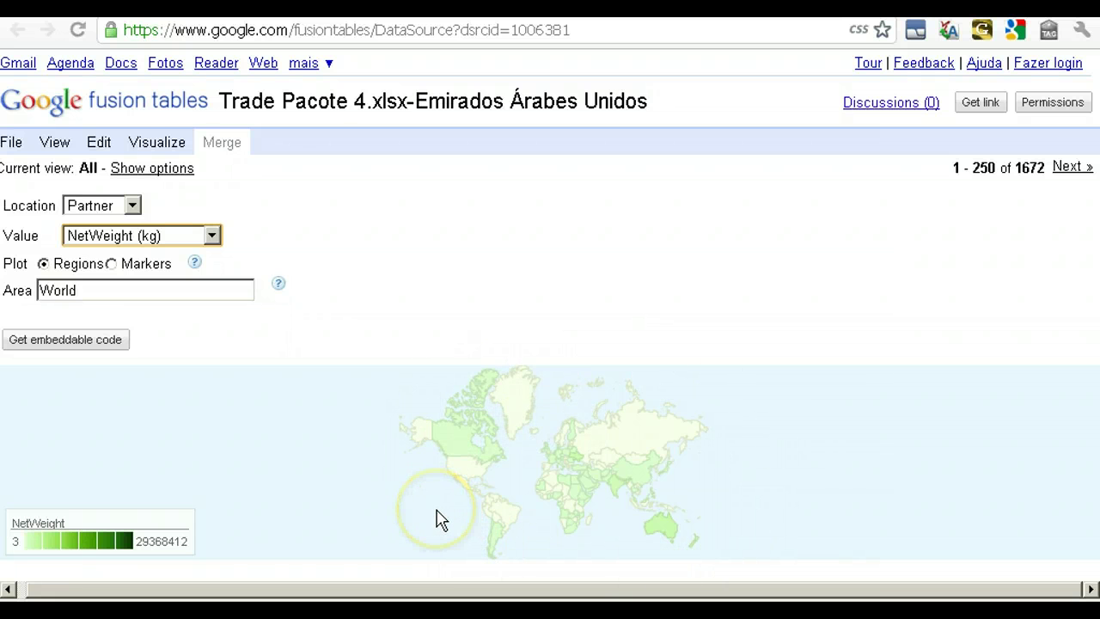
# Show the intensity map's embeddable code and select the whole HTML iframe snippet
pyautogui.click(32, 342)
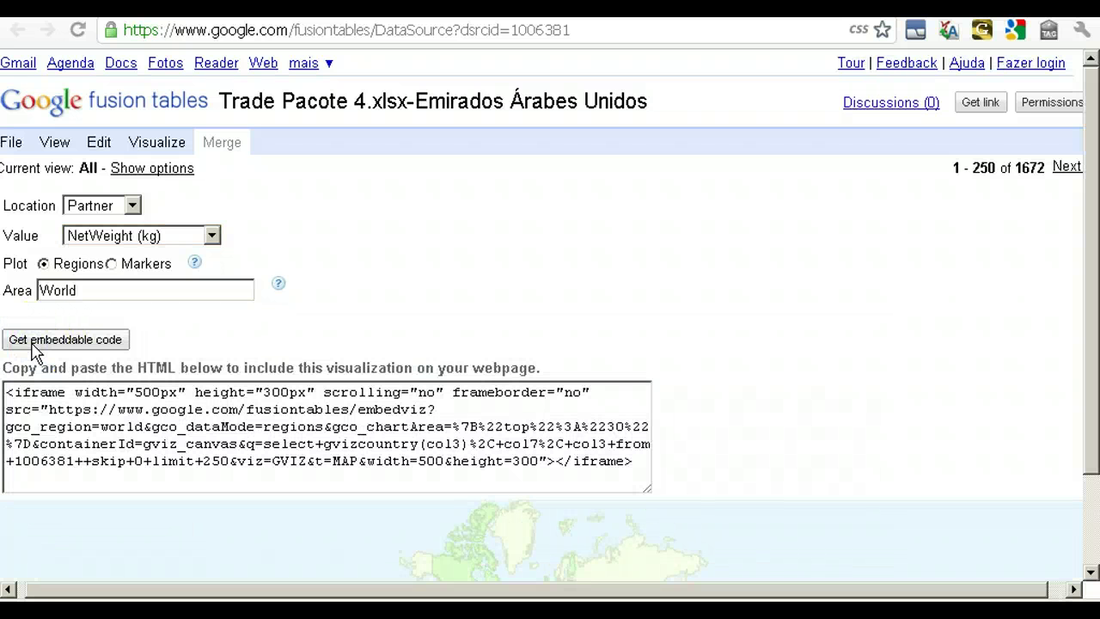
pyautogui.click(62, 463)
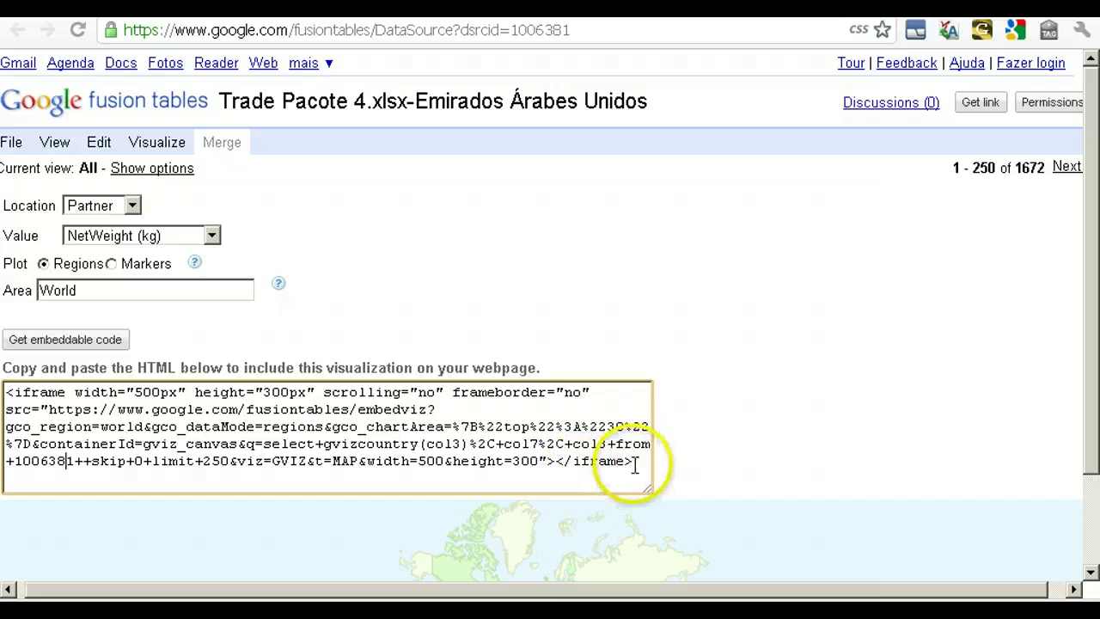
pyautogui.moveTo(633, 462); pyautogui.dragTo(7, 369)
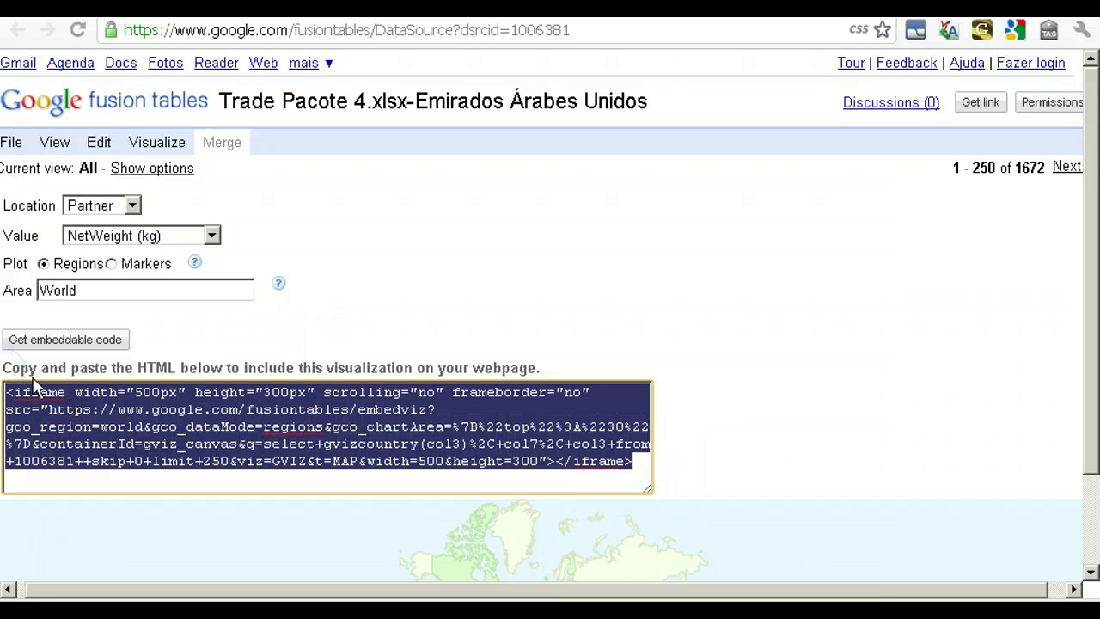
pyautogui.click(95, 341)
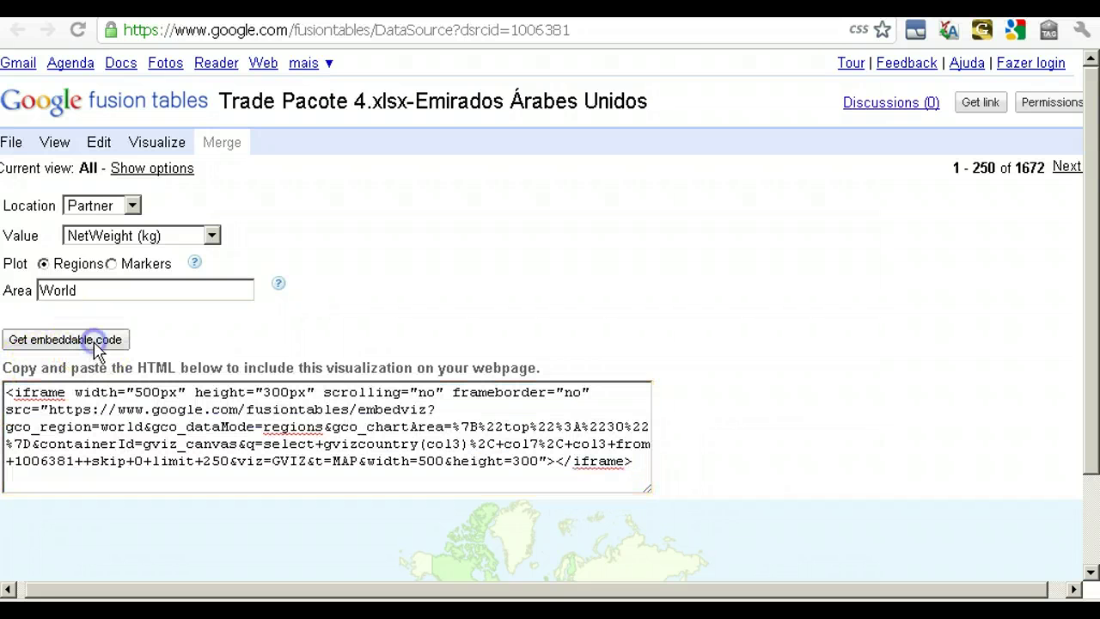
pyautogui.scroll(-3, 695, 438)
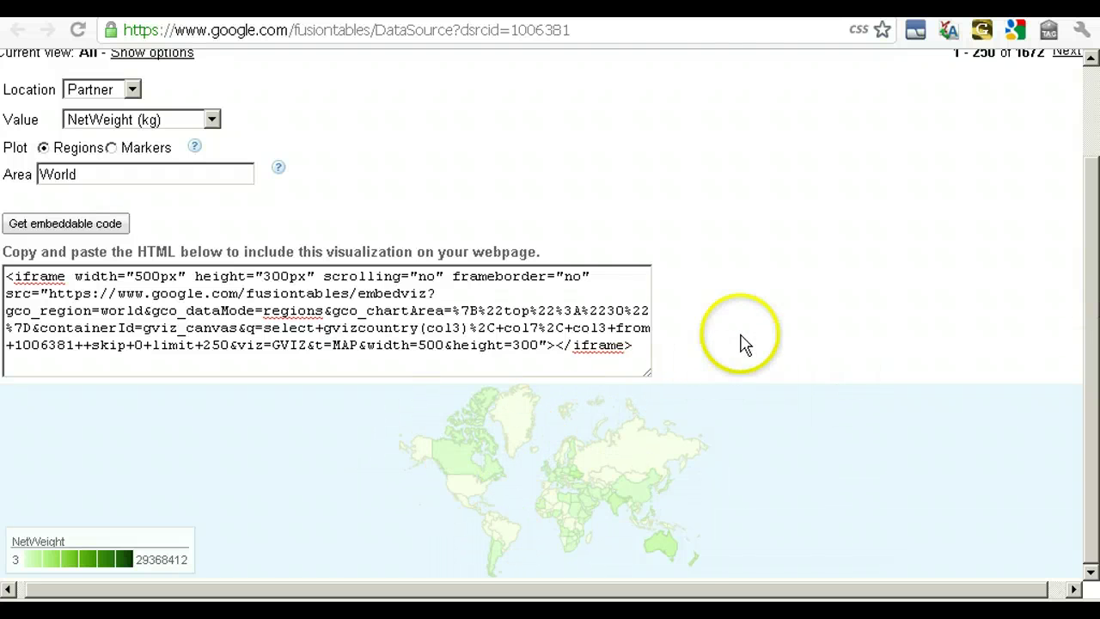
pyautogui.scroll(3, 747, 356)
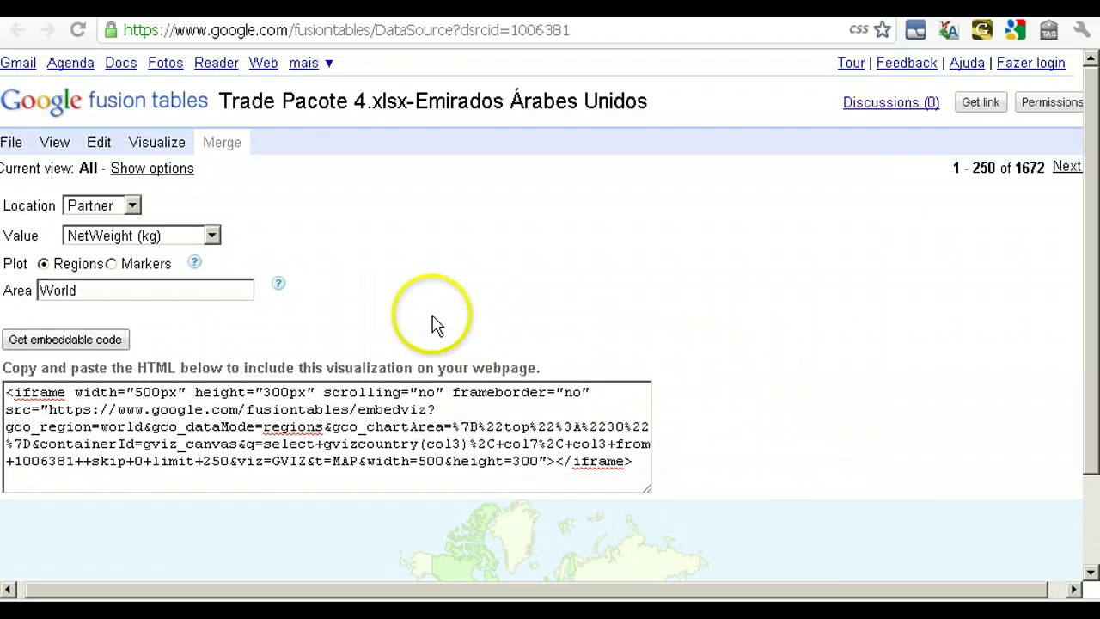
# Set the intensity map's area to South America
pyautogui.click(51, 289)
pyautogui.doubleClick(51, 290)
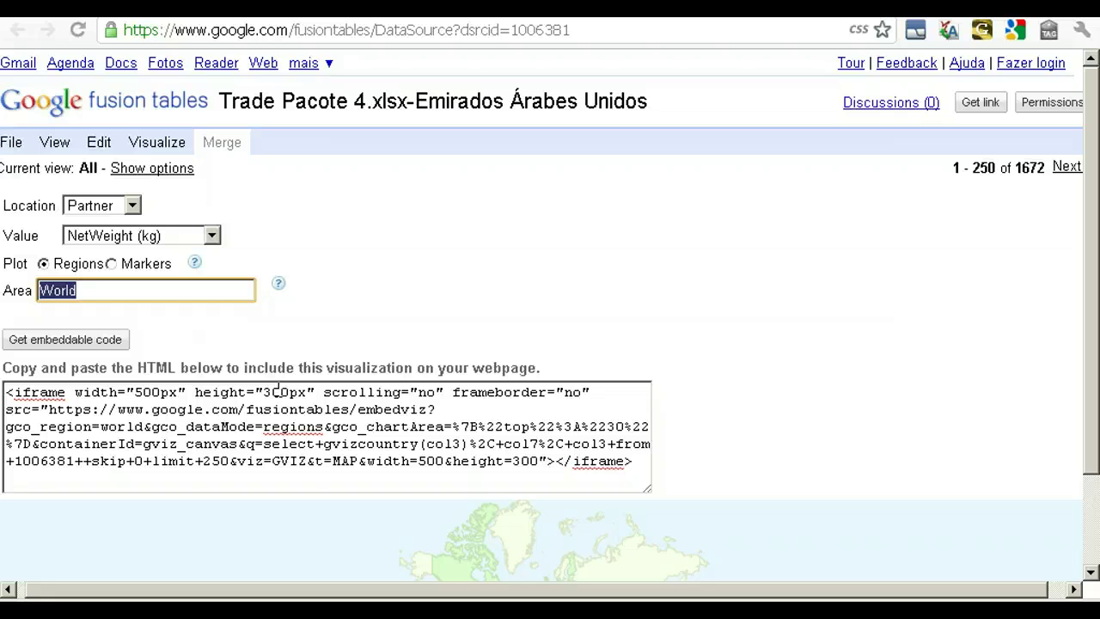
pyautogui.write('a')
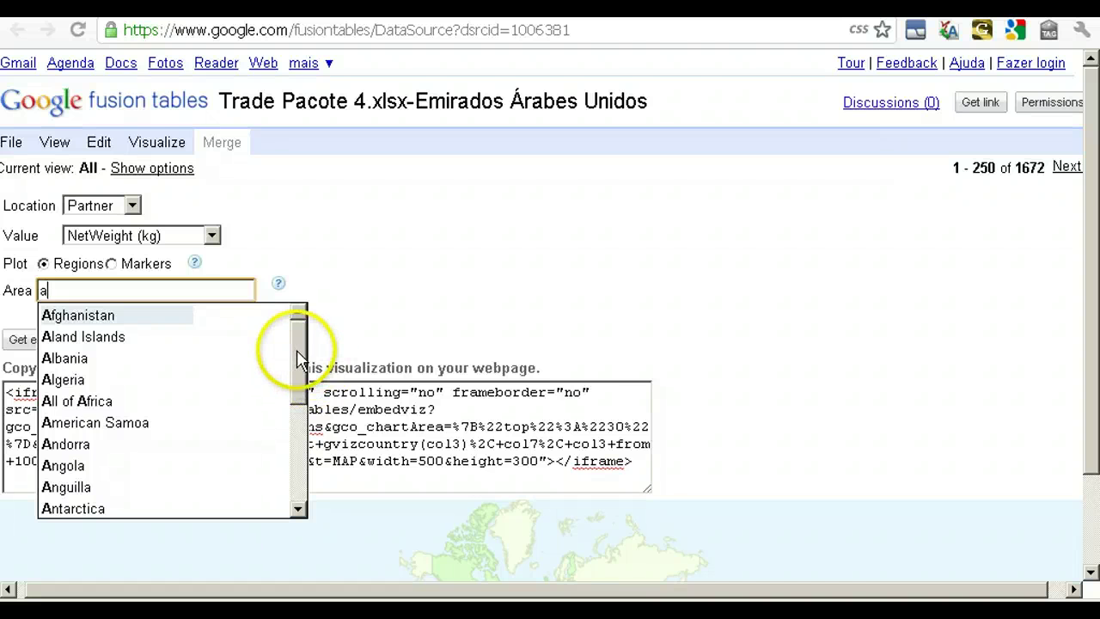
pyautogui.click(301, 357)
pyautogui.moveTo(301, 356); pyautogui.dragTo(327, 347)
pyautogui.click(268, 365)
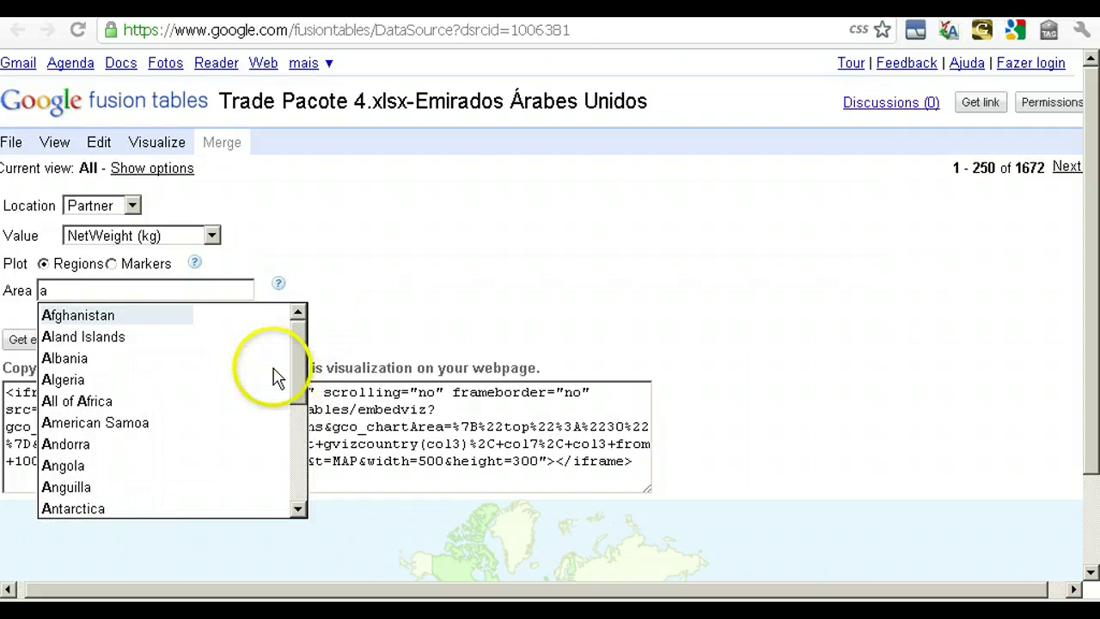
pyautogui.click(376, 516)
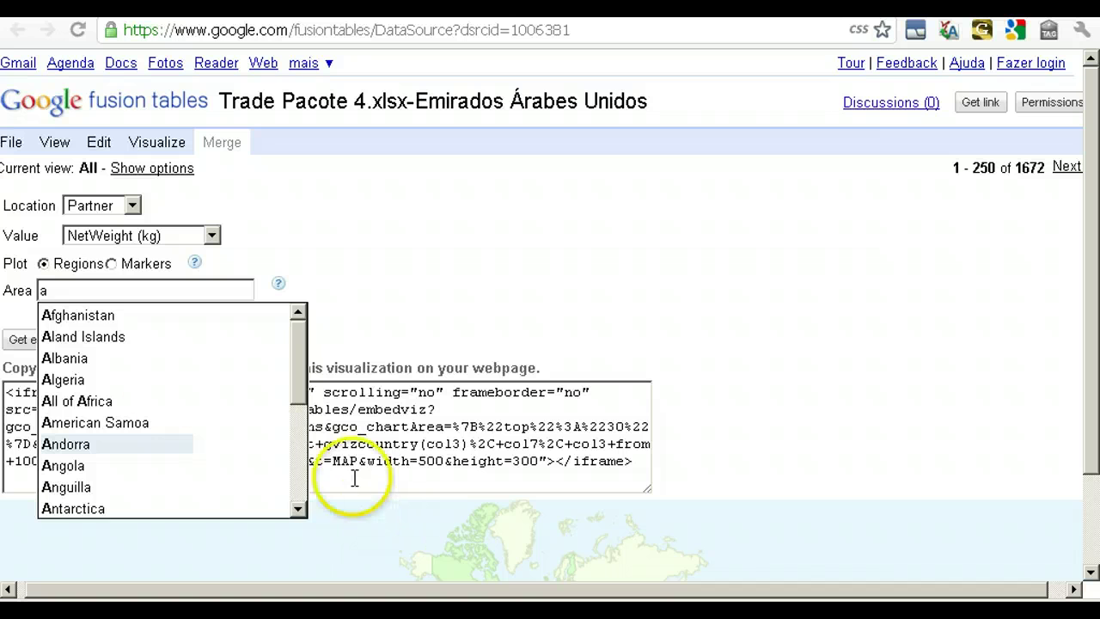
pyautogui.click(102, 294)
pyautogui.write('a')
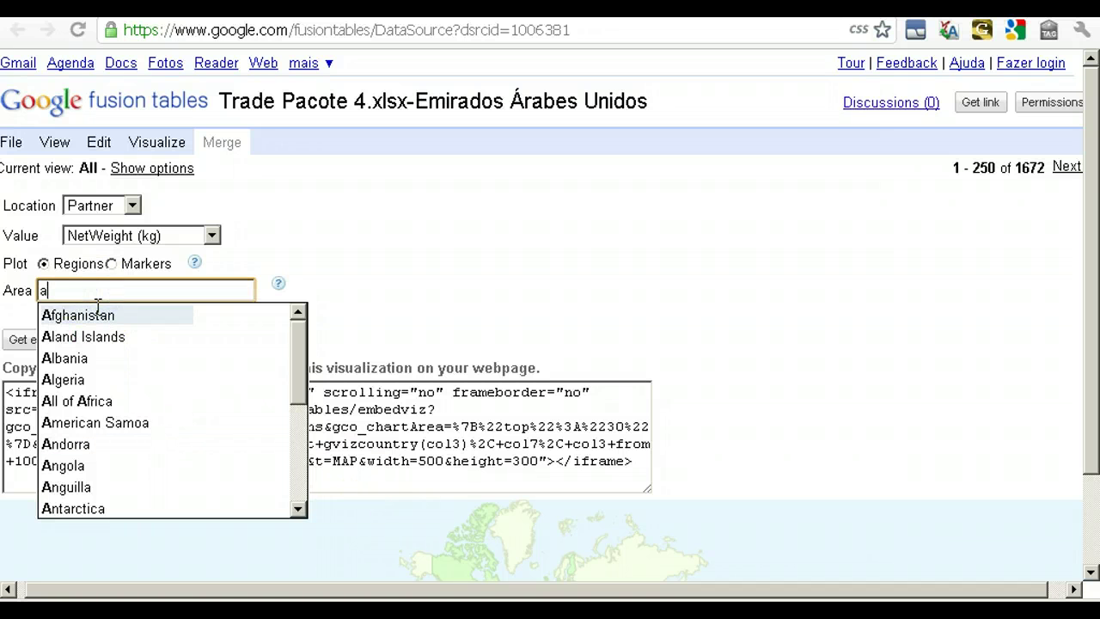
pyautogui.write('mer')
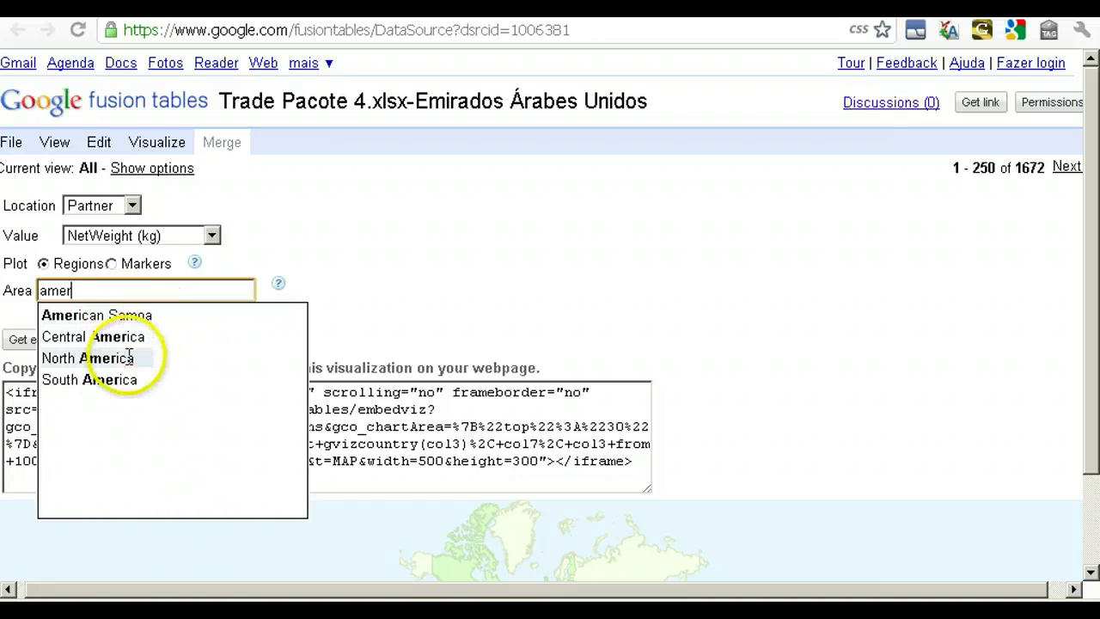
pyautogui.click(95, 380)
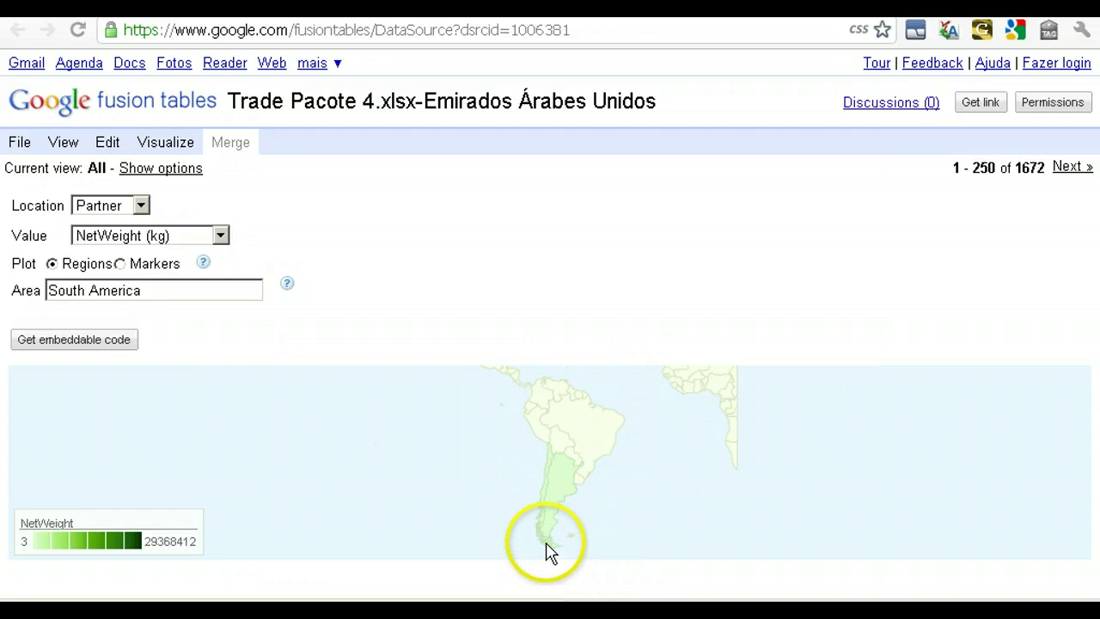
pyautogui.moveTo(549, 547)
pyautogui.moveTo(552, 515)
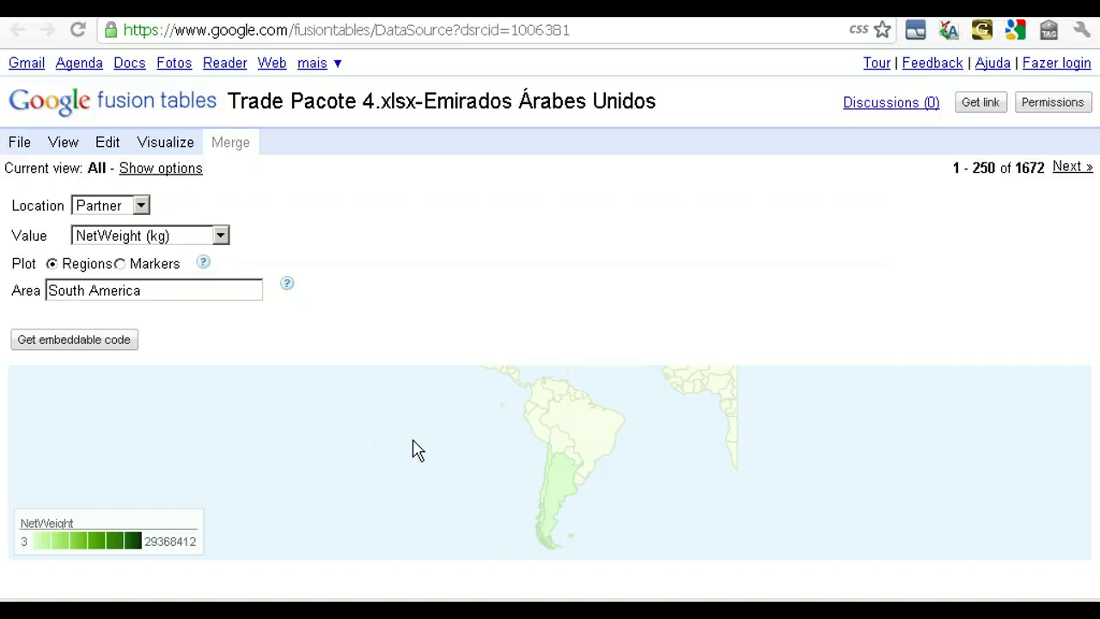
pyautogui.click(177, 148)
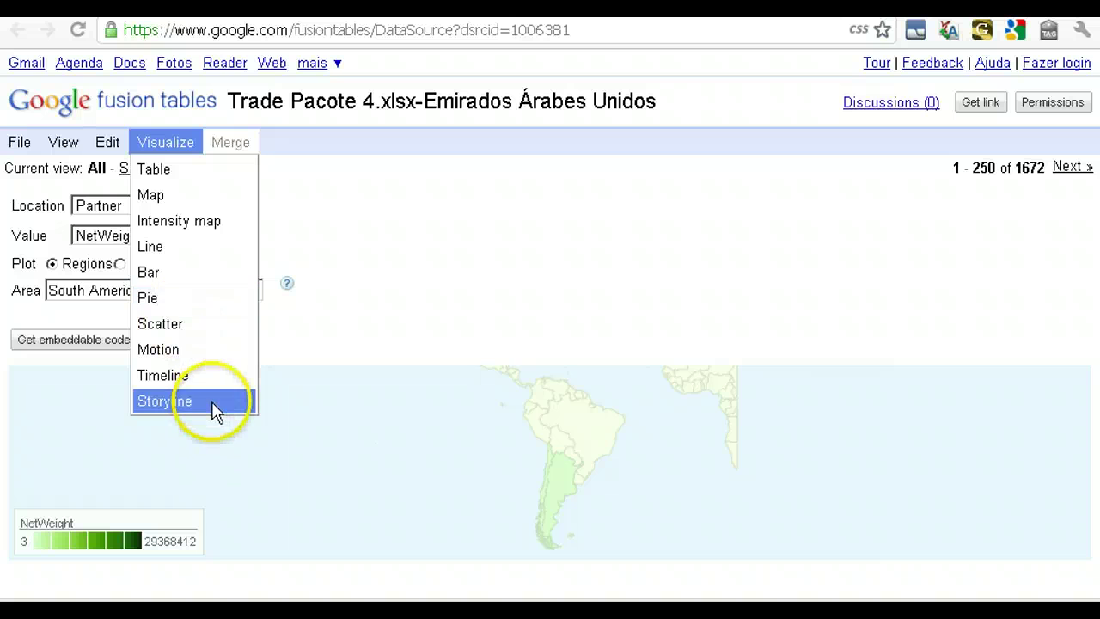
pyautogui.click(184, 142)
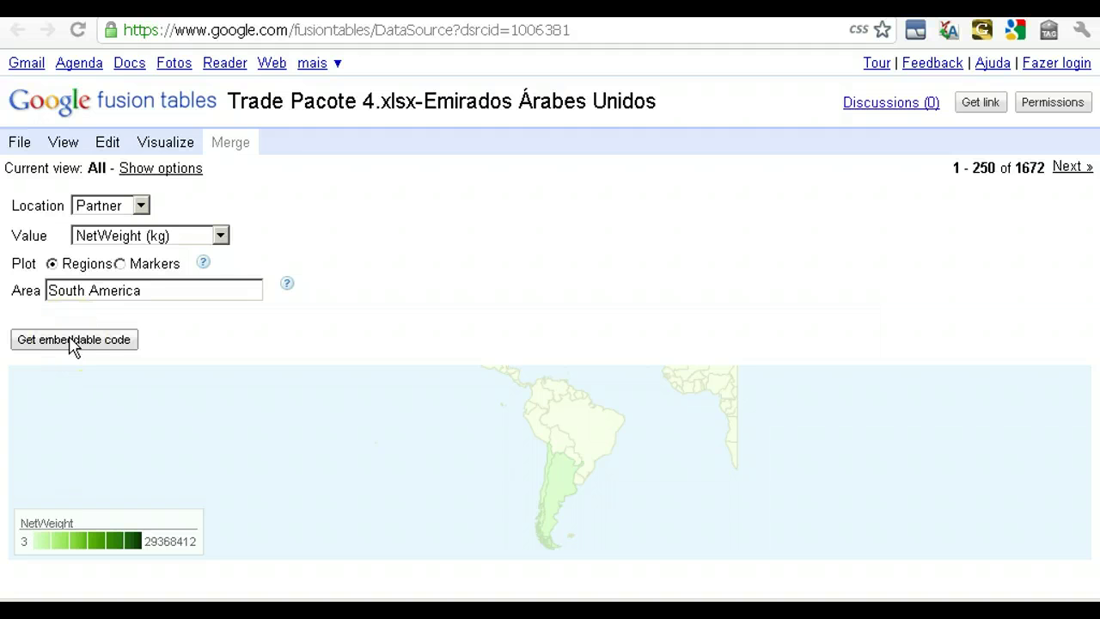
pyautogui.click(107, 346)
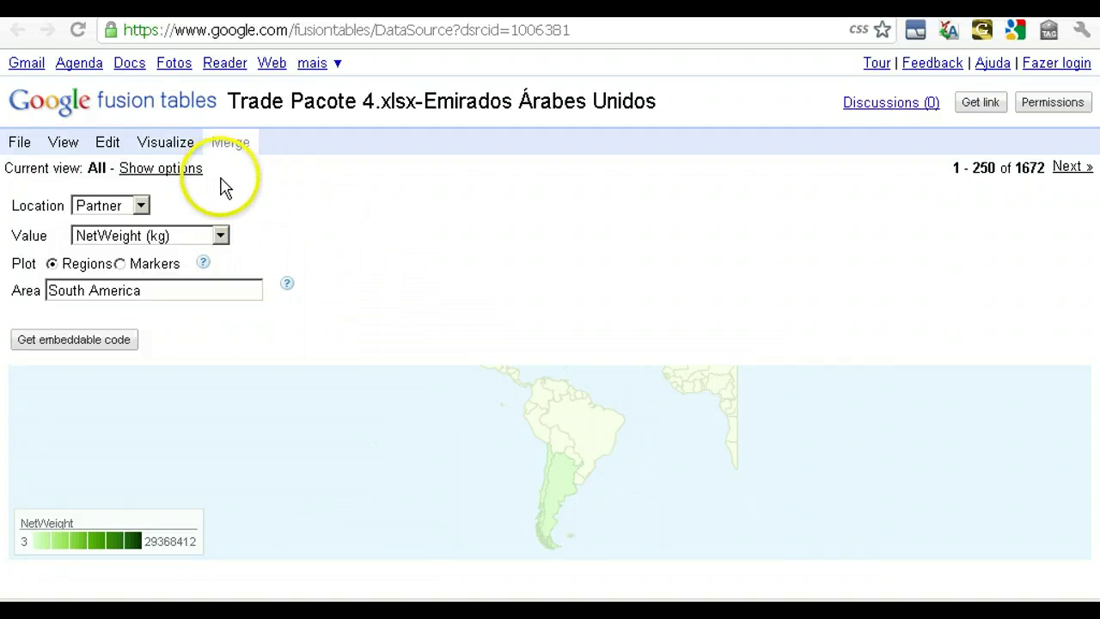
# Filter the intensity map's data to rows where Period = 2008
pyautogui.click(107, 144)
pyautogui.click(67, 144)
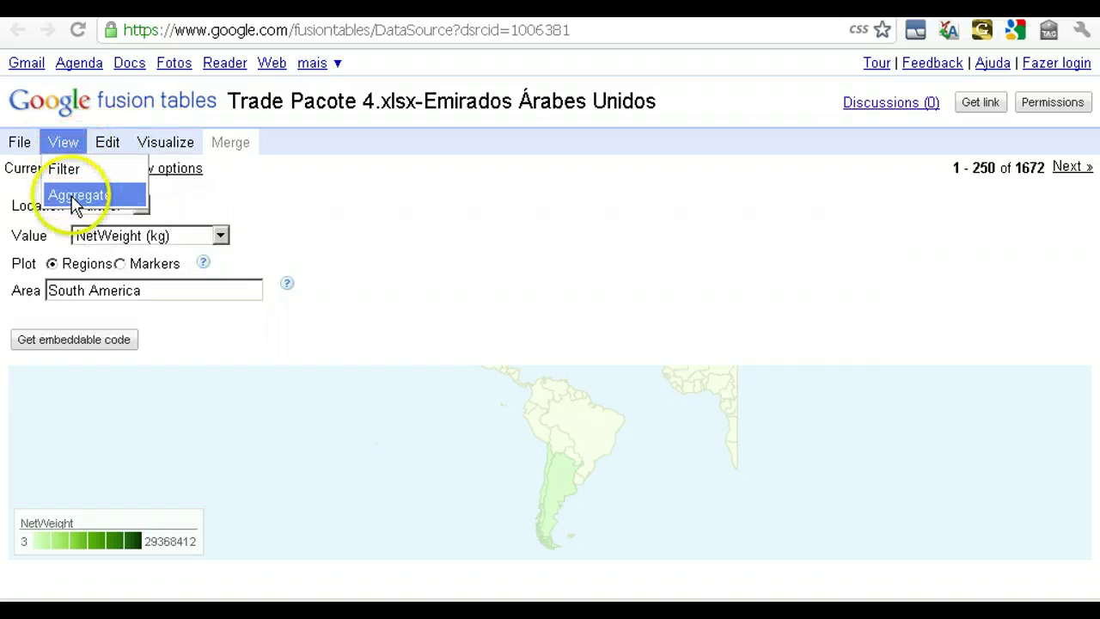
pyautogui.click(78, 172)
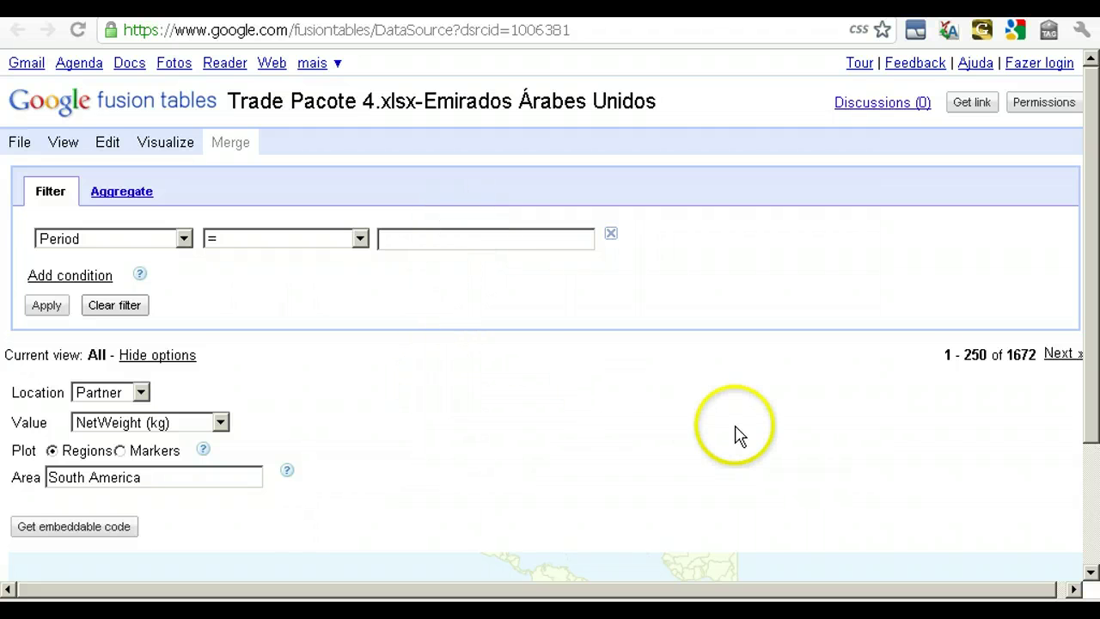
pyautogui.scroll(-3, 735, 430)
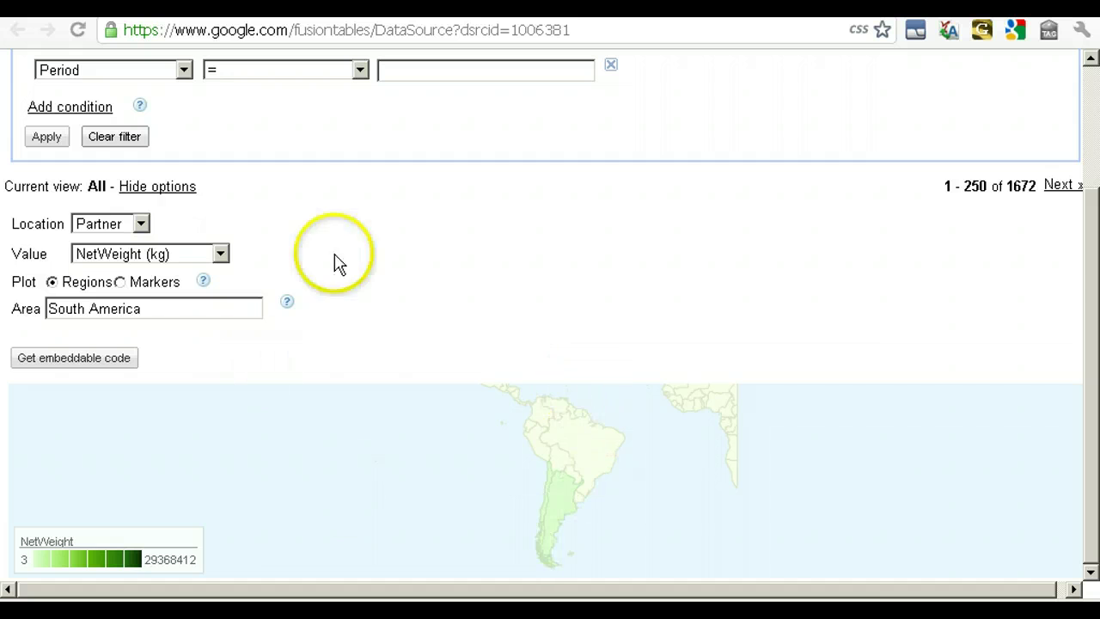
pyautogui.scroll(1, 411, 331)
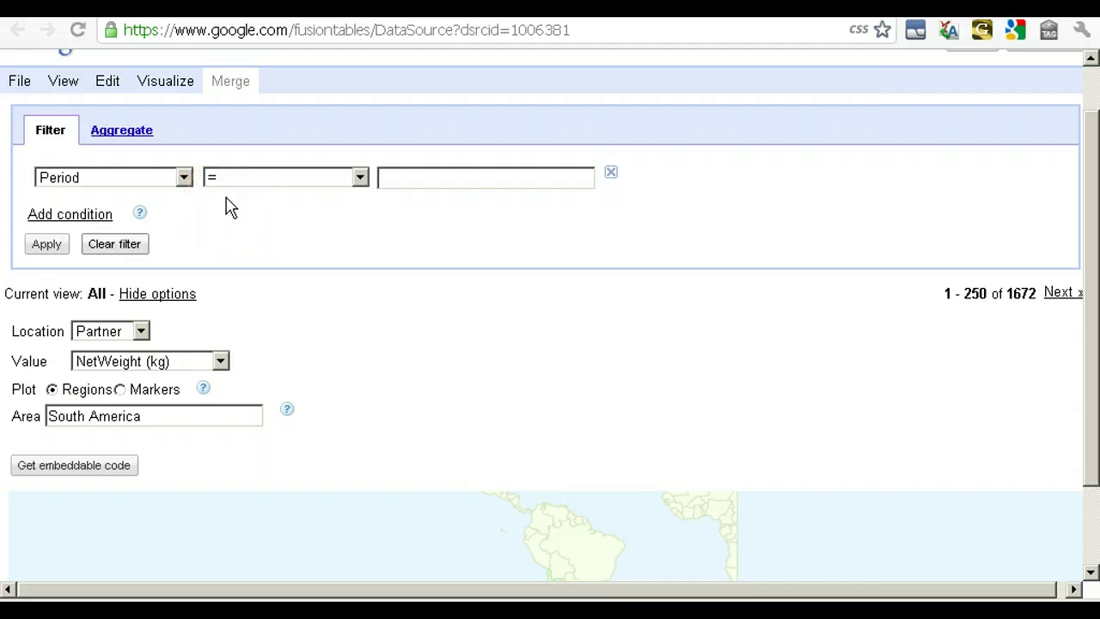
pyautogui.click(447, 178)
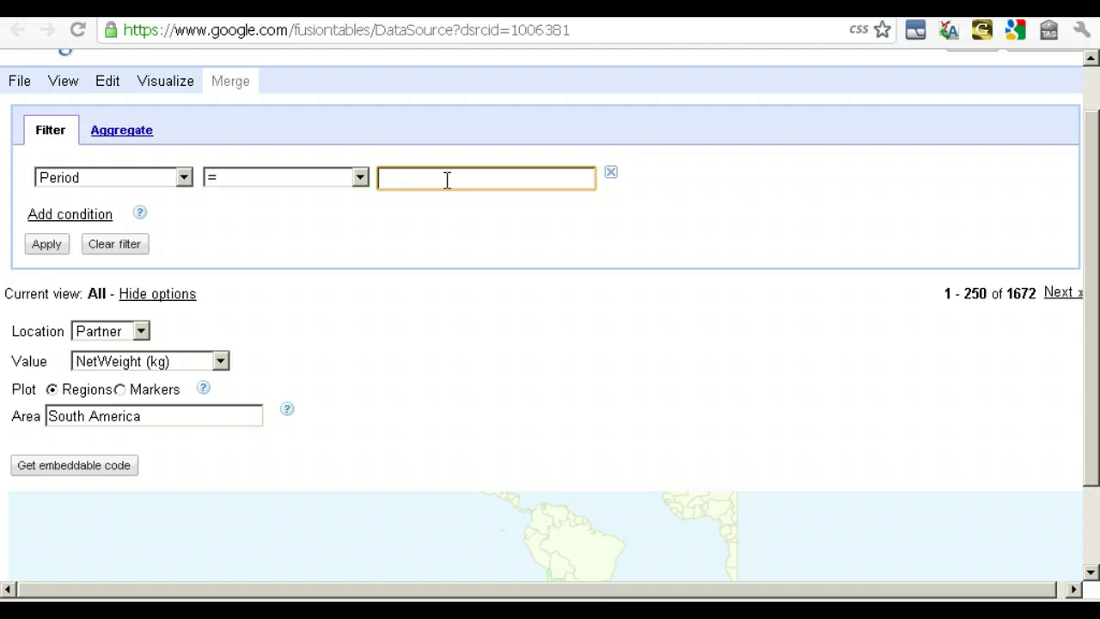
pyautogui.write('2')
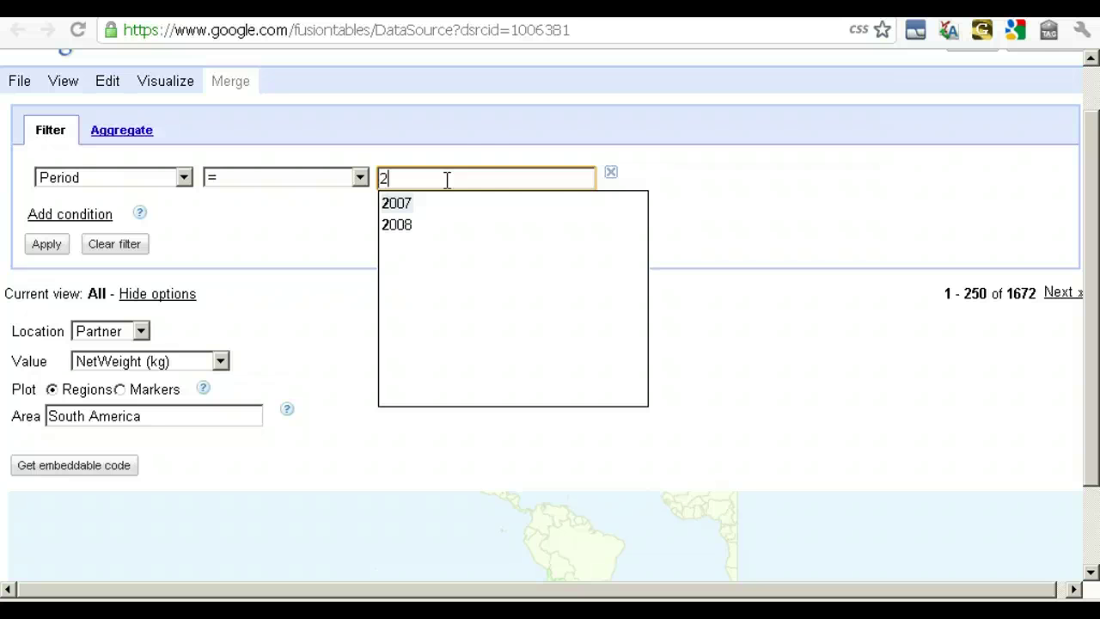
pyautogui.click(401, 226)
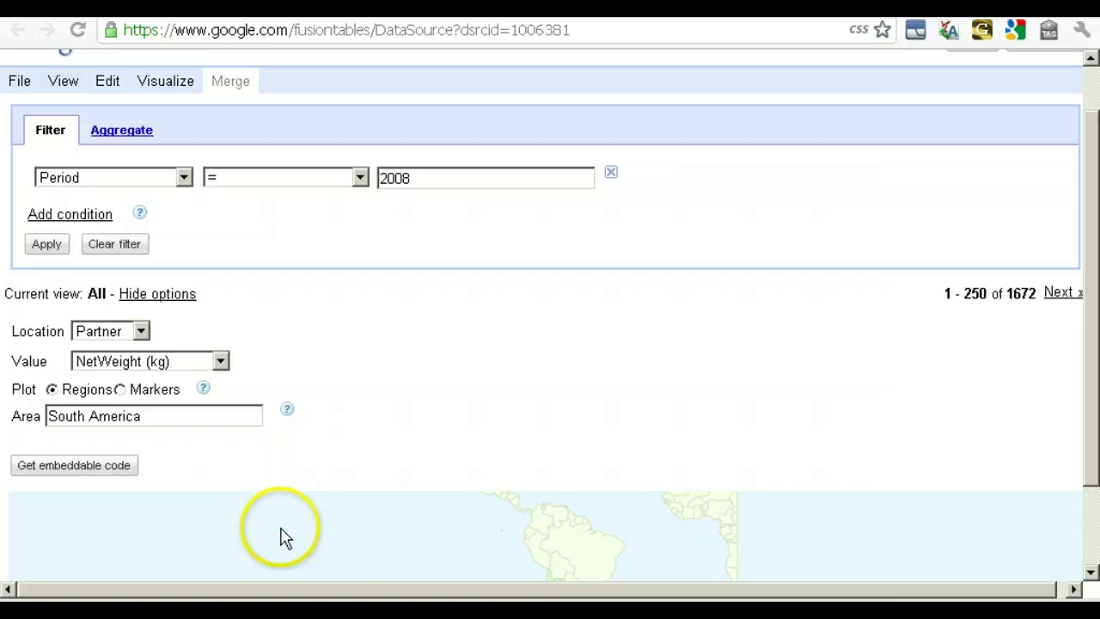
pyautogui.click(46, 245)
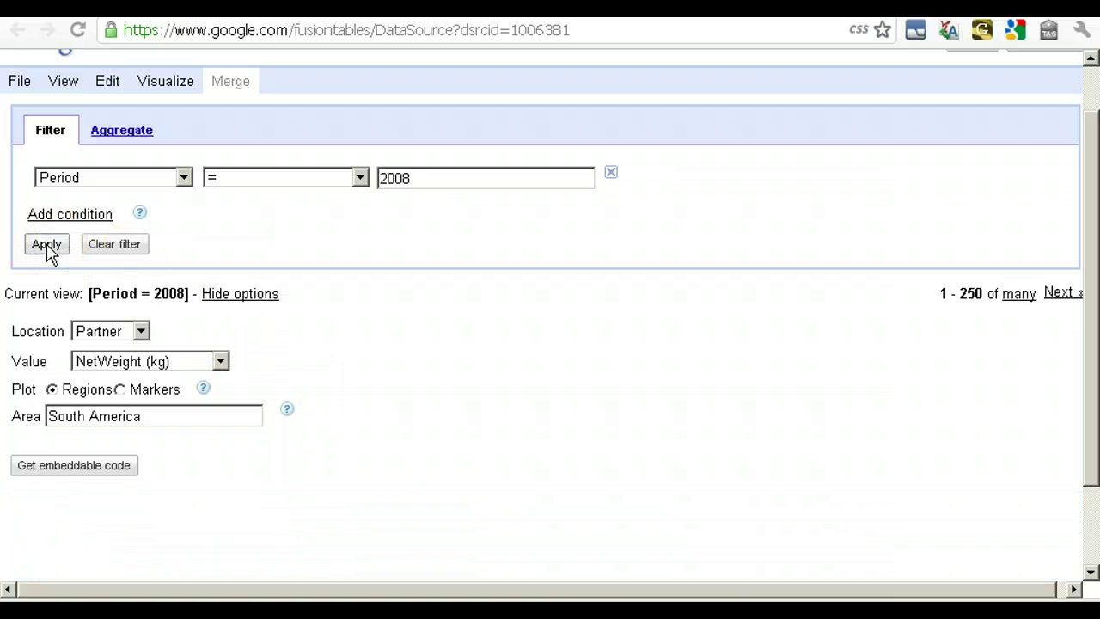
# Inspect the 2008 net weights of the South American countries on the intensity map
pyautogui.scroll(-2, 481, 382)
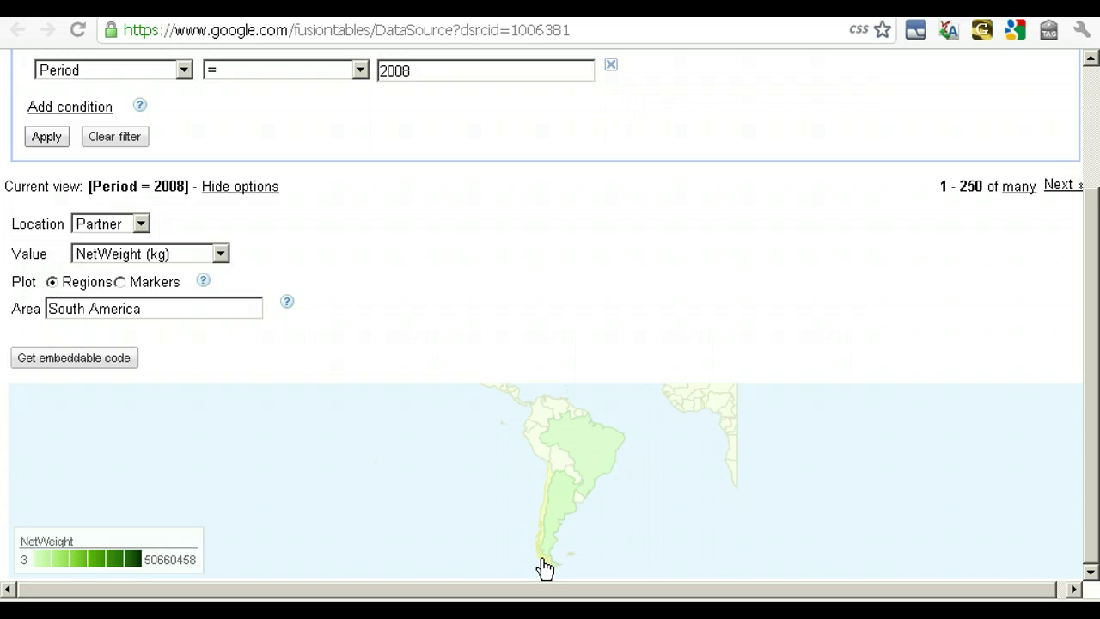
pyautogui.click(549, 559)
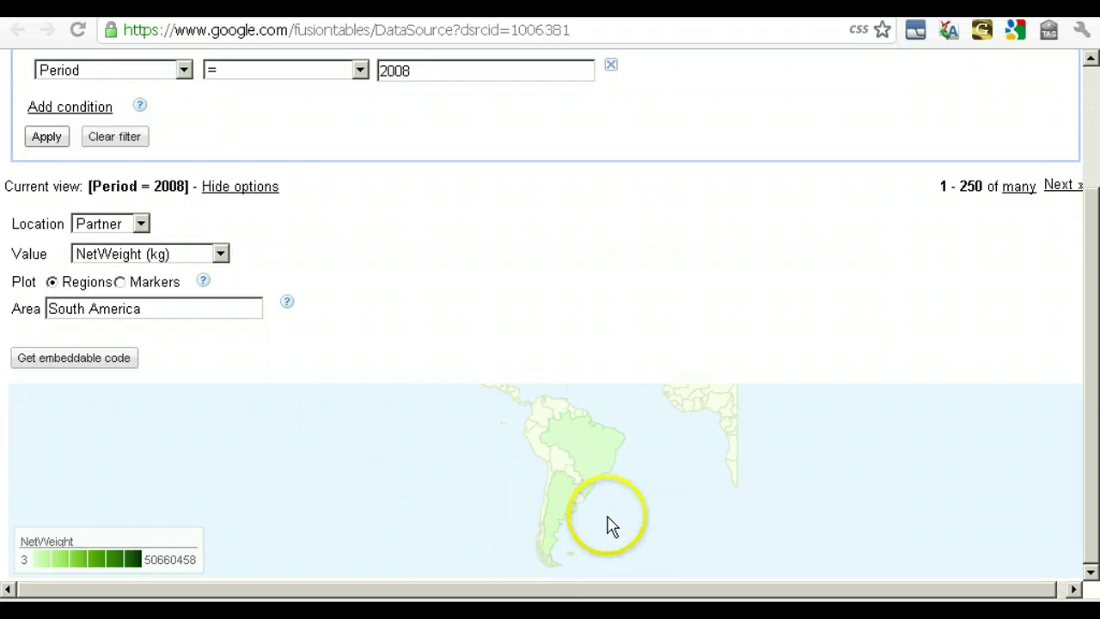
pyautogui.moveTo(594, 508)
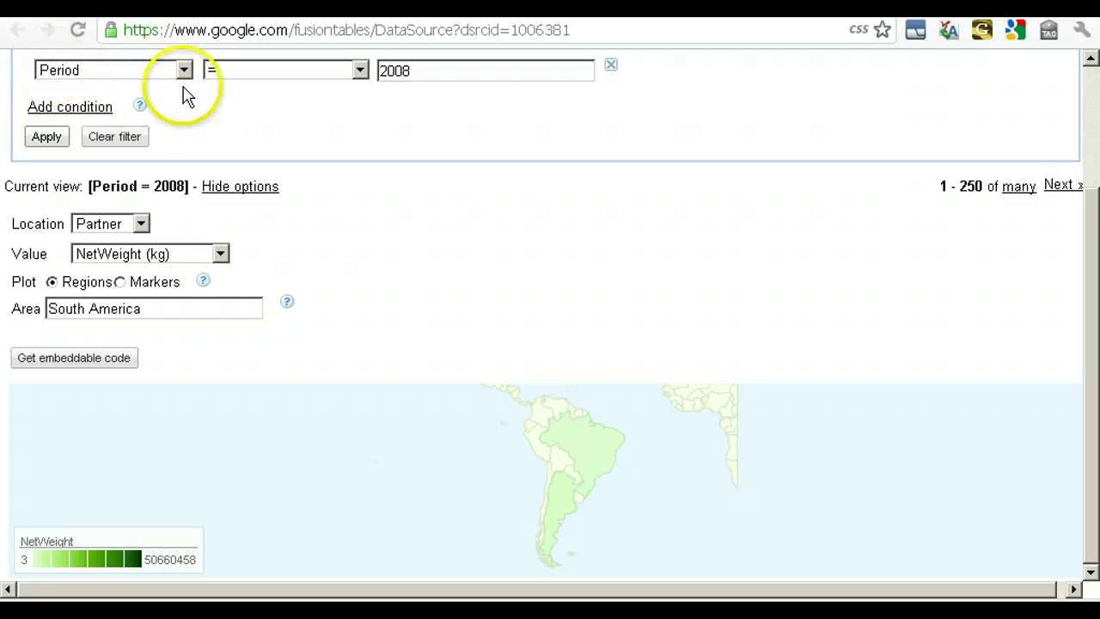
# Add a second filter condition where Produto contains "Iogurte e creme de leite"
pyautogui.scroll(3, 232, 121)
pyautogui.click(86, 221)
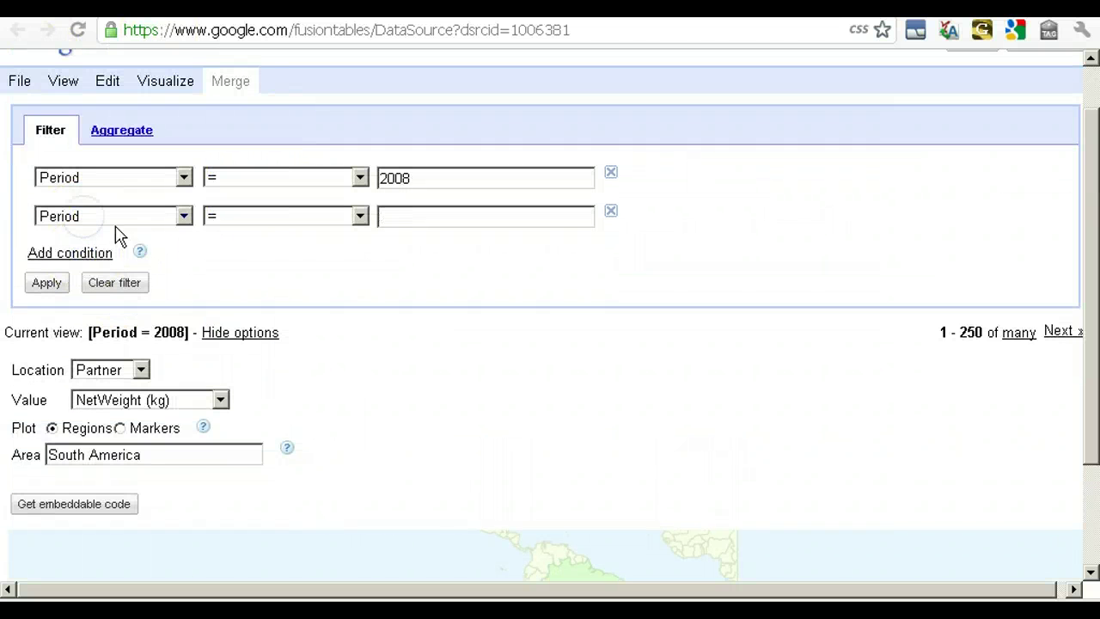
pyautogui.click(182, 218)
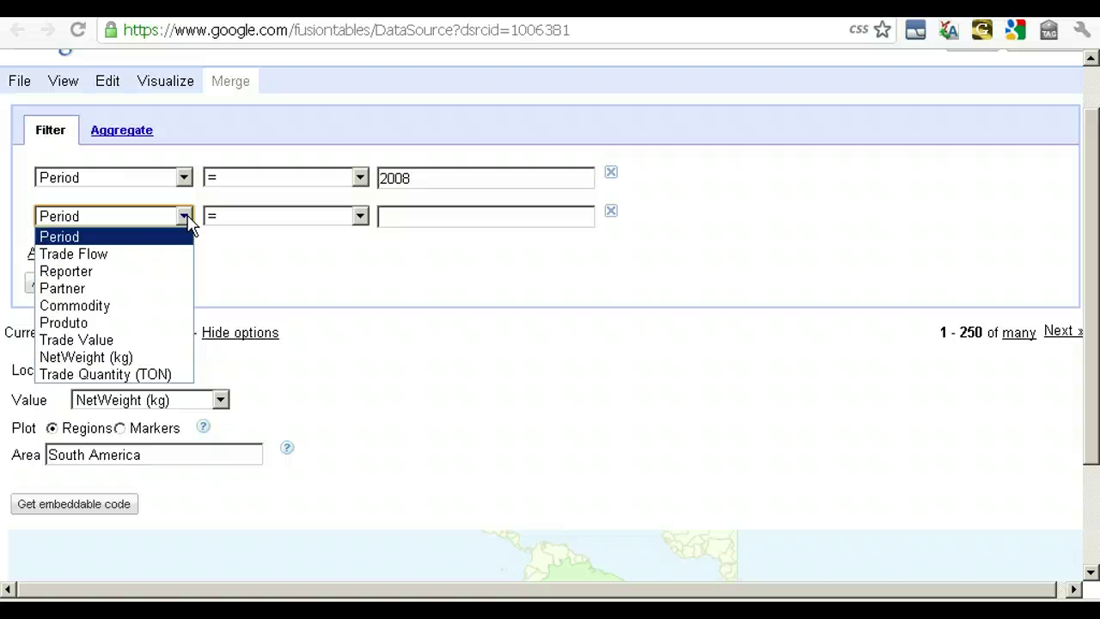
pyautogui.click(175, 325)
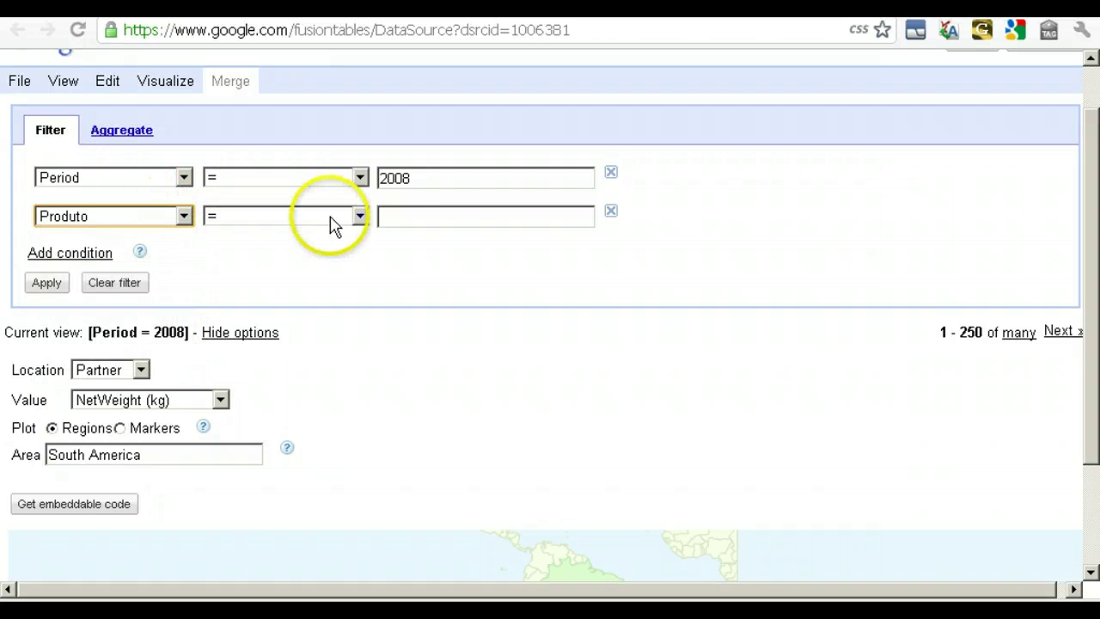
pyautogui.click(392, 220)
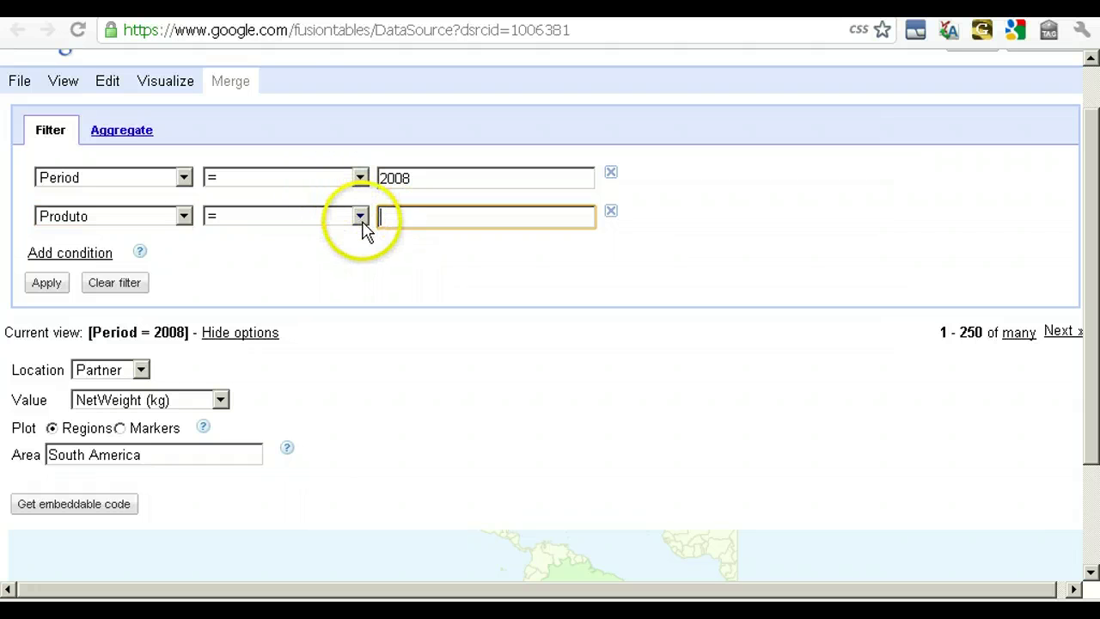
pyautogui.click(360, 219)
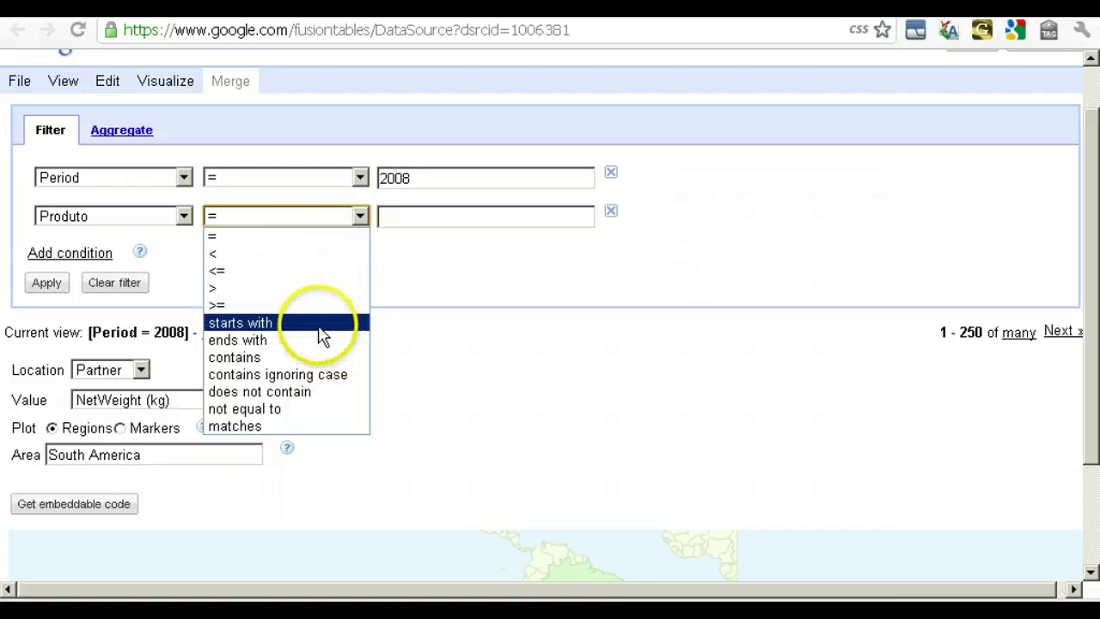
pyautogui.click(252, 358)
pyautogui.click(400, 218)
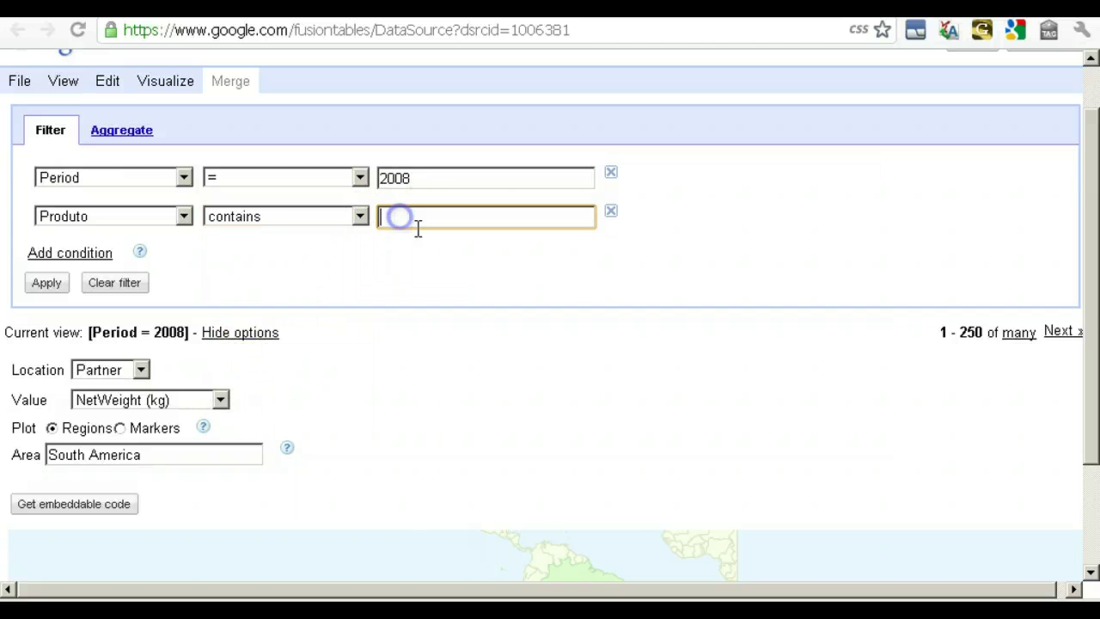
pyautogui.write('leite')
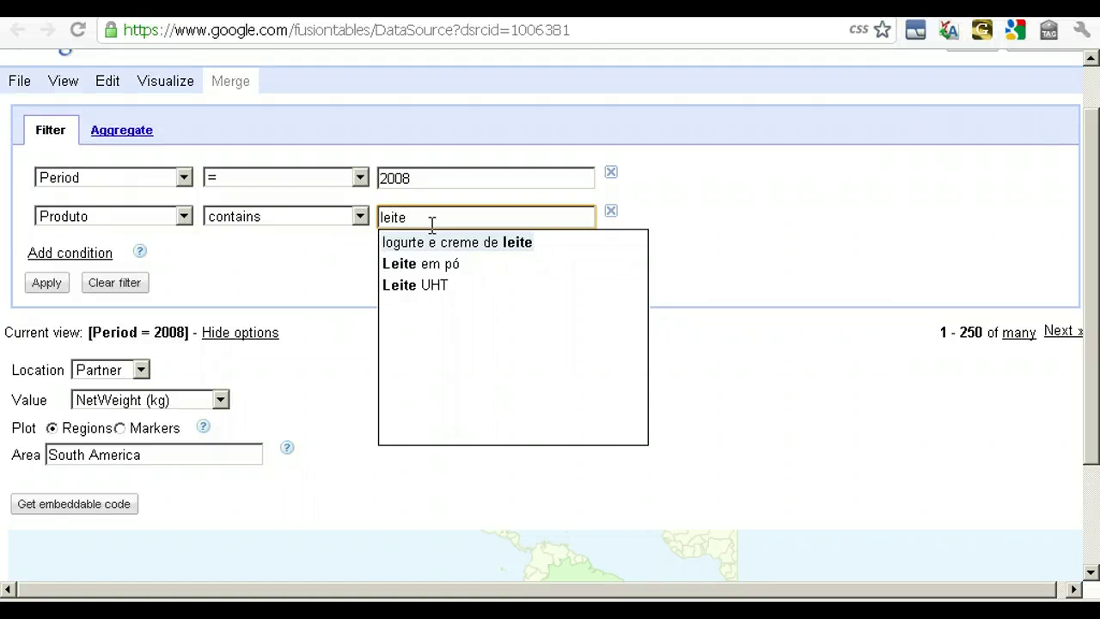
pyautogui.press('Return')
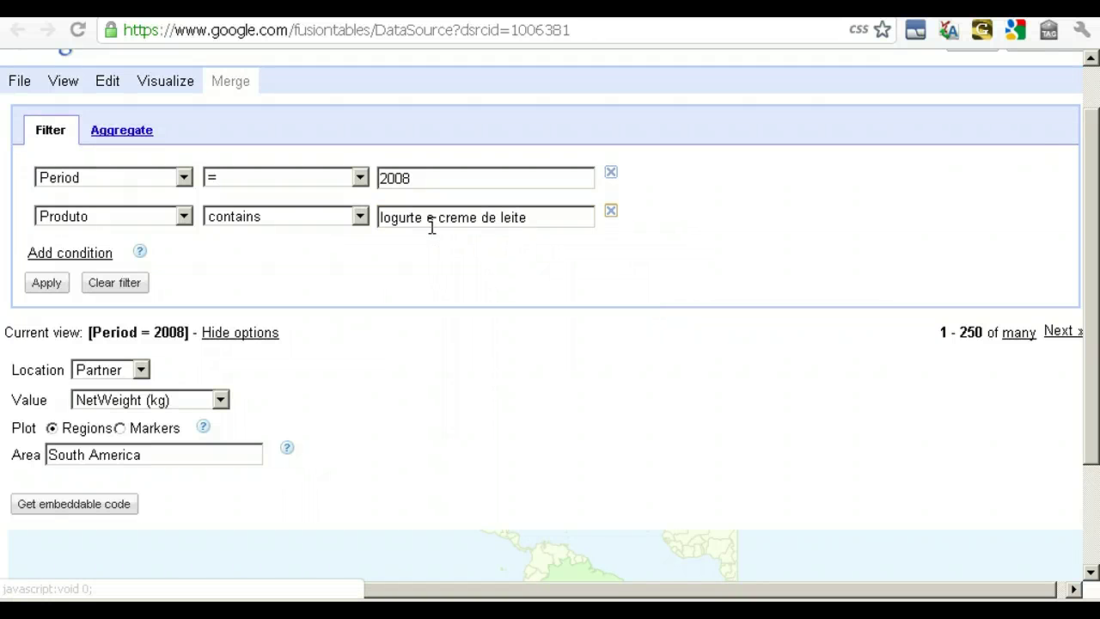
# Try to replace the Produto condition's value with just "leite"
pyautogui.moveTo(527, 216); pyautogui.dragTo(353, 214)
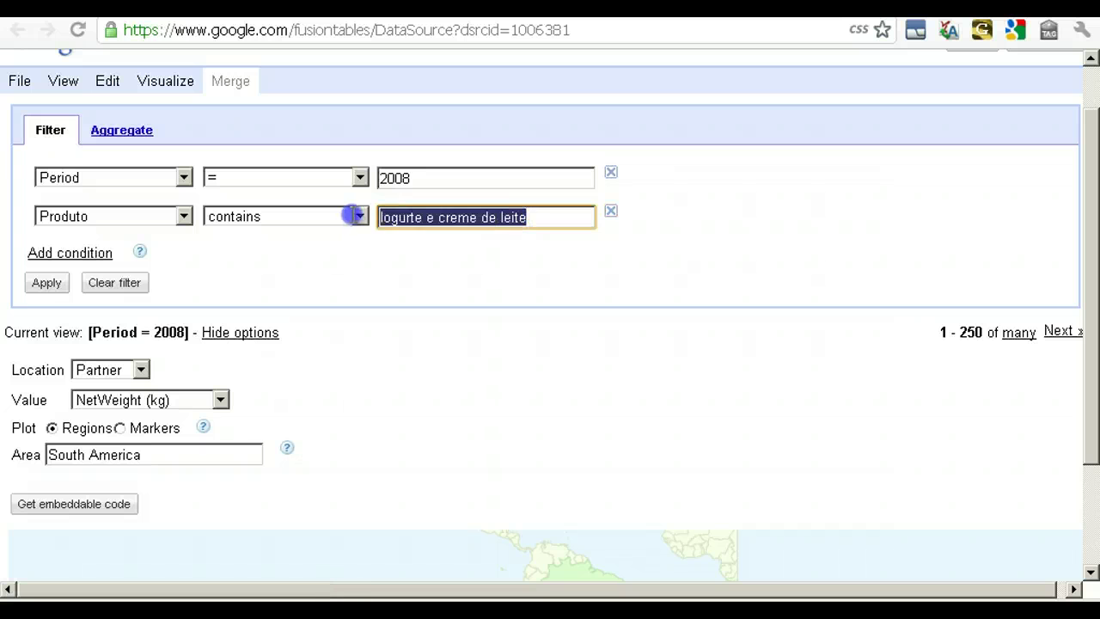
pyautogui.write('leite')
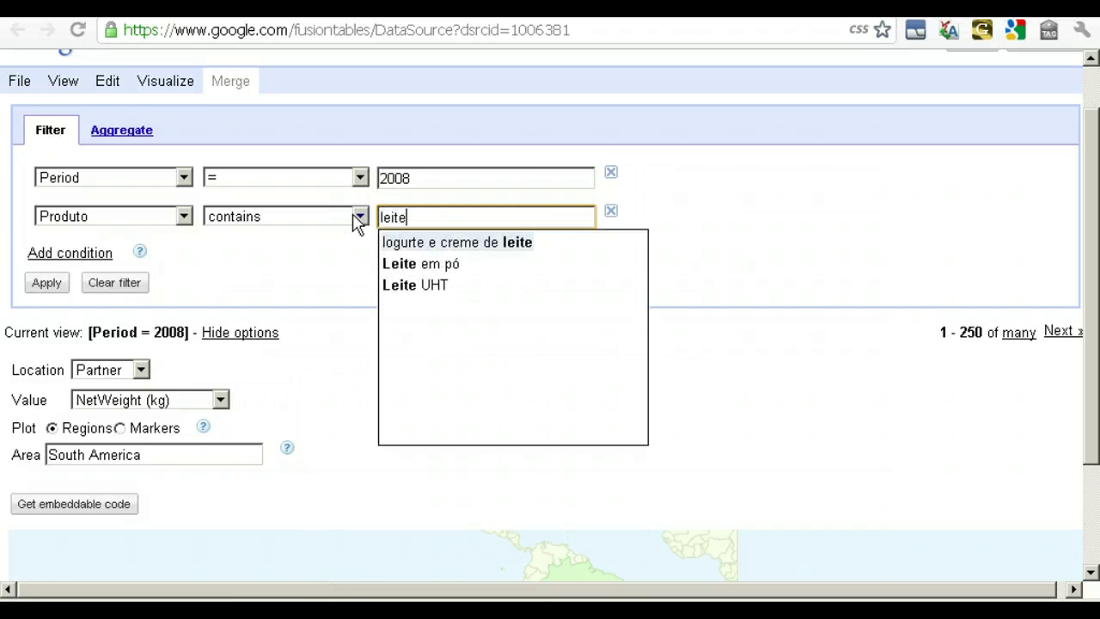
pyautogui.press('Return')
# Change the Produto condition's operator to = and apply both filter conditions to the map
pyautogui.click(551, 218)
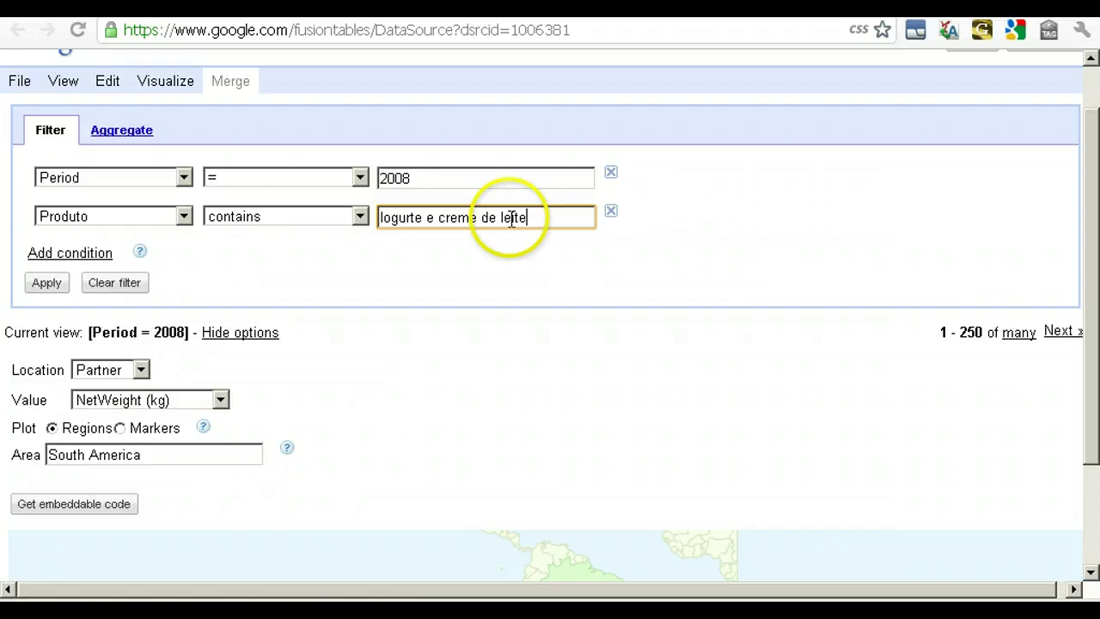
pyautogui.click(363, 222)
pyautogui.click(323, 230)
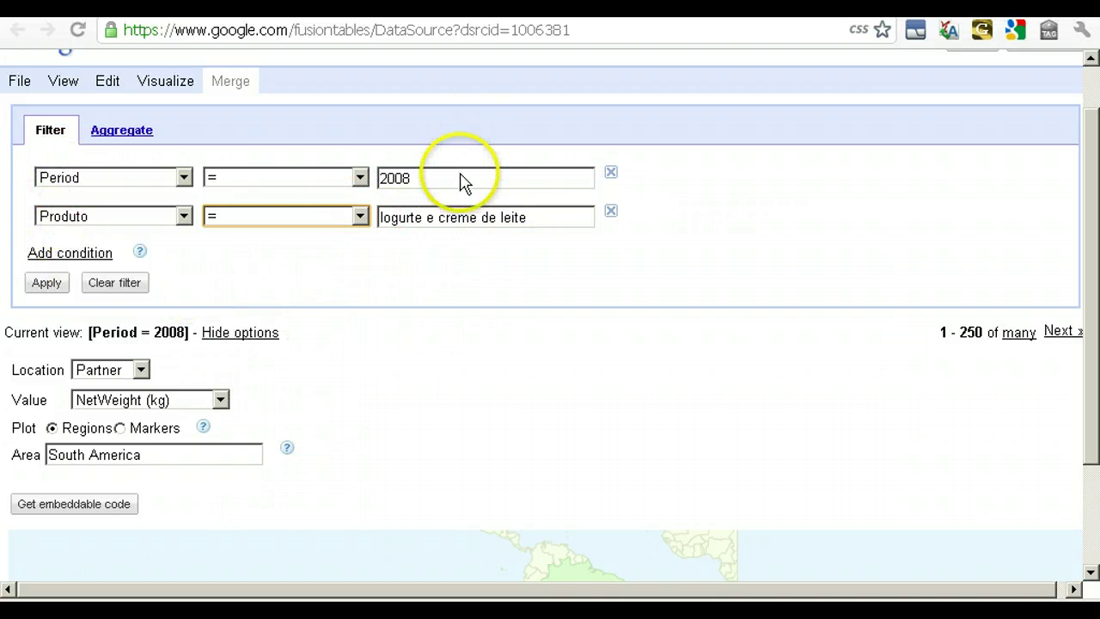
pyautogui.click(48, 283)
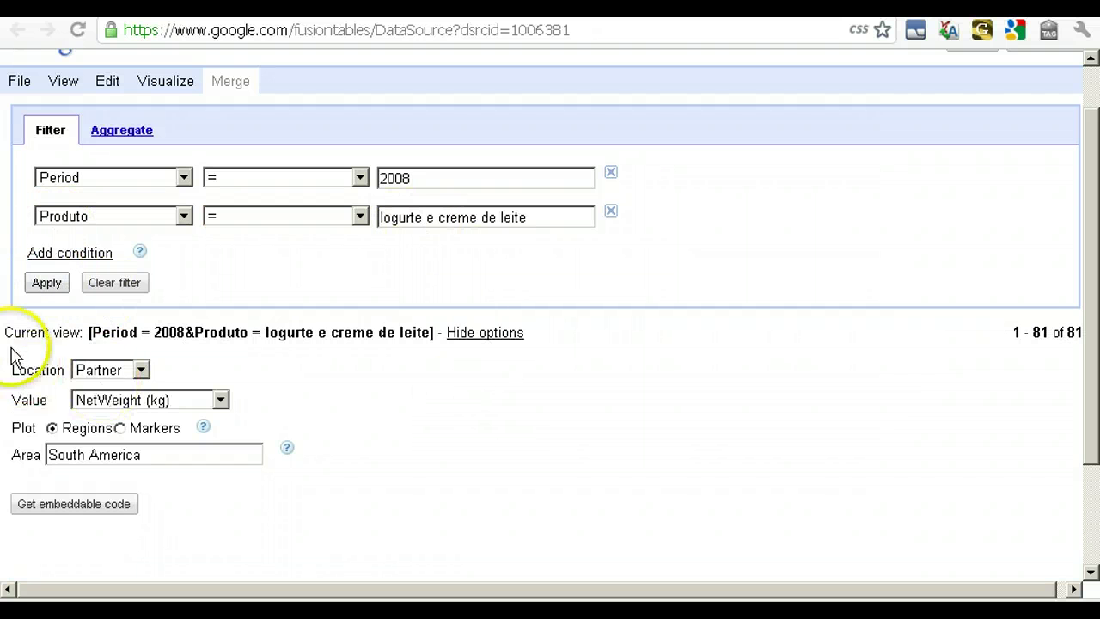
# Review the current view's filter description and examine the filtered South America map
pyautogui.moveTo(254, 332); pyautogui.dragTo(534, 332)
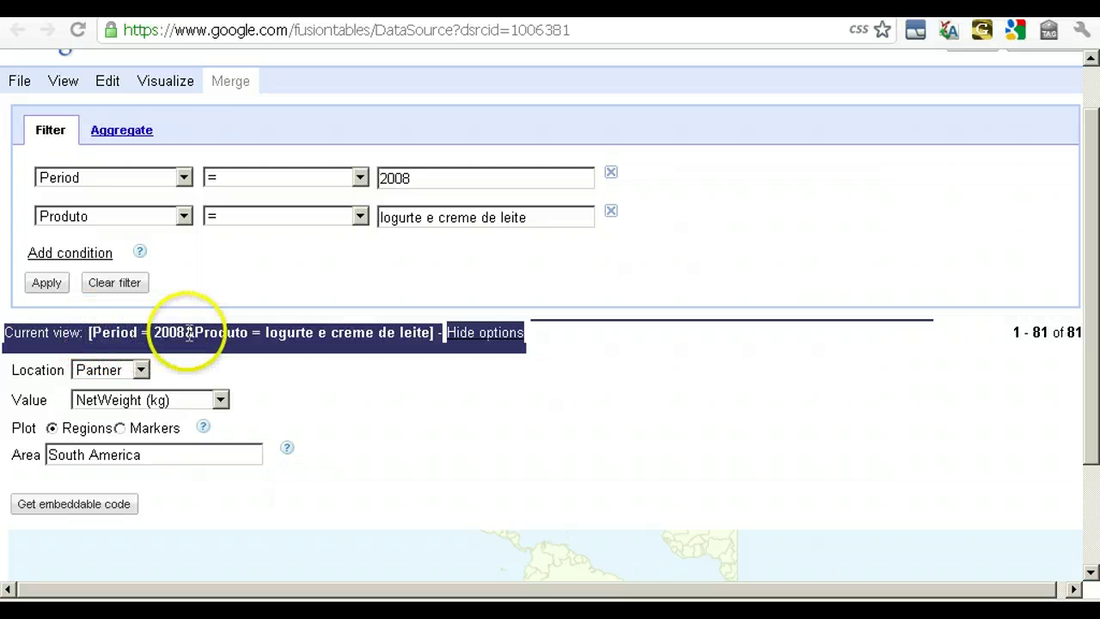
pyautogui.click(462, 394)
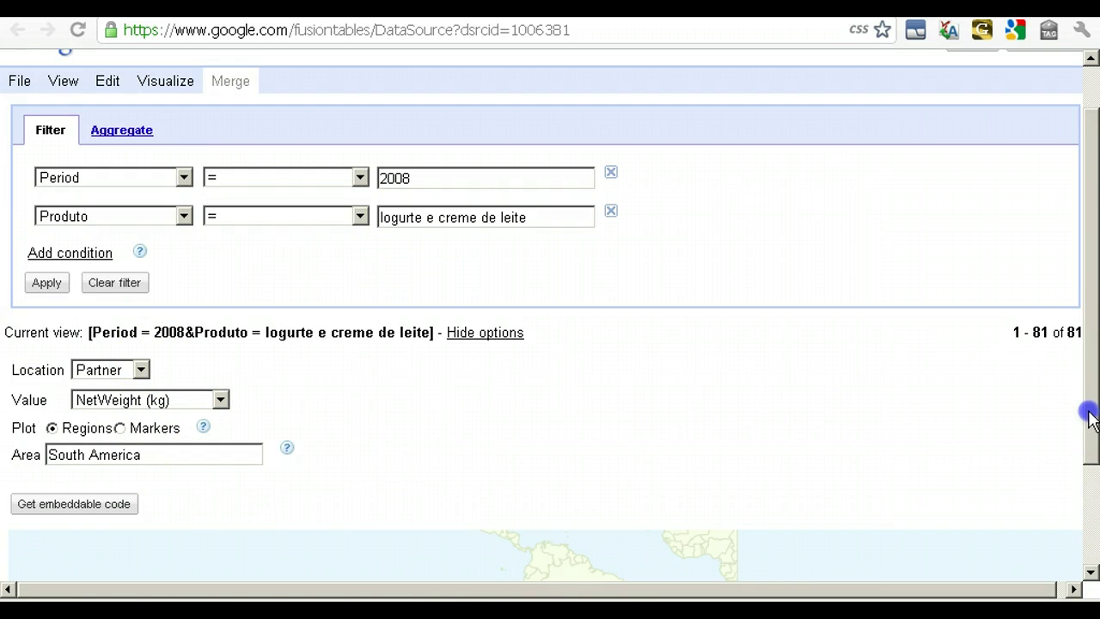
pyautogui.moveTo(1089, 417); pyautogui.dragTo(1092, 565)
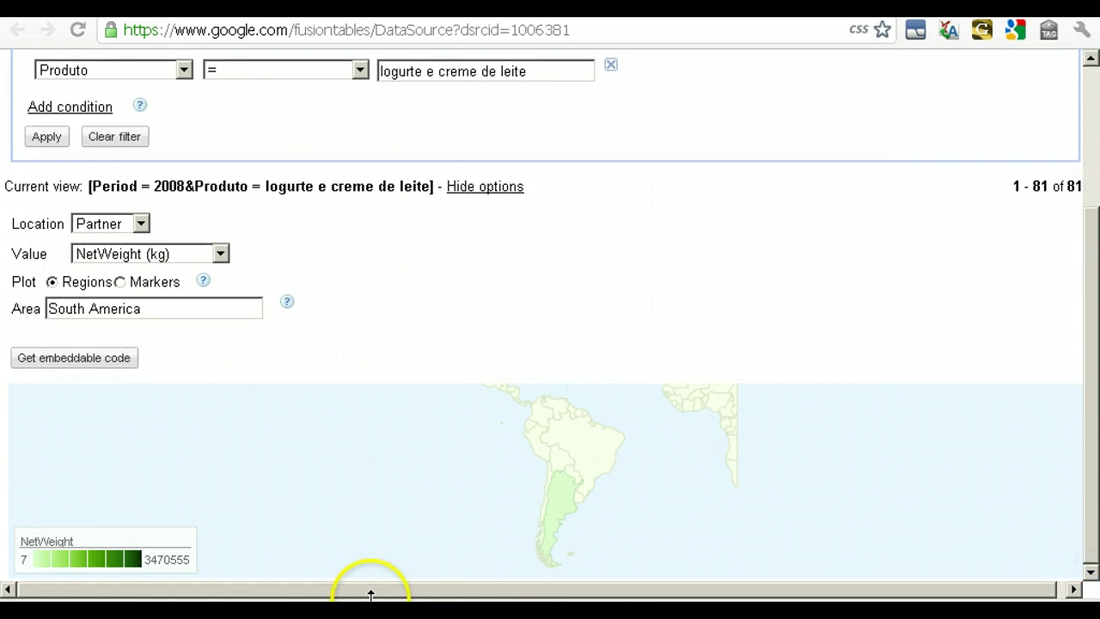
pyautogui.moveTo(557, 516)
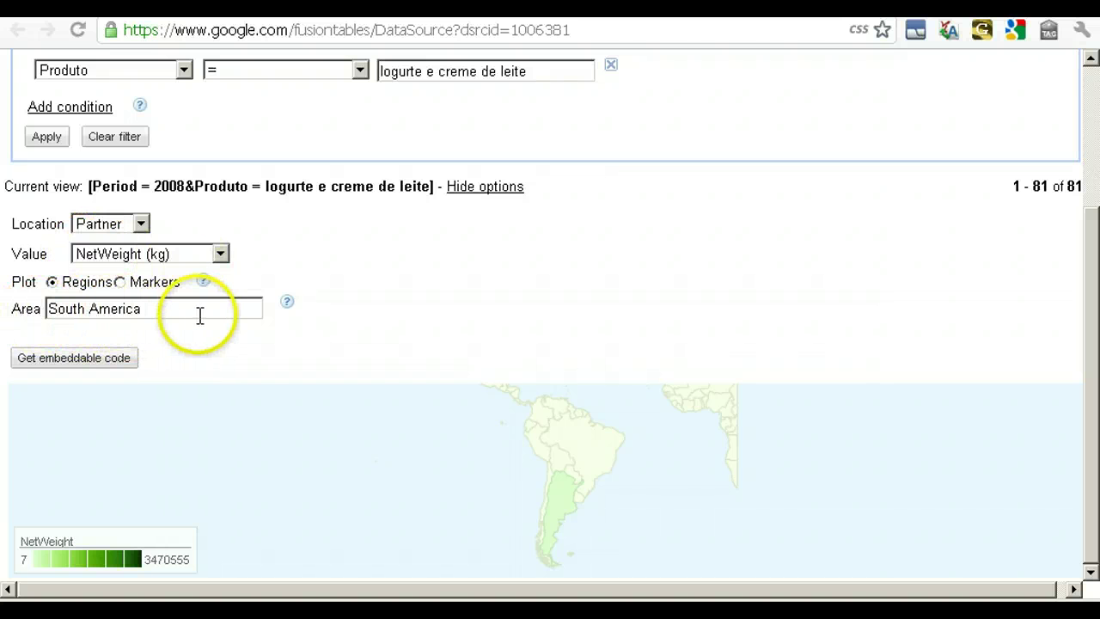
pyautogui.click(594, 453)
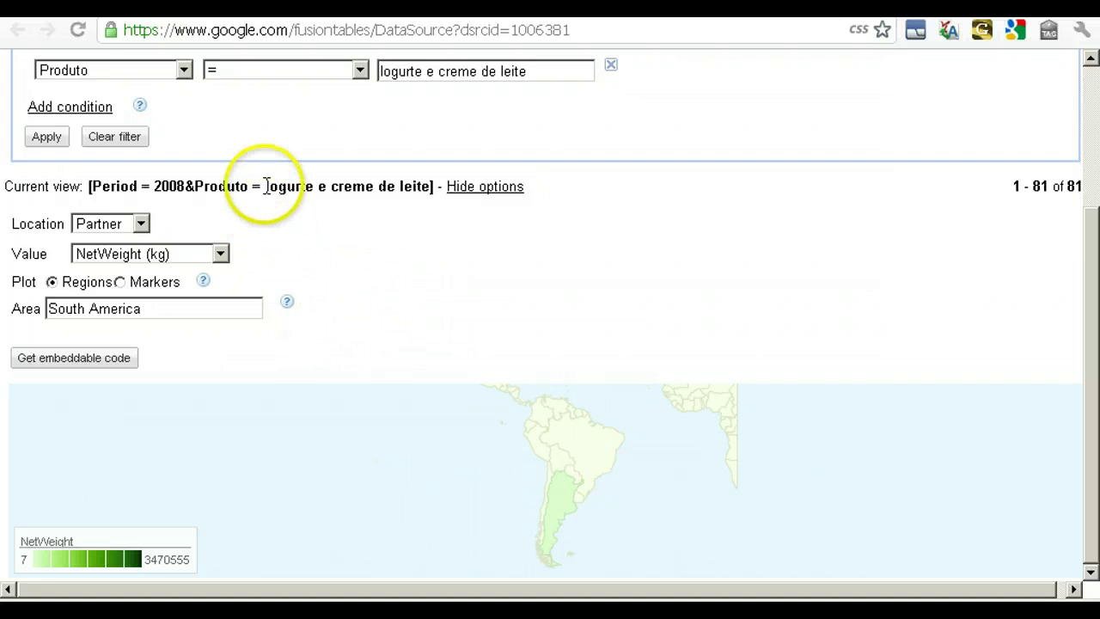
pyautogui.scroll(3, 511, 342)
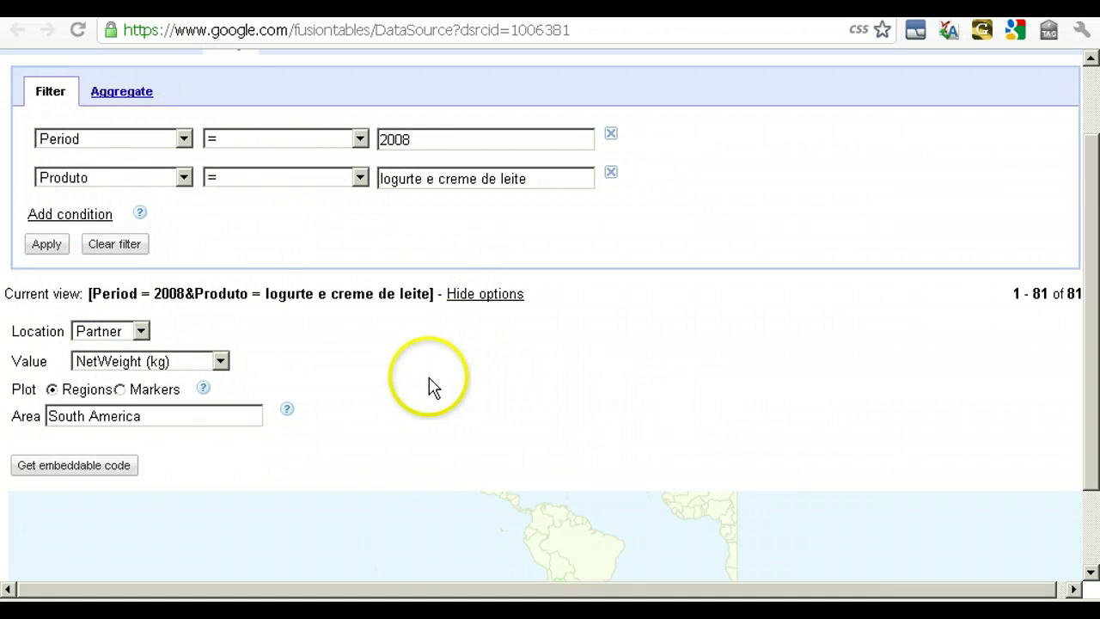
pyautogui.scroll(-3, 430, 386)
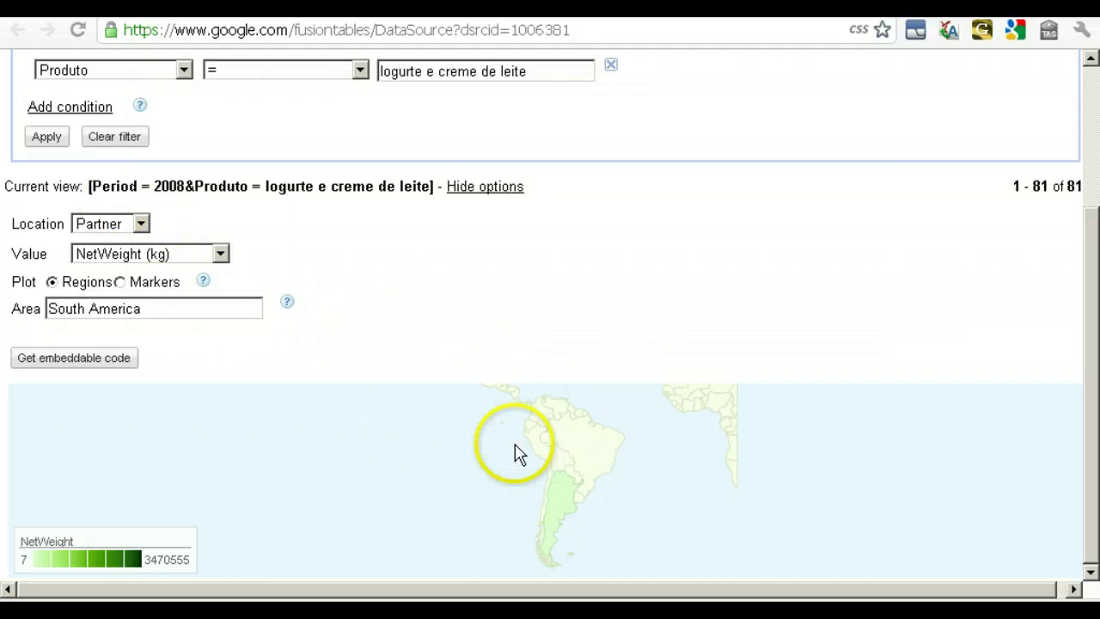
pyautogui.scroll(5, 482, 418)
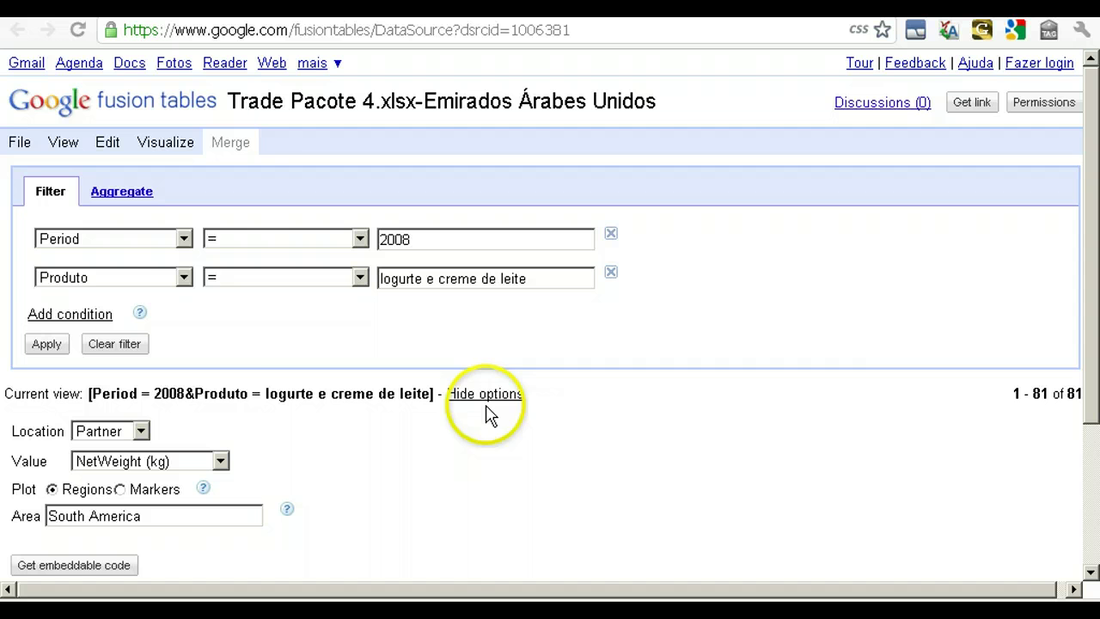
pyautogui.click(179, 150)
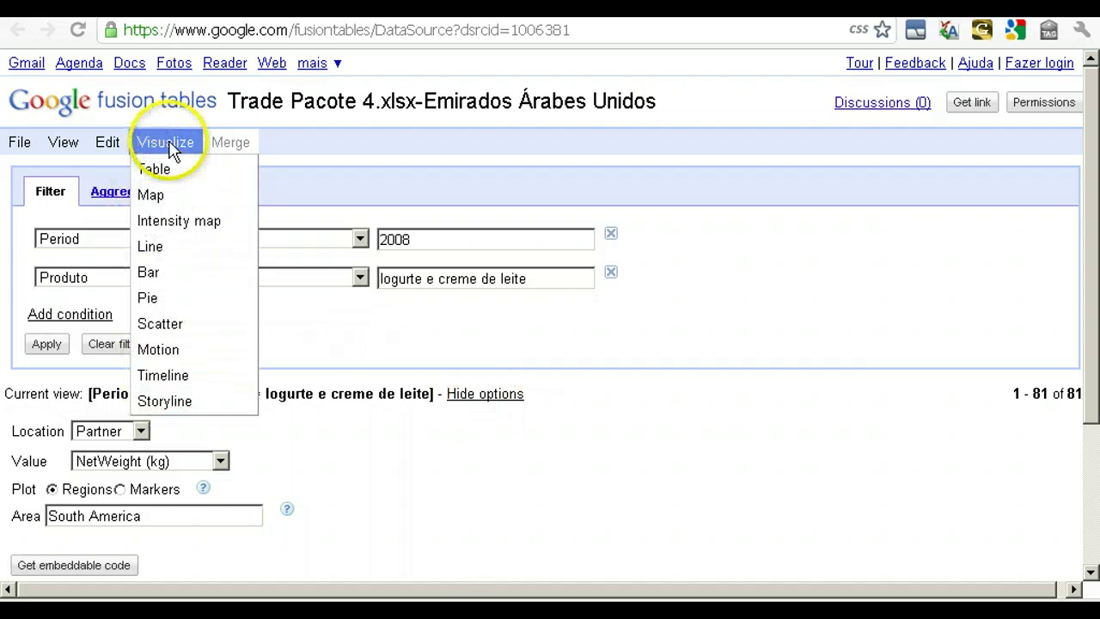
pyautogui.click(176, 143)
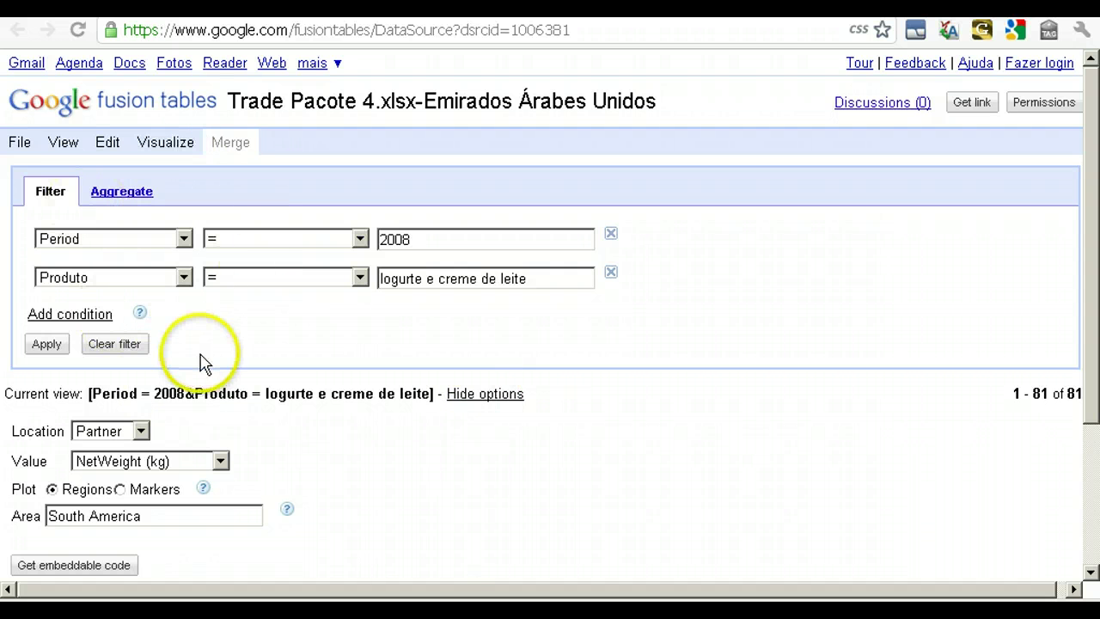
pyautogui.scroll(-5, 474, 511)
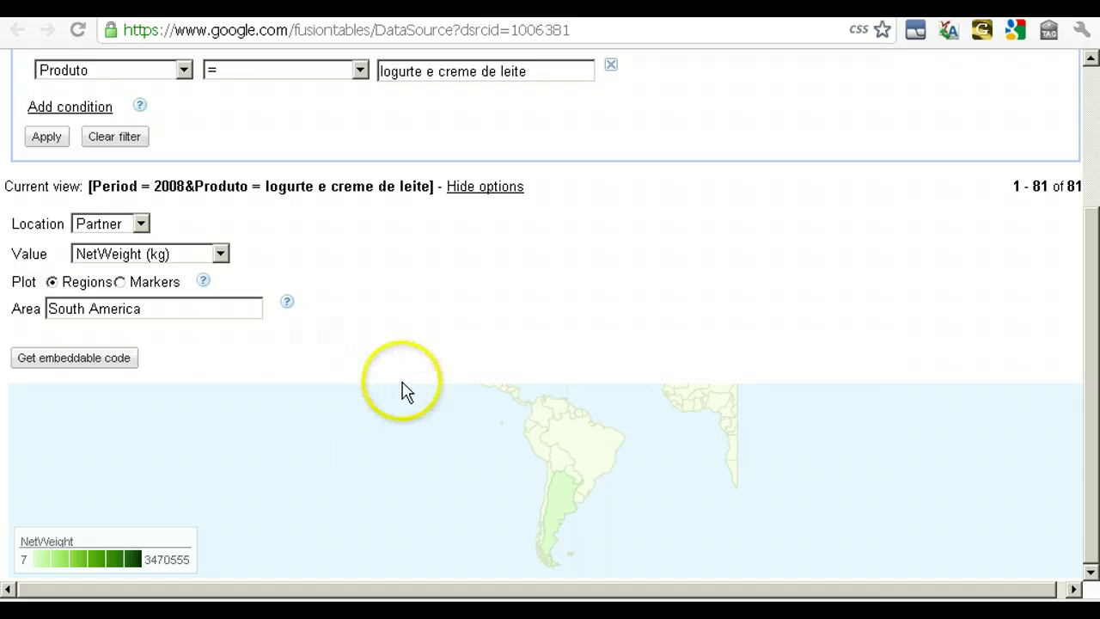
# Generate the embeddable HTML code for the filtered South America intensity map and look it over above the map
pyautogui.click(103, 361)
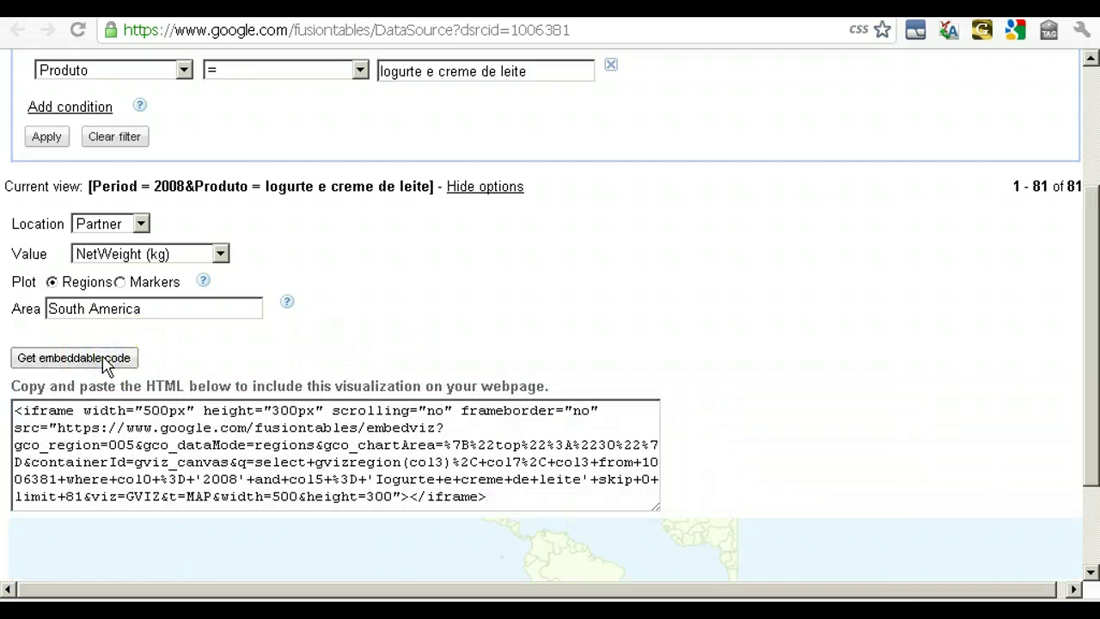
pyautogui.click(168, 462)
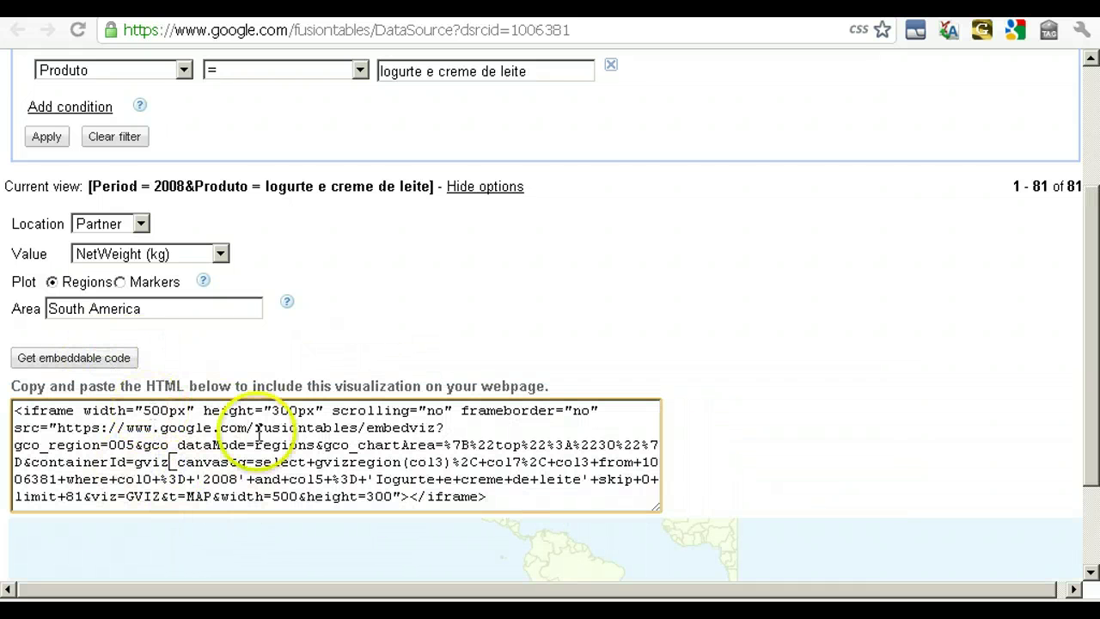
pyautogui.click(74, 358)
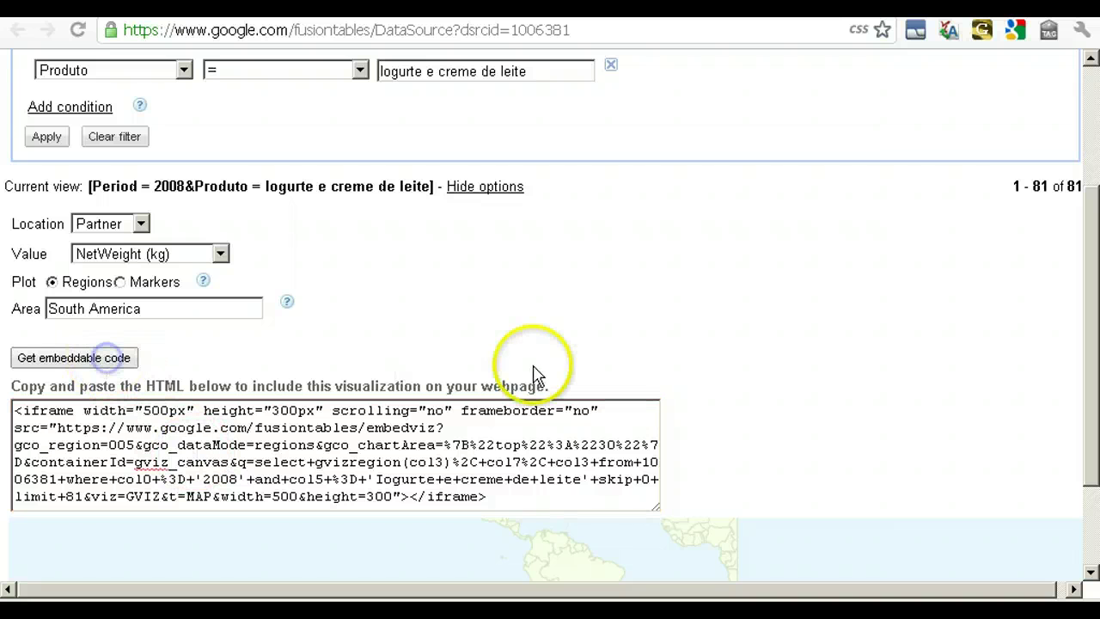
pyautogui.scroll(-3, 705, 337)
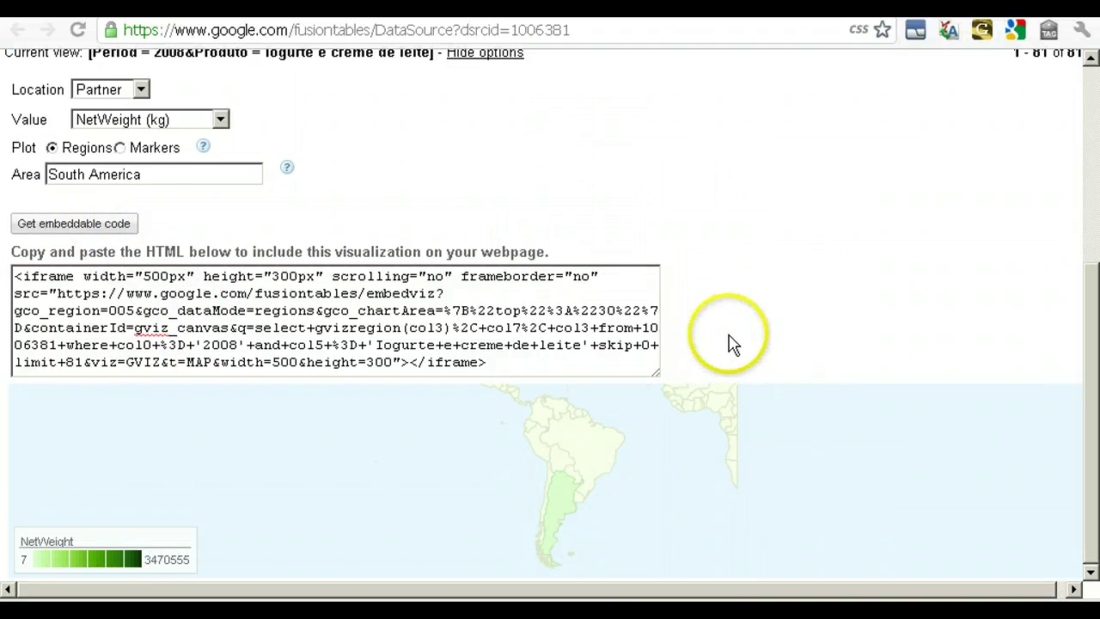
# Clear the Period and Produto filter conditions and open the aggregation settings
pyautogui.scroll(8, 728, 339)
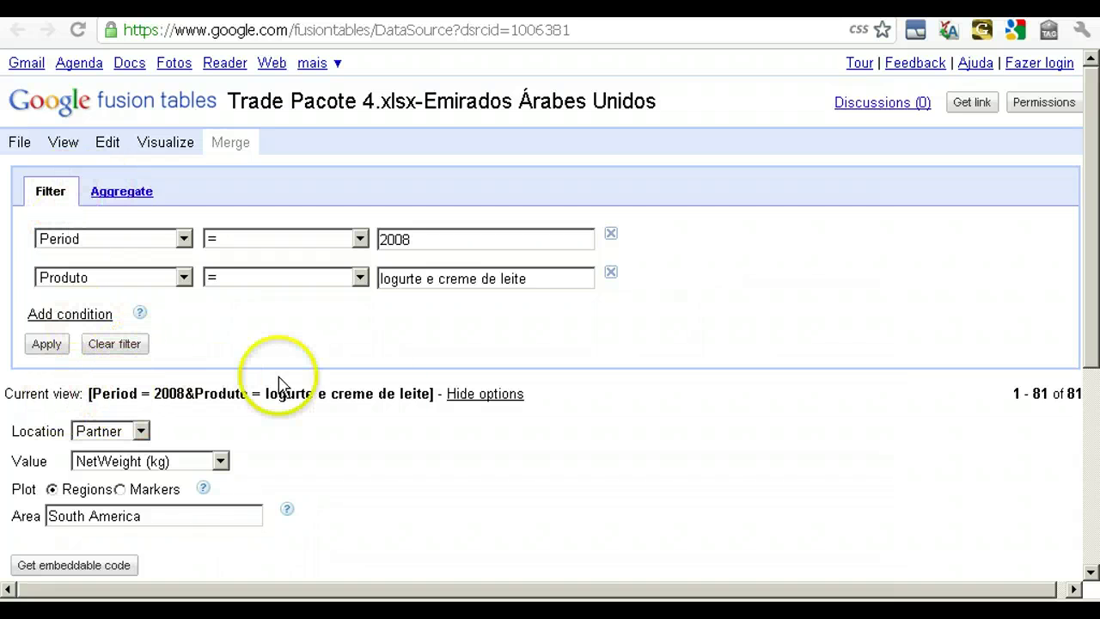
pyautogui.click(114, 347)
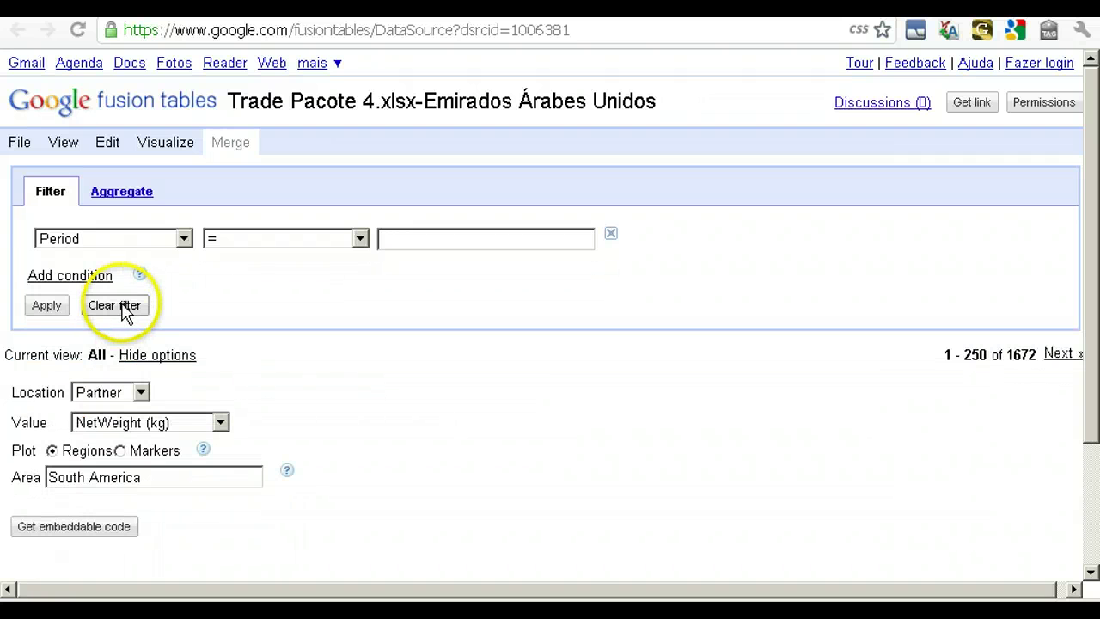
pyautogui.click(113, 194)
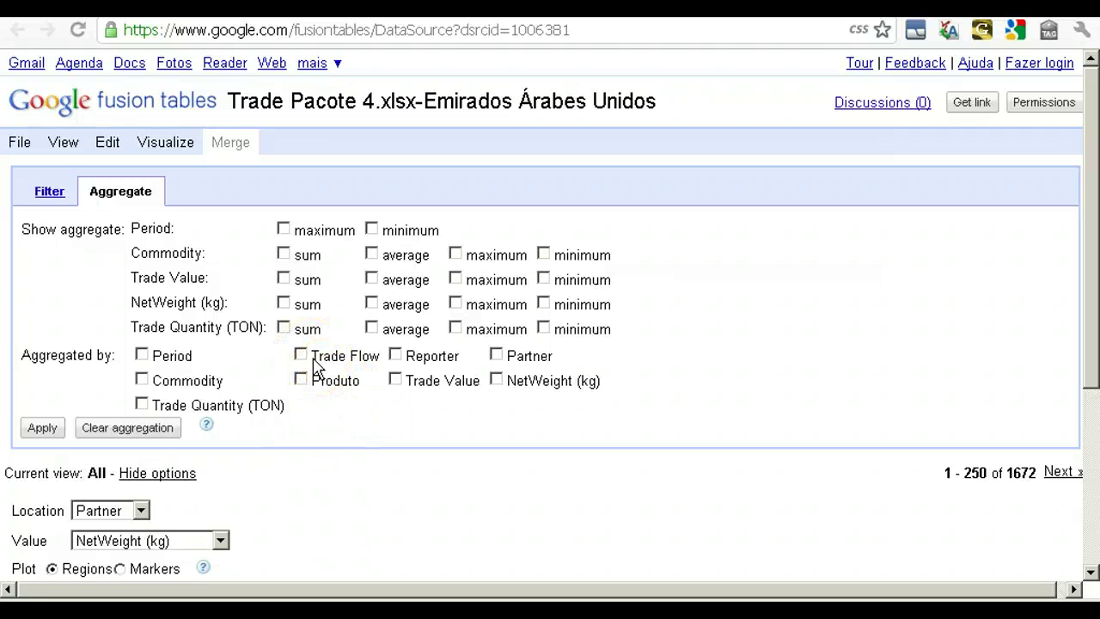
# Aggregate the data by Period using the sum of NetWeight (kg) and apply it to the visualization
pyautogui.click(283, 303)
pyautogui.scroll(-3, 384, 421)
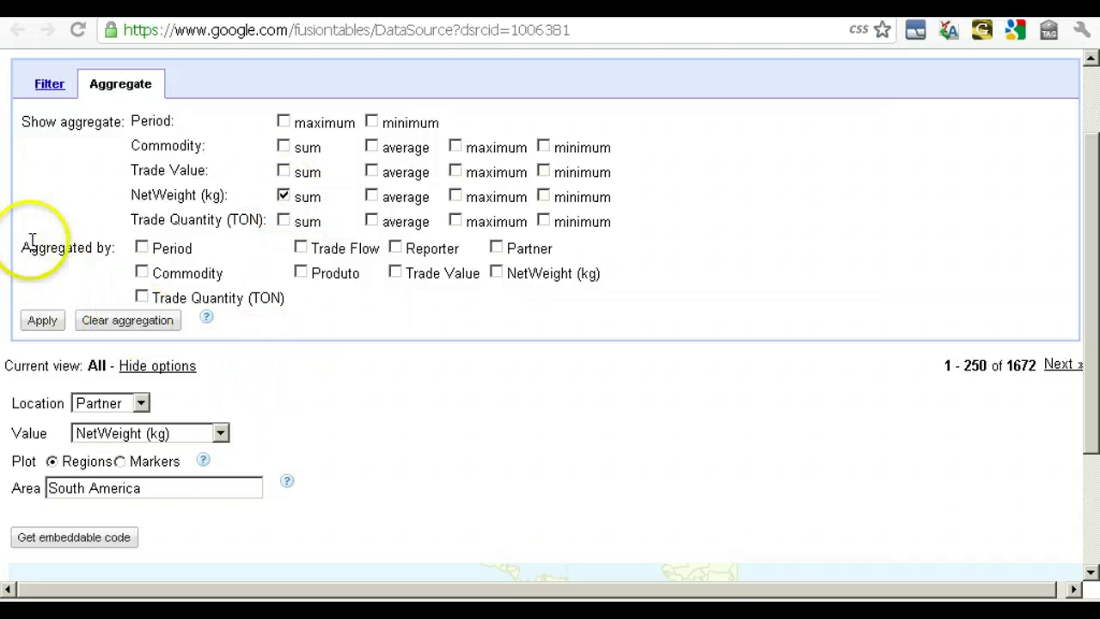
pyautogui.click(142, 249)
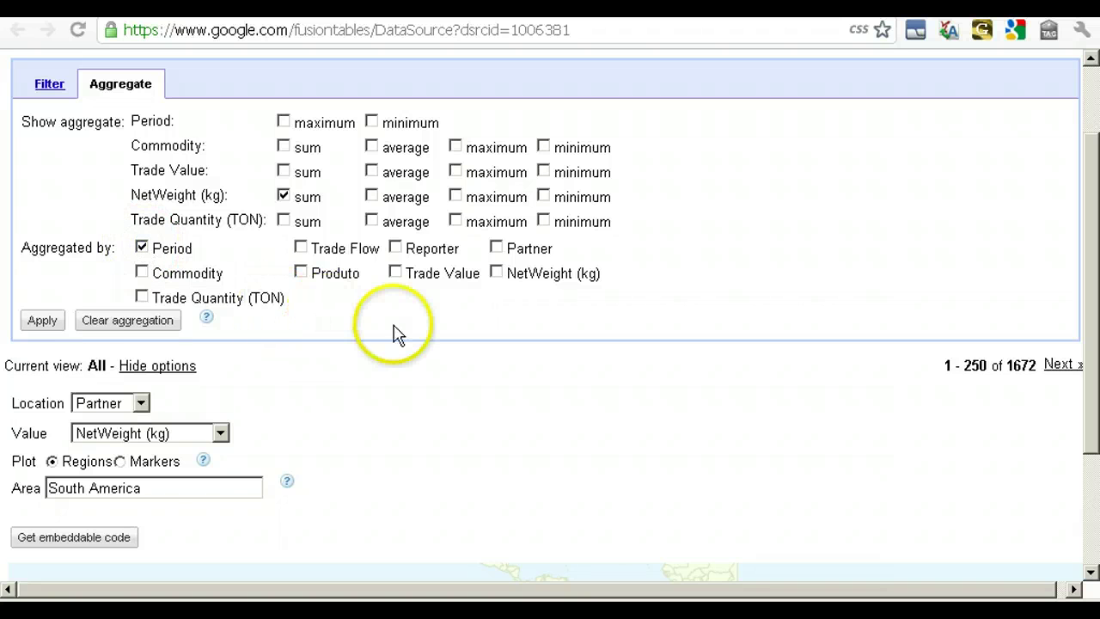
pyautogui.click(42, 321)
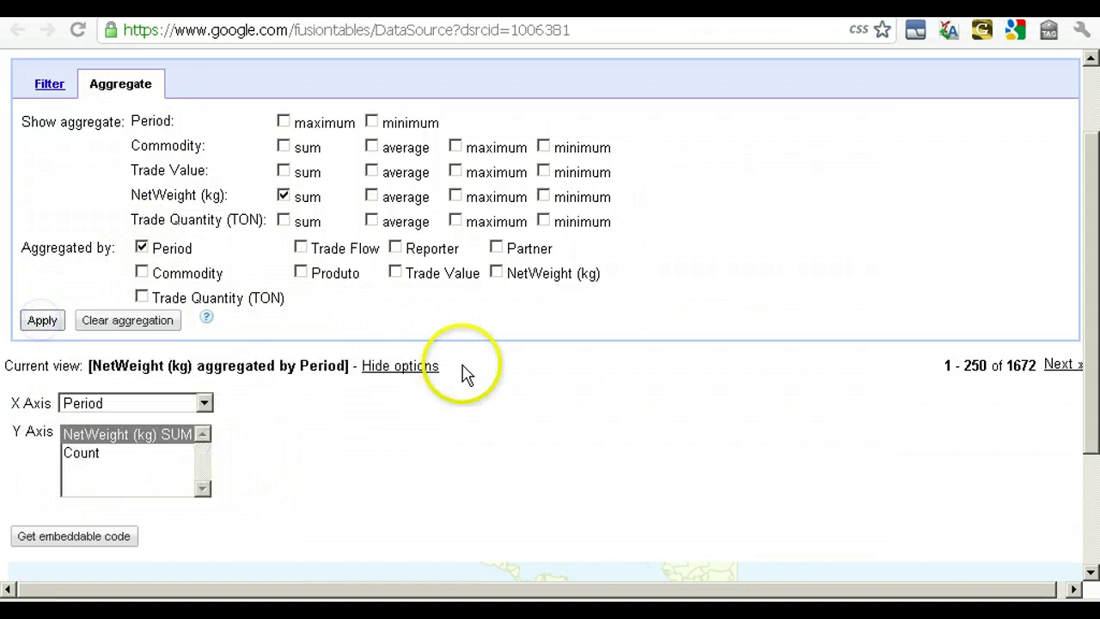
pyautogui.scroll(-3, 588, 376)
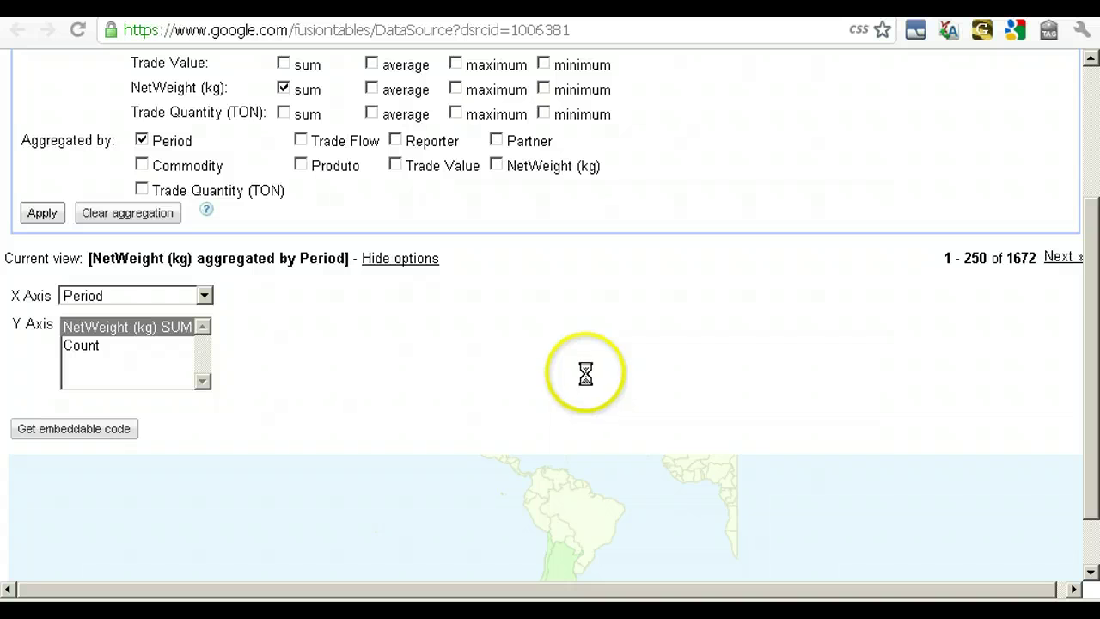
pyautogui.scroll(-2, 585, 373)
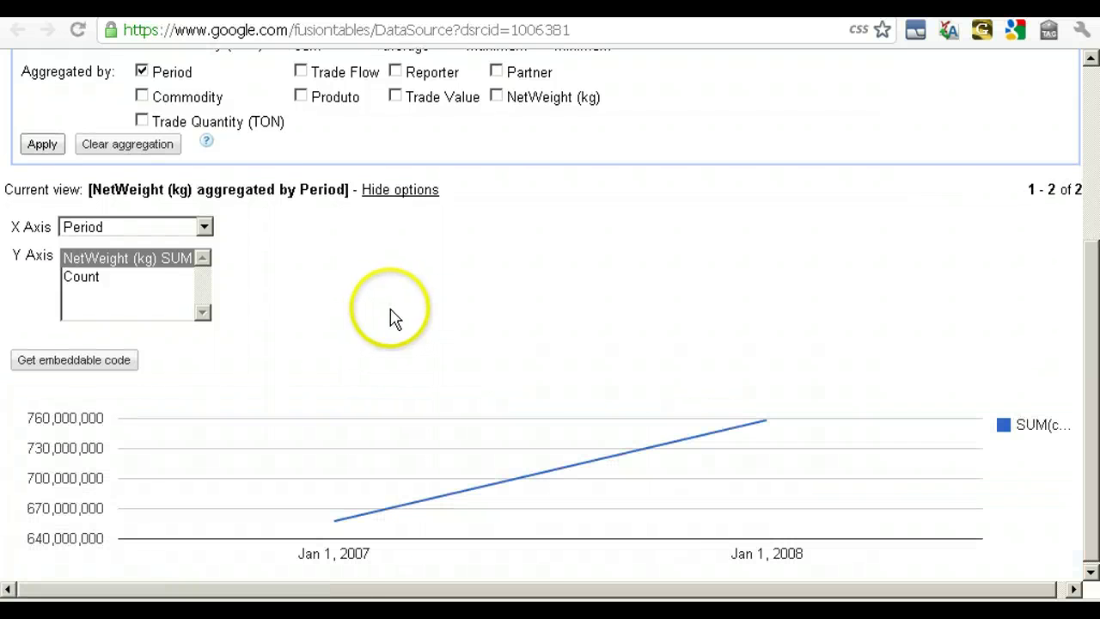
# Compare the summed net weight for 2007 and 2008 on the line chart against the chosen aggregation settings
pyautogui.scroll(-3, 393, 318)
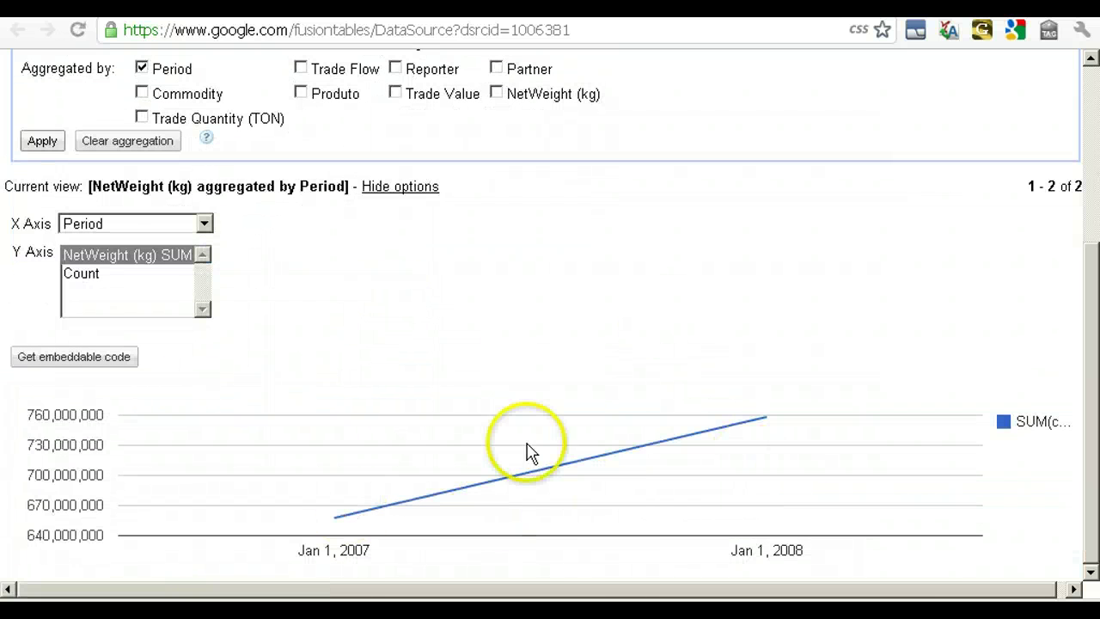
pyautogui.scroll(5, 194, 172)
pyautogui.scroll(-5, 589, 418)
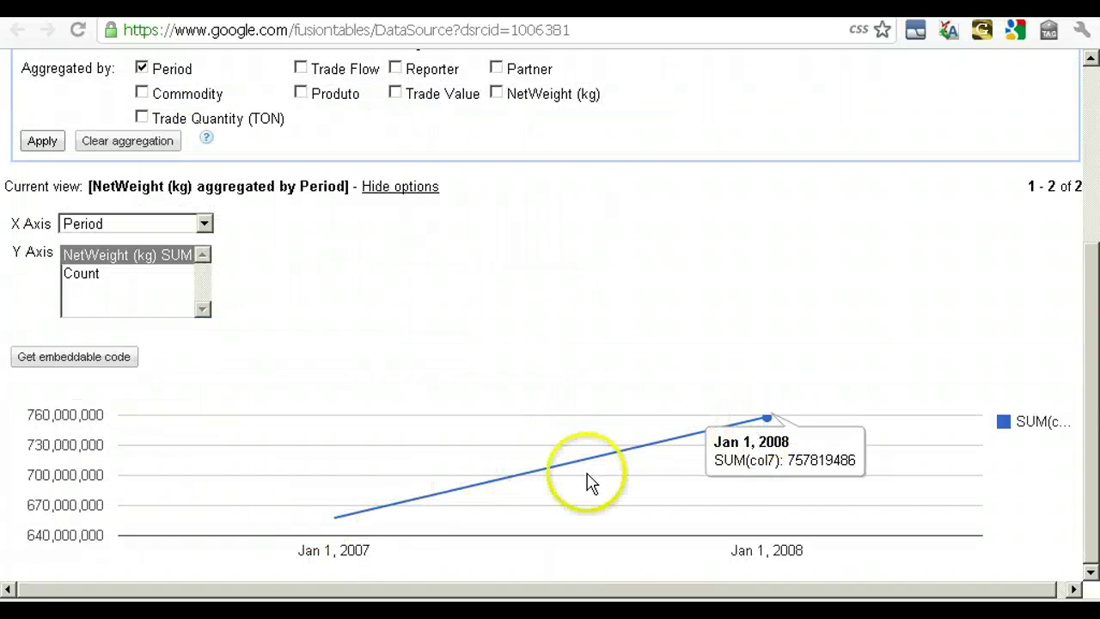
pyautogui.moveTo(335, 523)
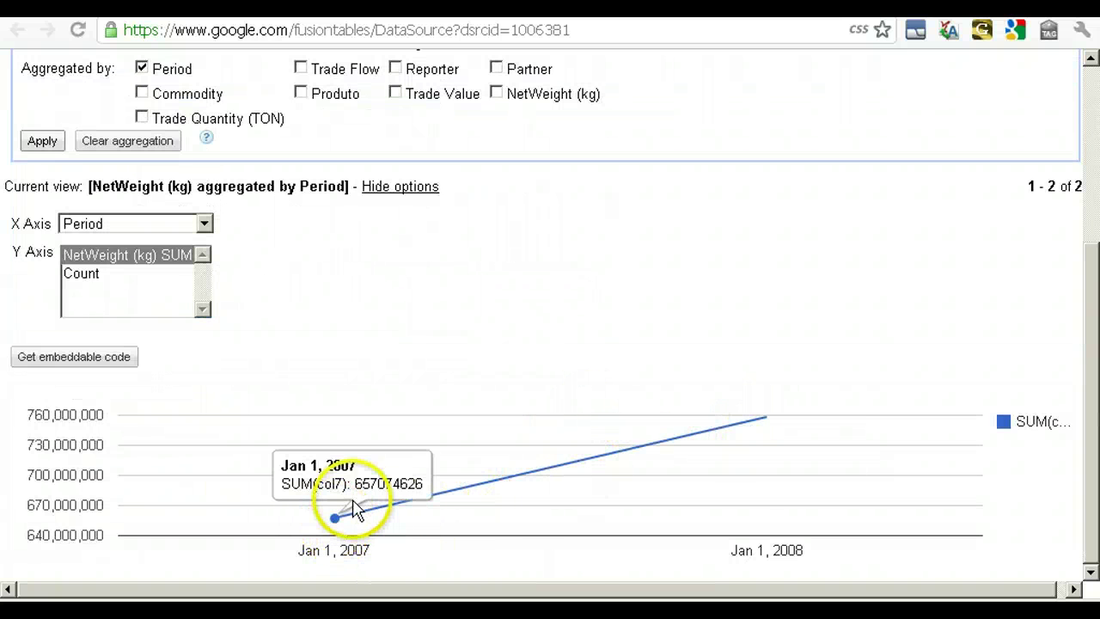
pyautogui.scroll(3, 395, 428)
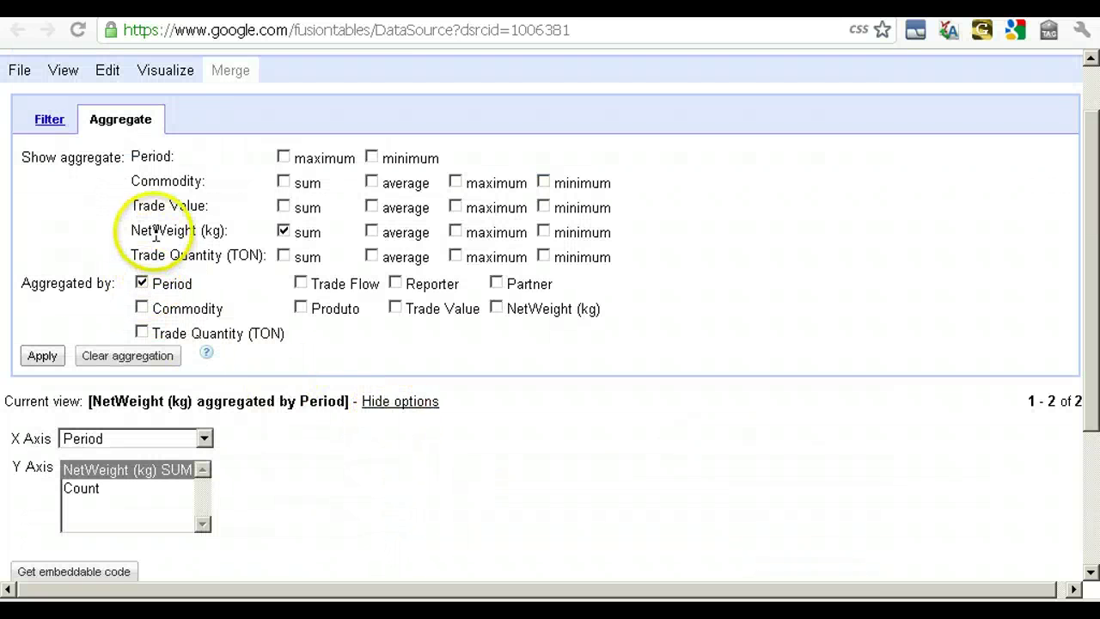
pyautogui.moveTo(123, 230); pyautogui.dragTo(280, 241)
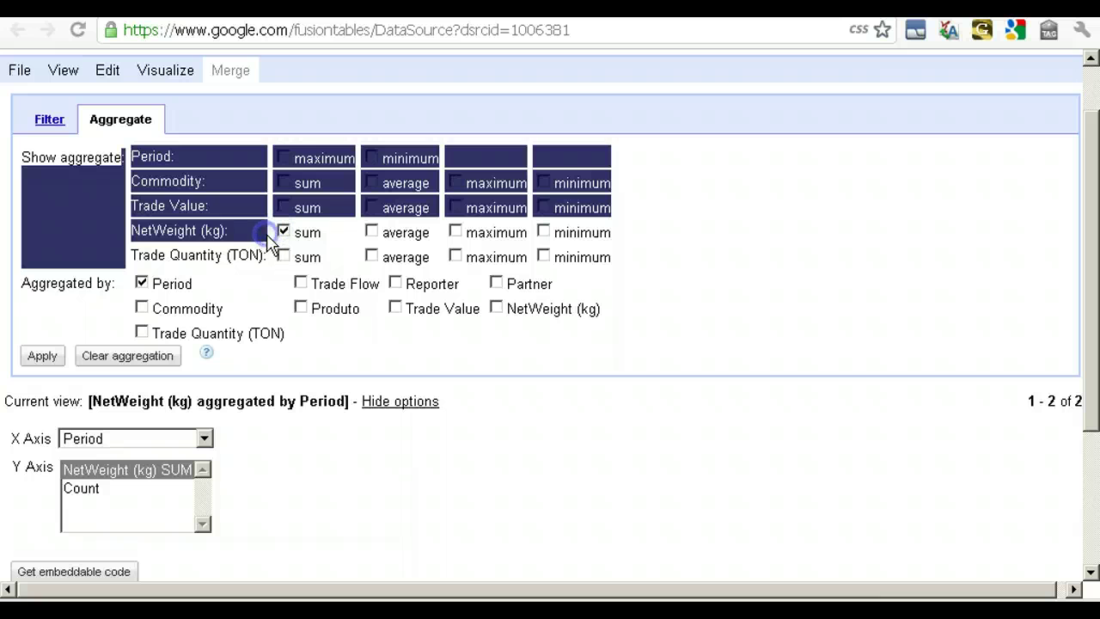
pyautogui.click(240, 245)
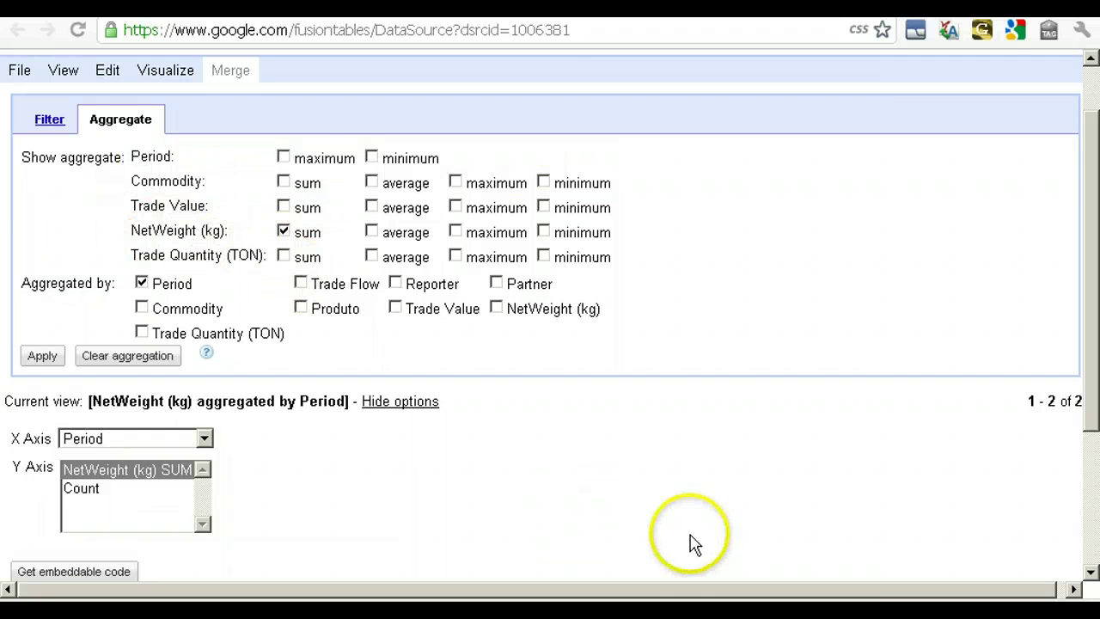
pyautogui.scroll(-3, 622, 471)
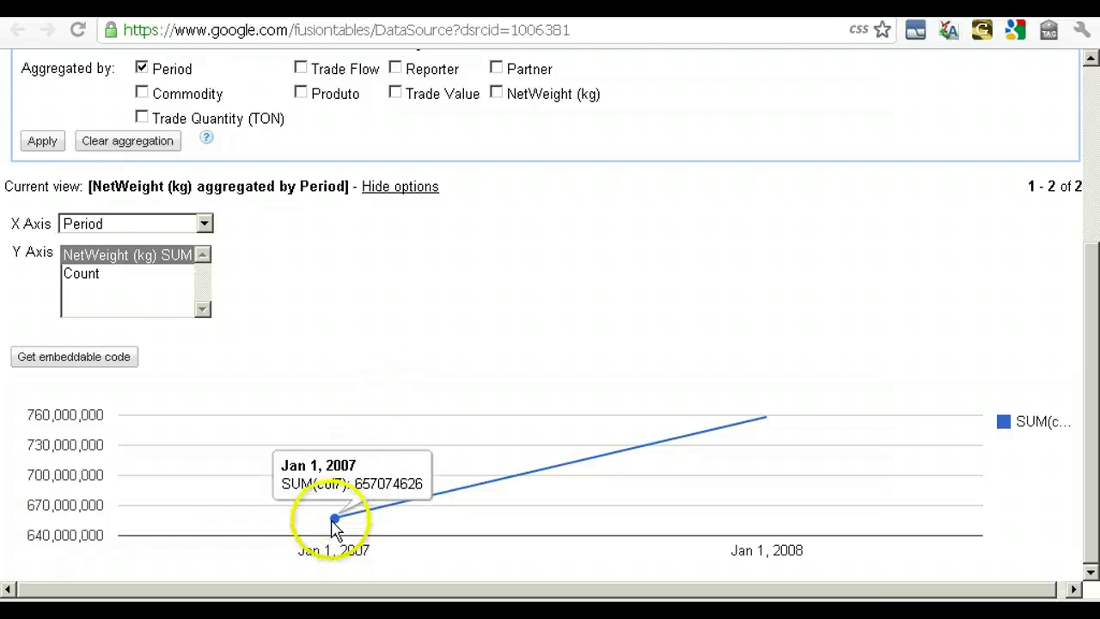
pyautogui.moveTo(356, 484); pyautogui.dragTo(445, 456)
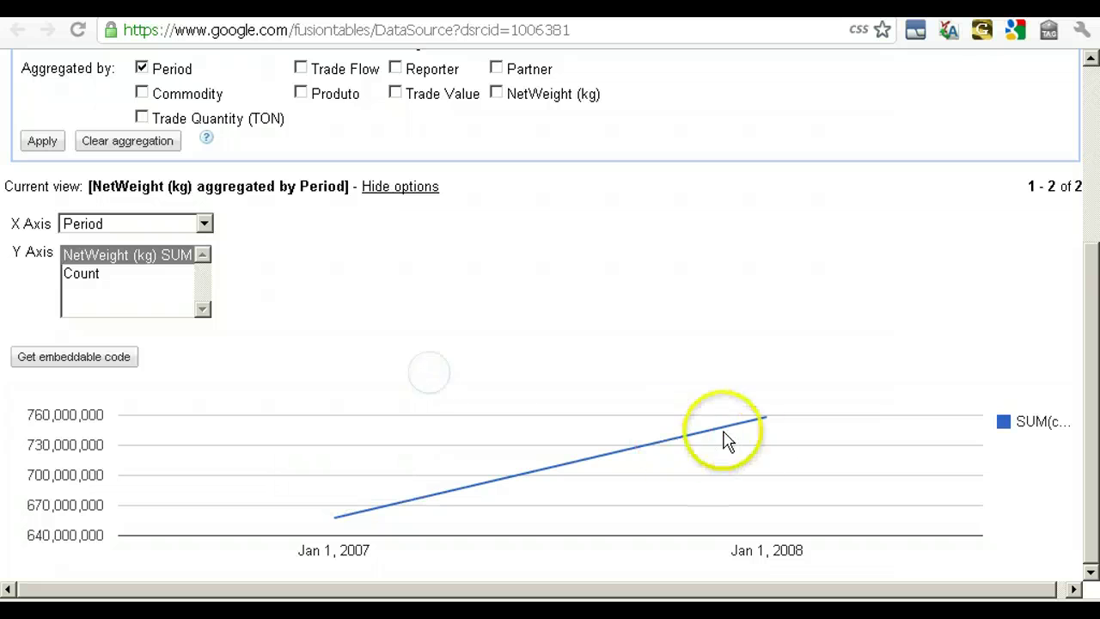
pyautogui.moveTo(776, 426)
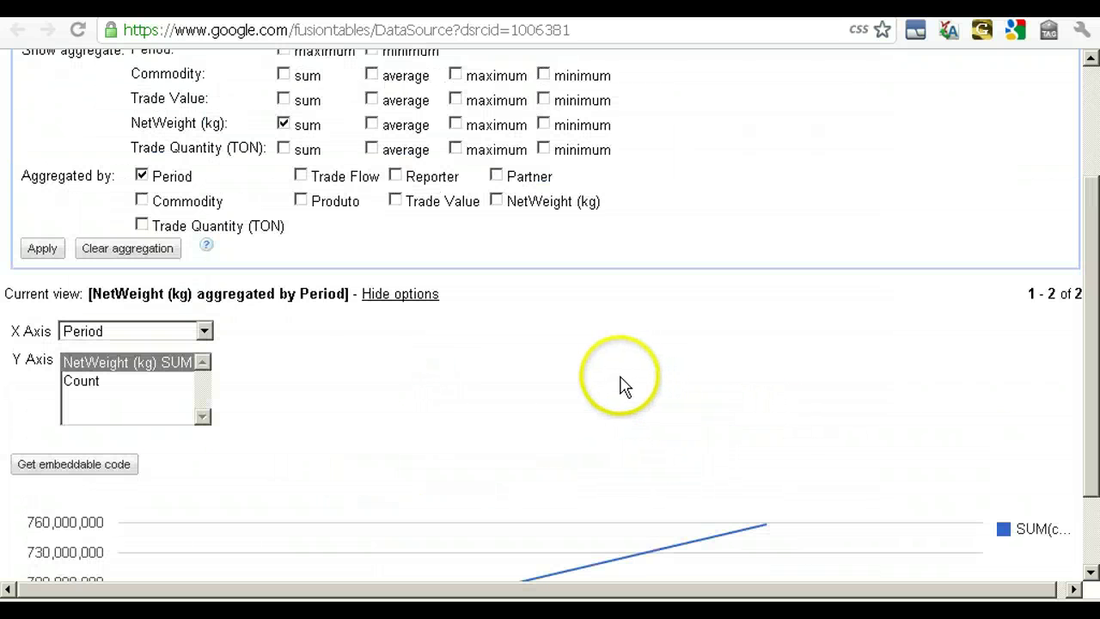
pyautogui.scroll(3, 643, 398)
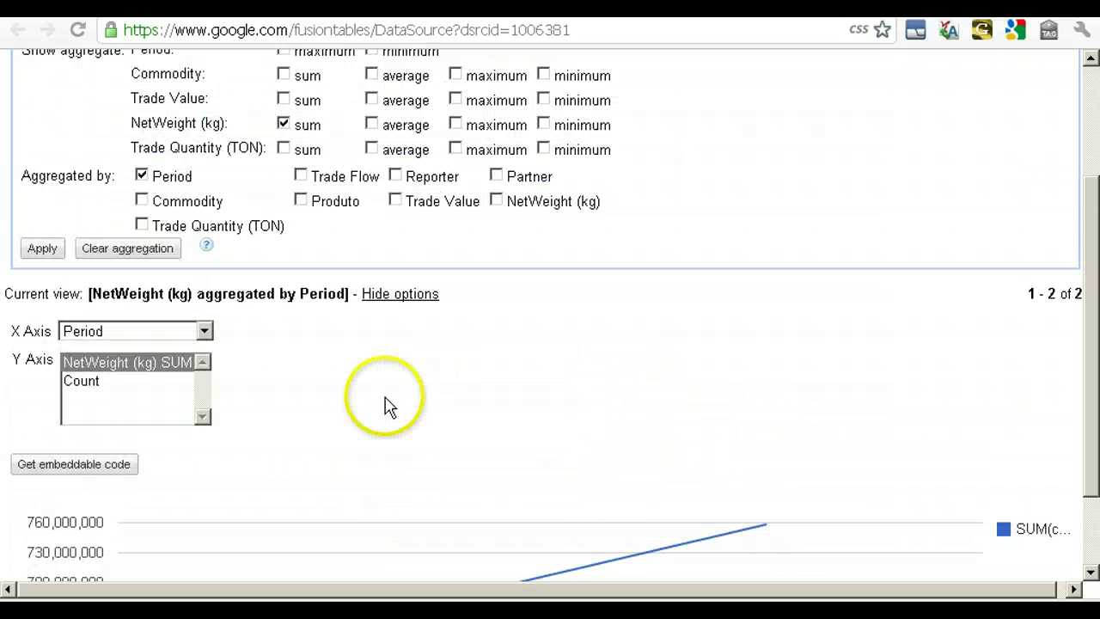
pyautogui.click(205, 333)
pyautogui.click(205, 333)
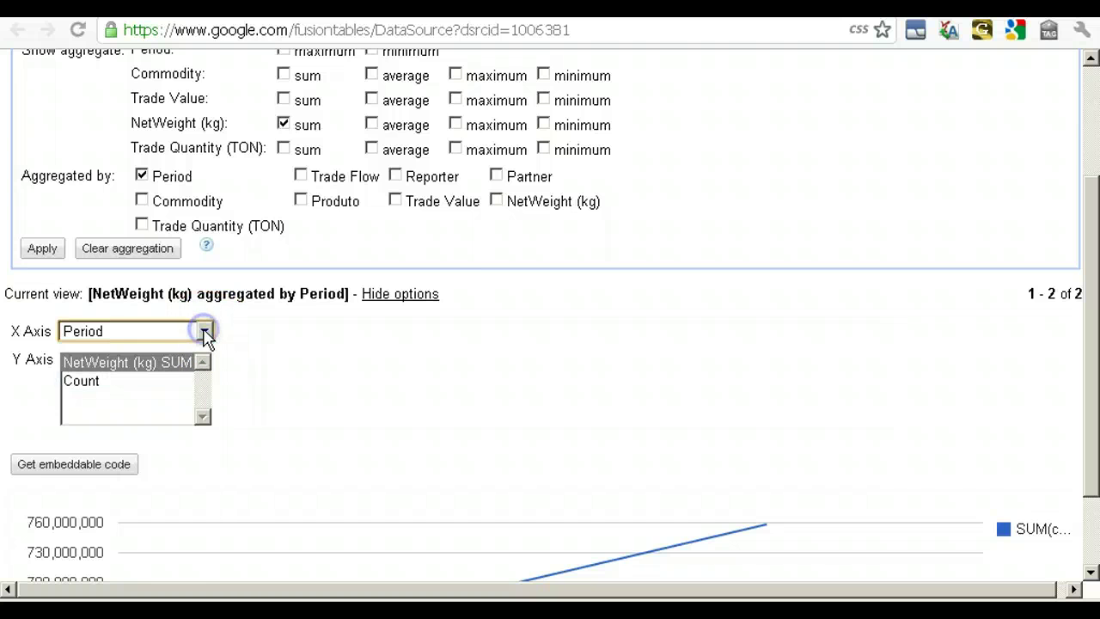
pyautogui.scroll(3, 361, 443)
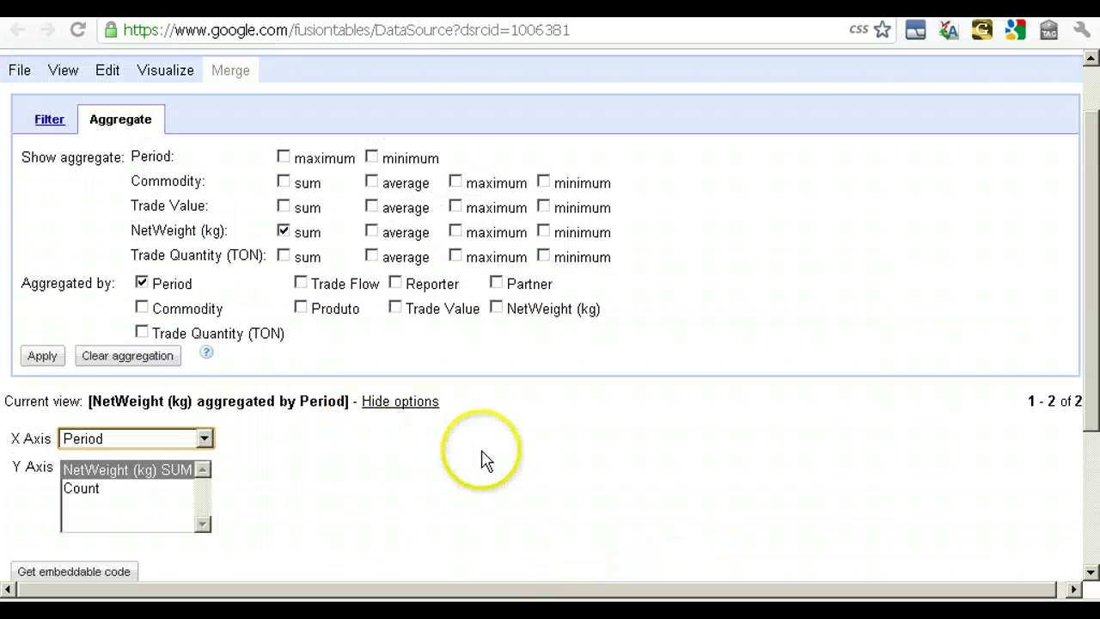
pyautogui.scroll(2, 490, 457)
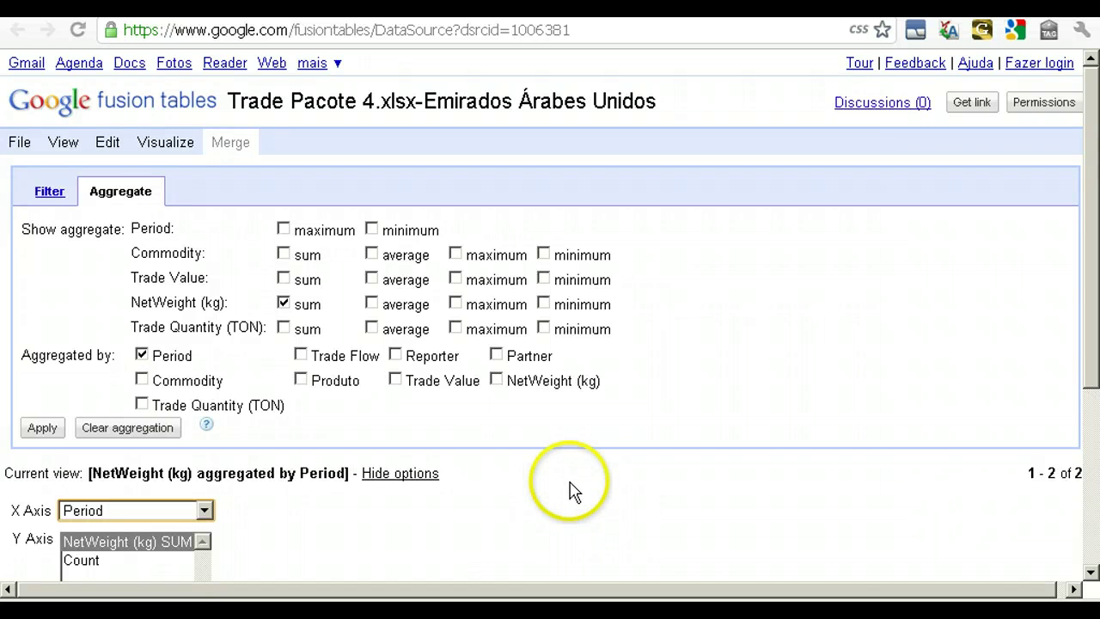
pyautogui.click(105, 145)
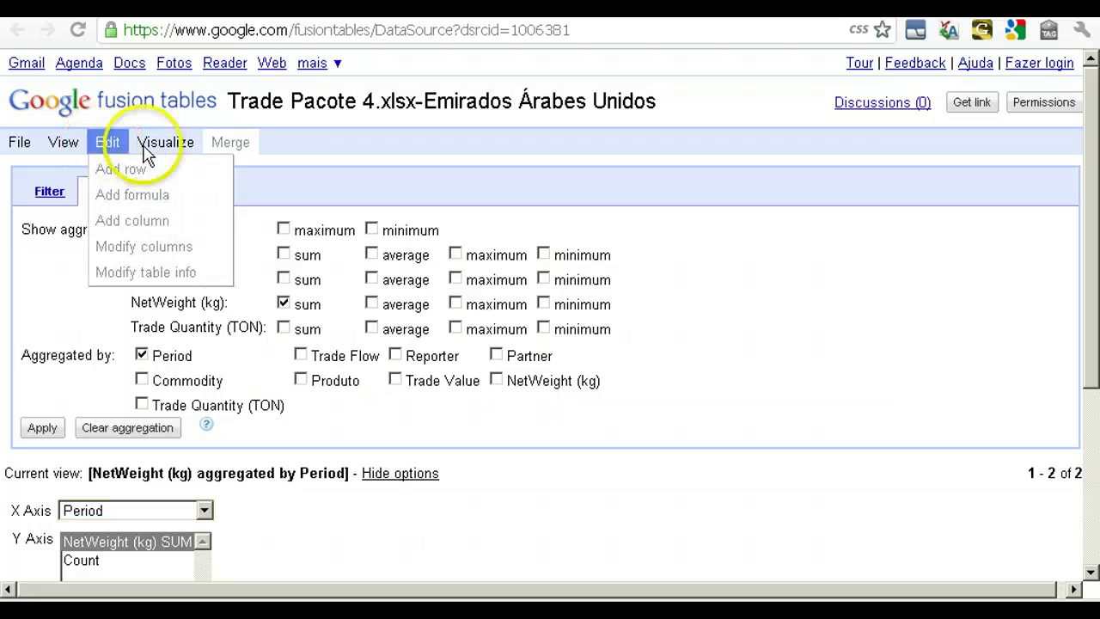
pyautogui.moveTo(168, 148)
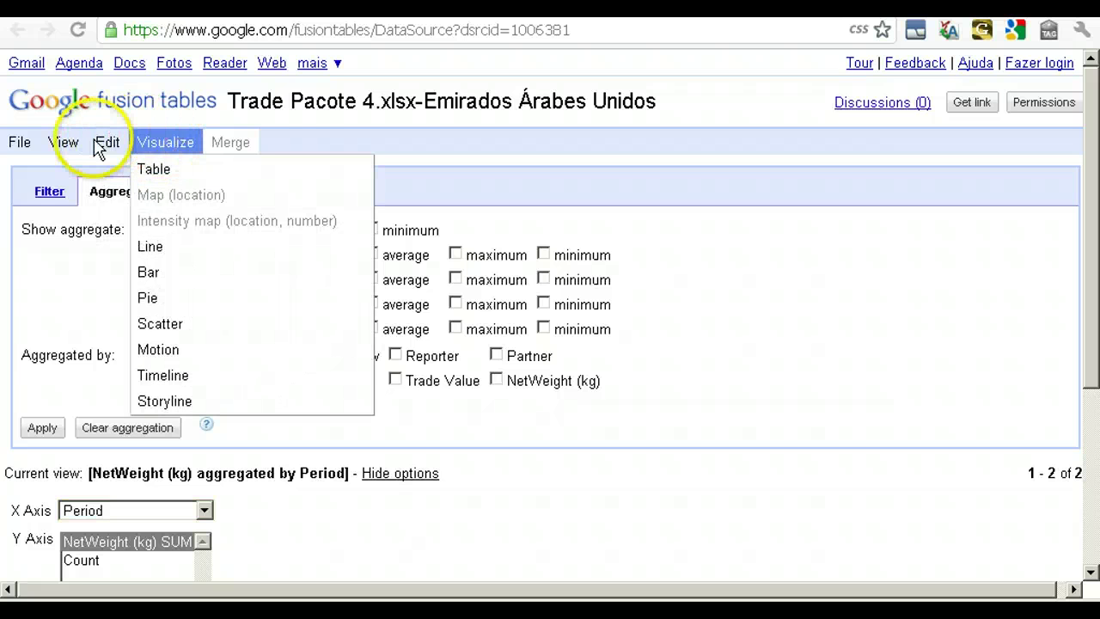
pyautogui.moveTo(97, 148)
pyautogui.moveTo(64, 143)
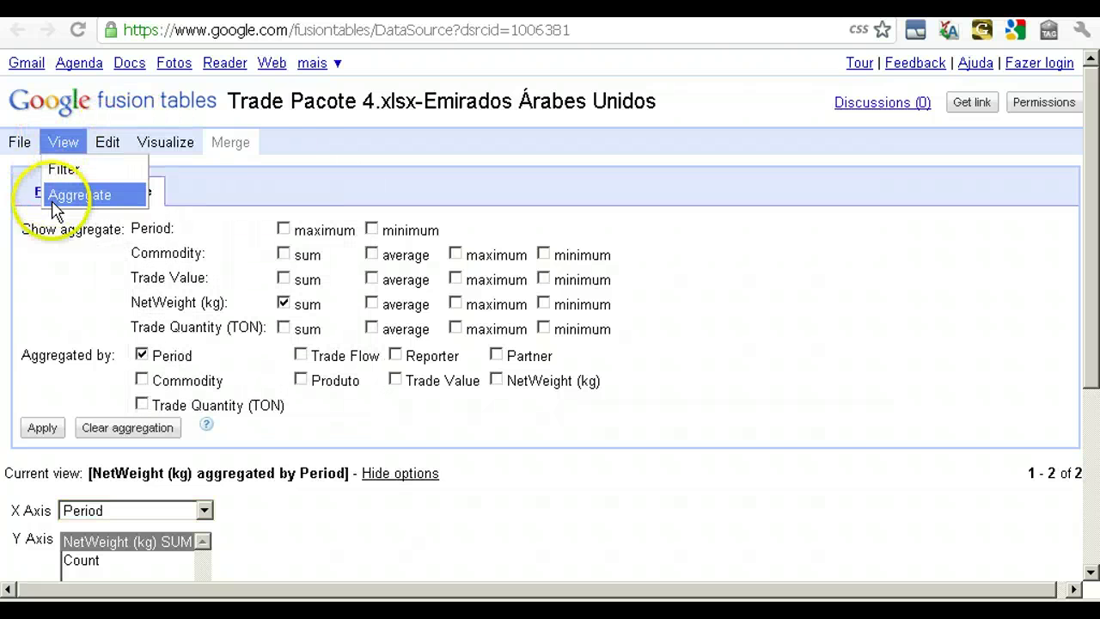
pyautogui.click(65, 146)
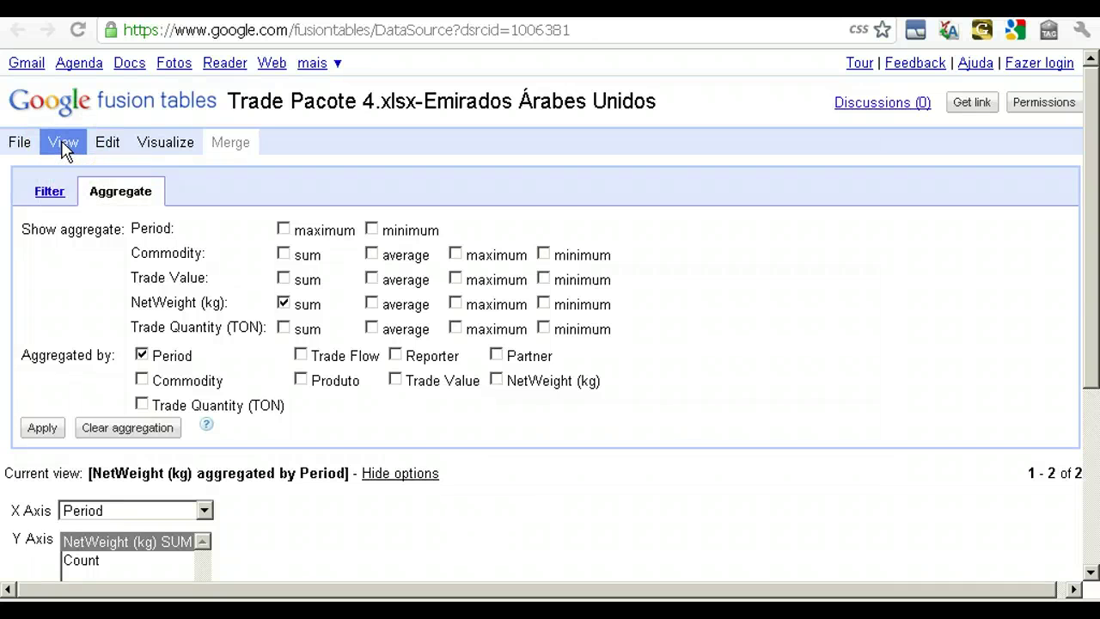
pyautogui.click(75, 148)
pyautogui.click(530, 442)
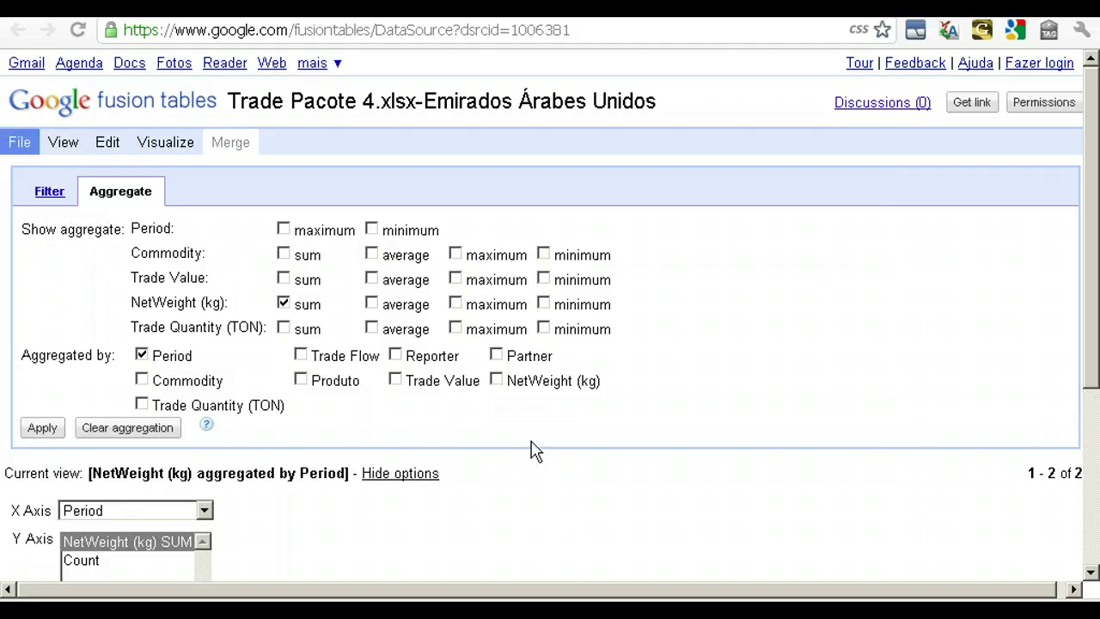
pyautogui.click(533, 443)
# Clear the NetWeight (kg) by Period aggregation from the current view
pyautogui.click(145, 428)
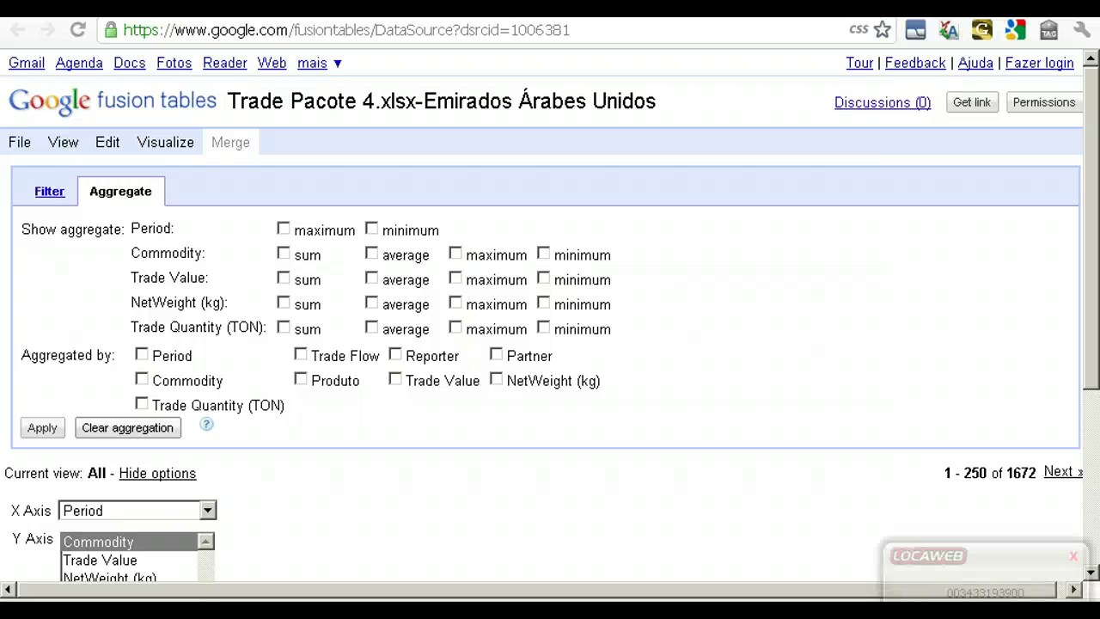
pyautogui.click(170, 514)
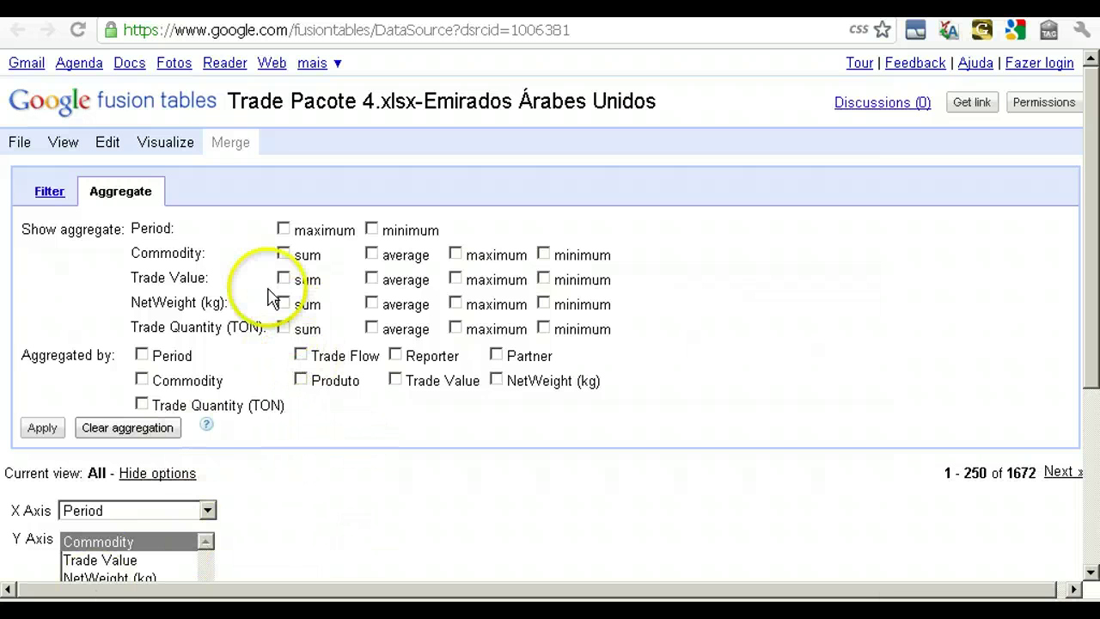
# Display the data as a table and hide the filter and aggregation options
pyautogui.click(177, 146)
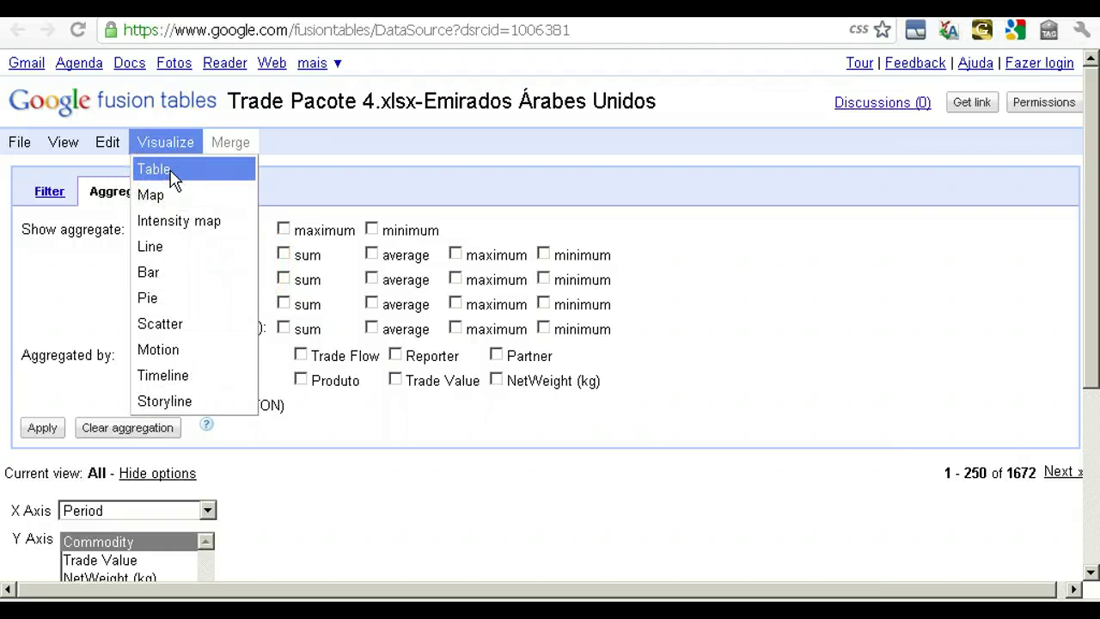
pyautogui.click(176, 178)
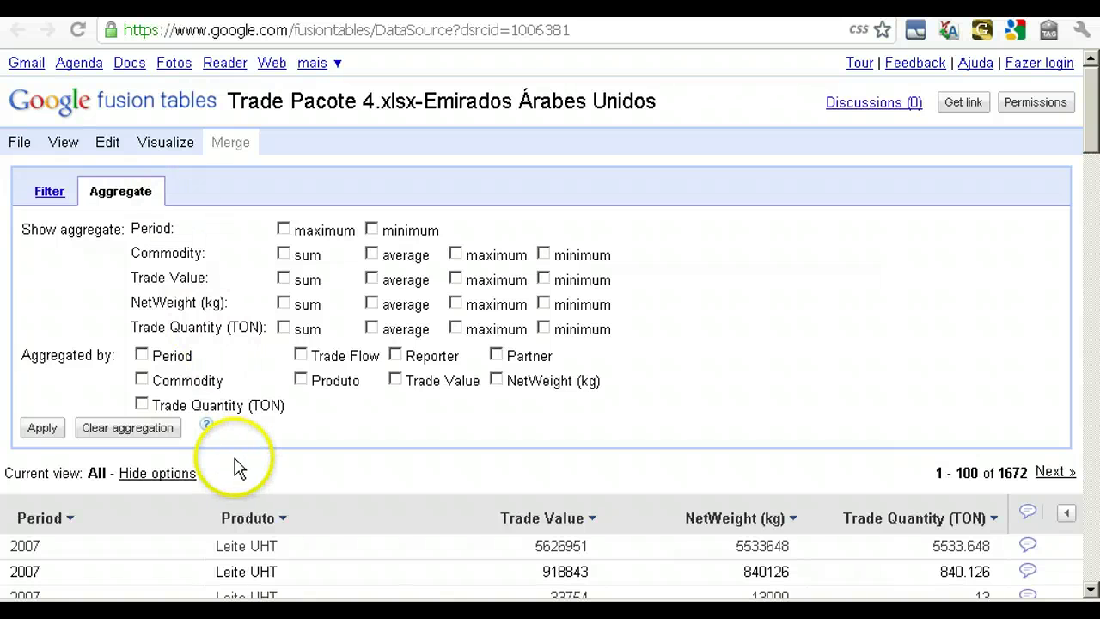
pyautogui.click(167, 473)
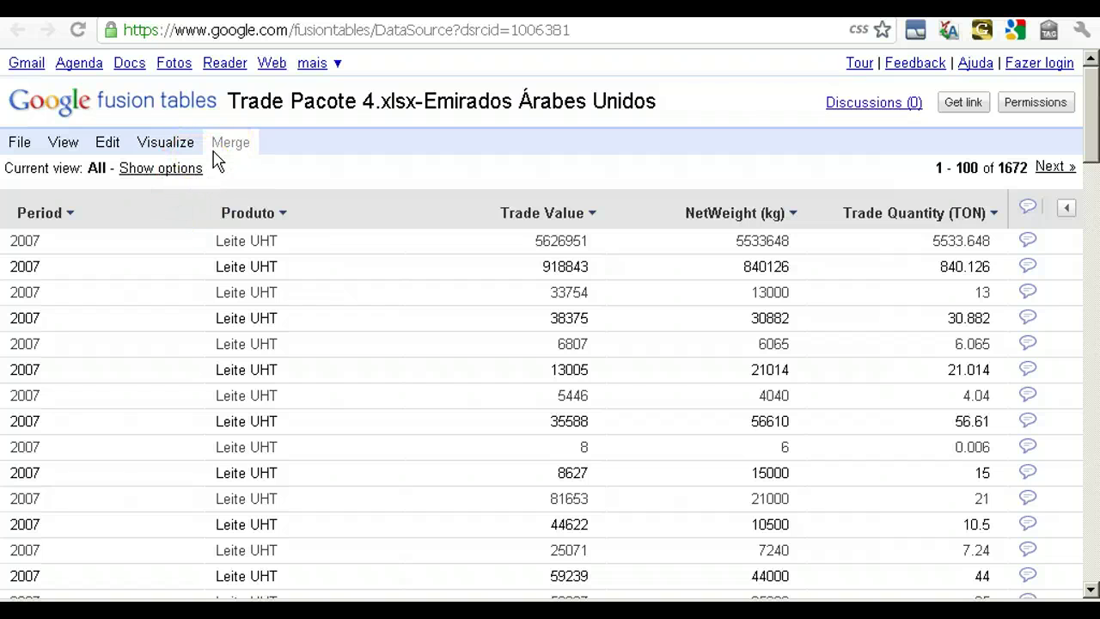
pyautogui.click(176, 149)
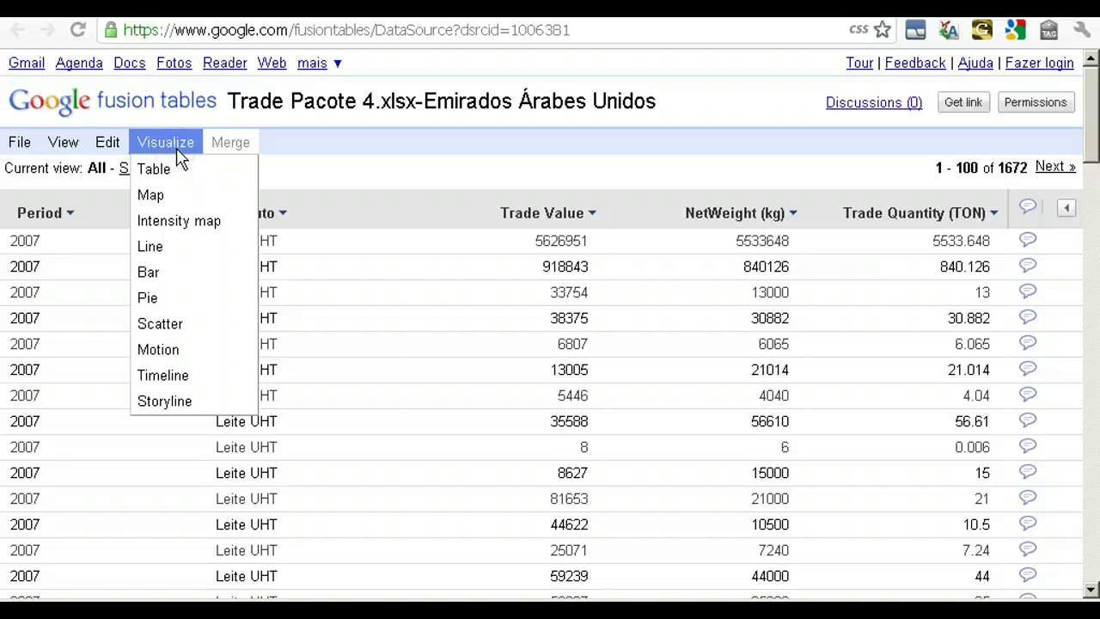
pyautogui.click(64, 144)
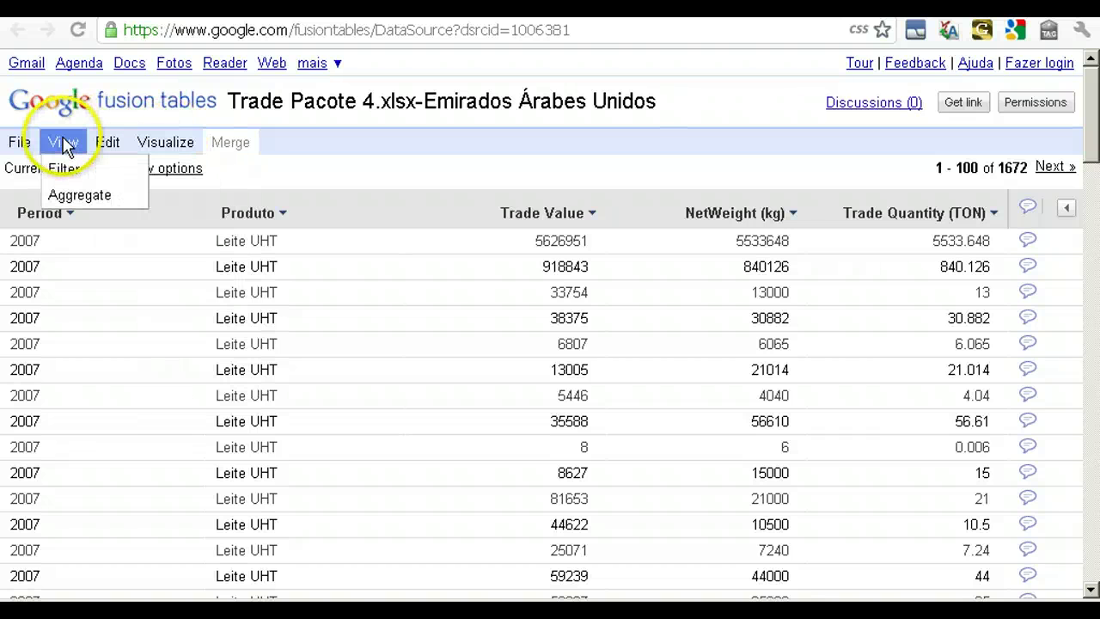
pyautogui.click(69, 145)
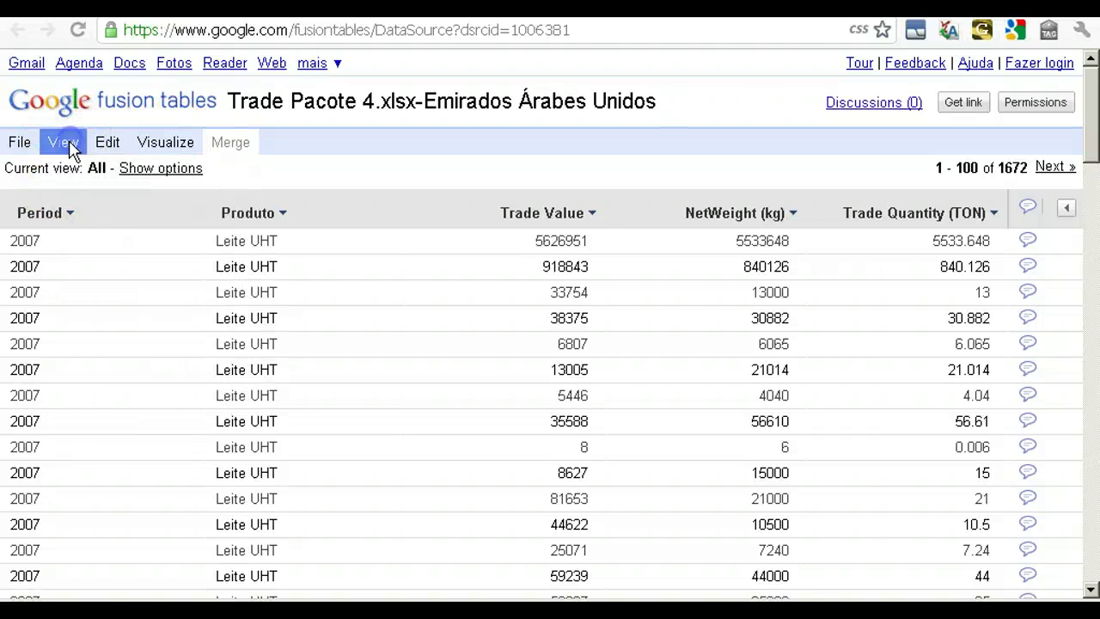